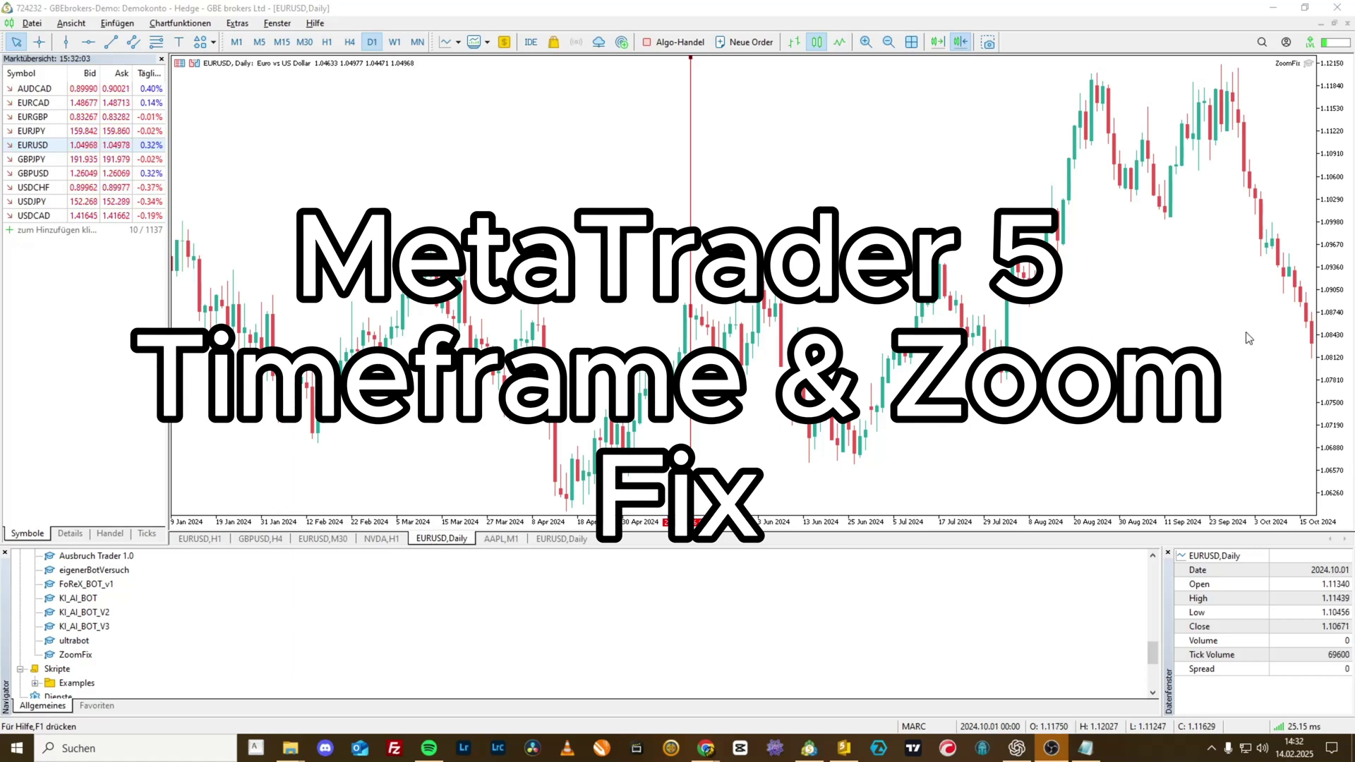
Zoom the EURUSD daily chart in and out and examine how it behaves around the vertical line at 2024.05.16
key("plus")
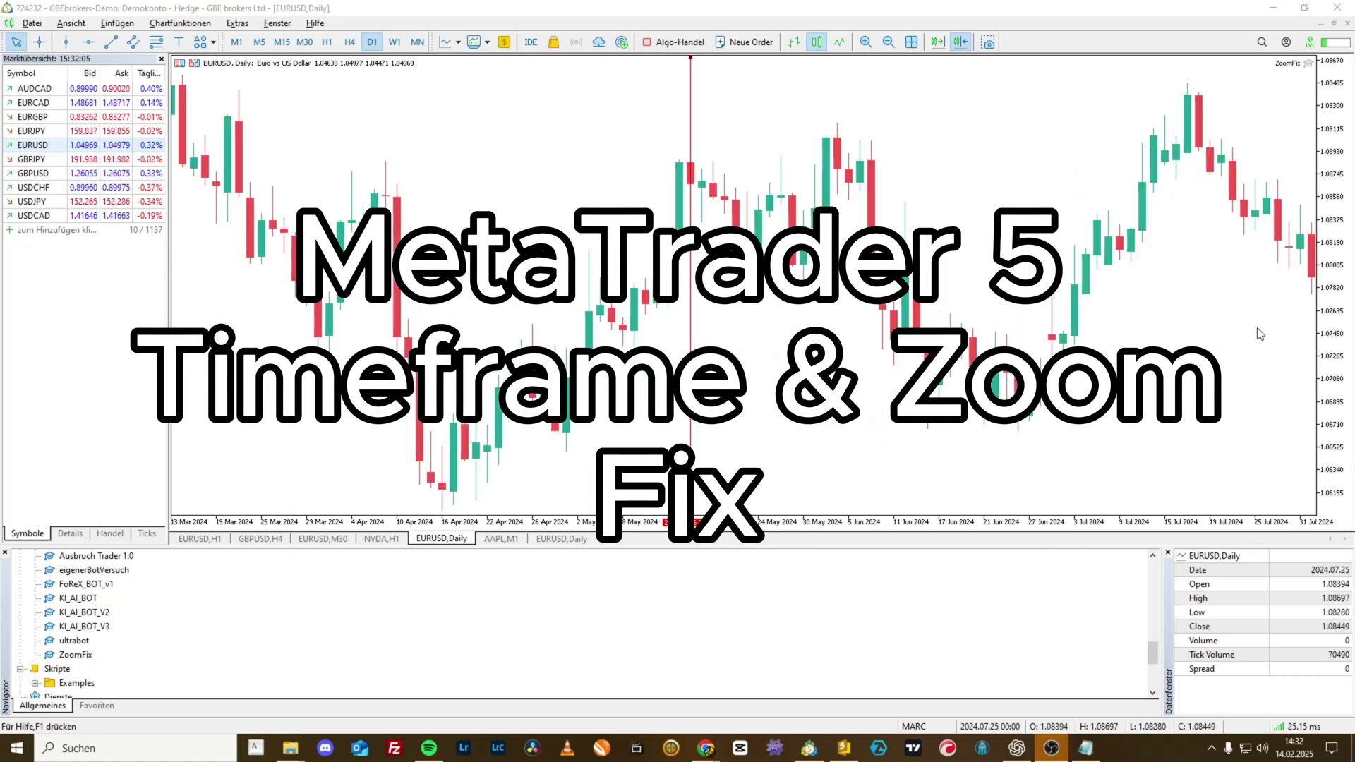
scroll(1260, 334, "up", 1)
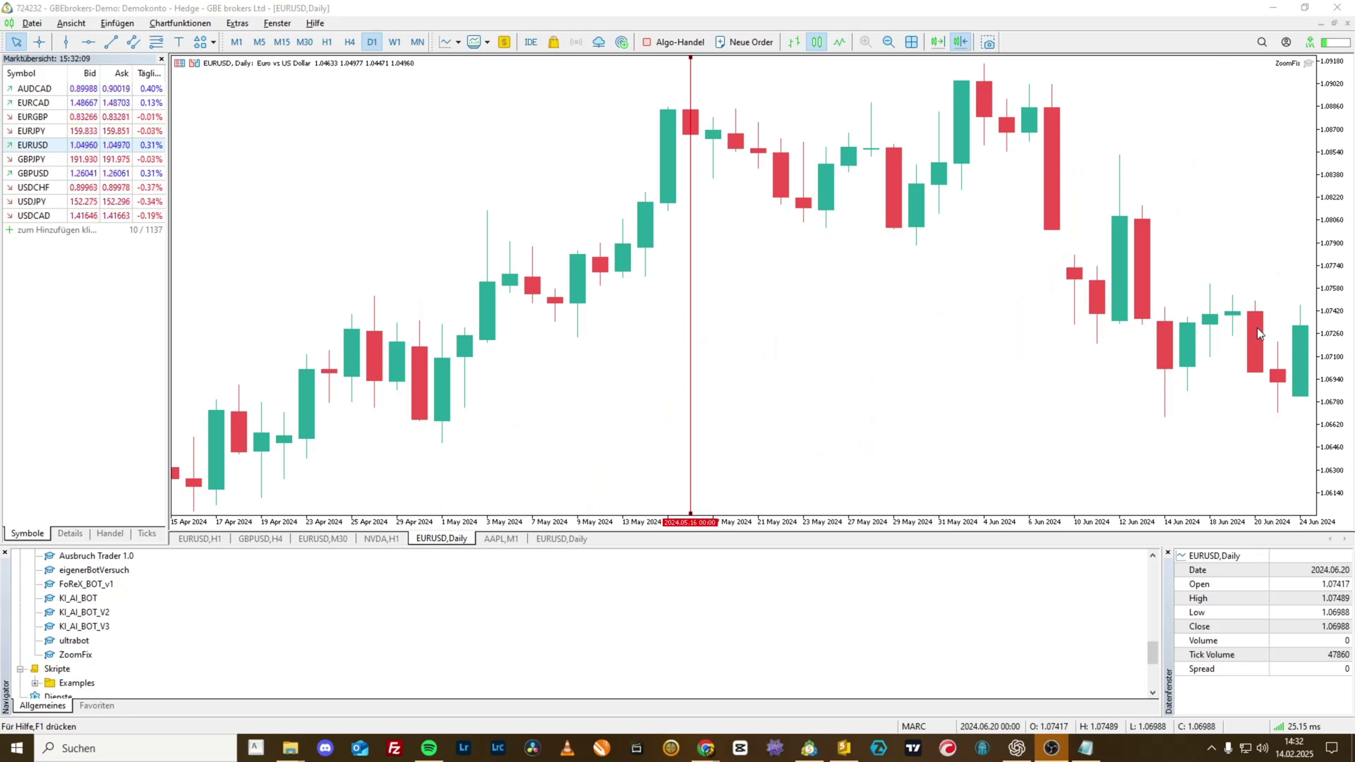
scroll(1257, 328, "down", 3)
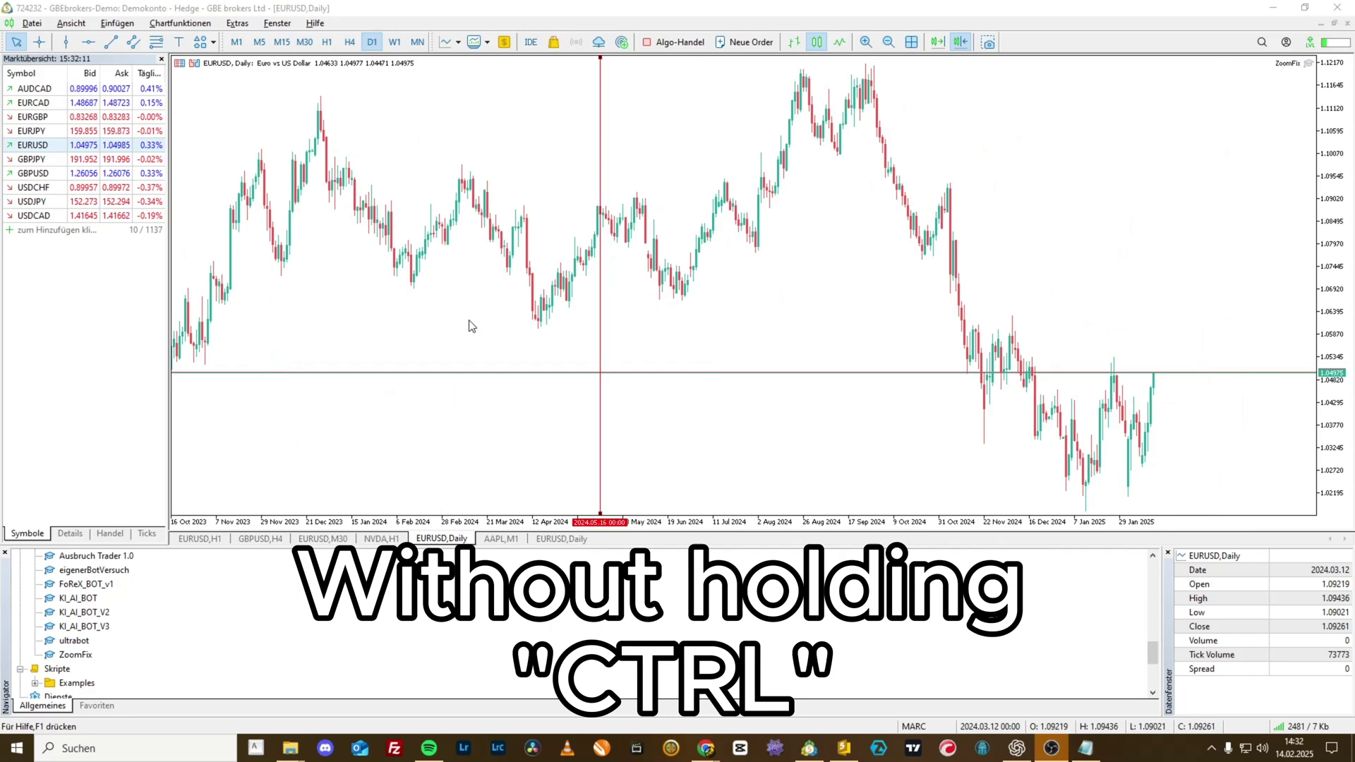
scroll(471, 326, "down", 1)
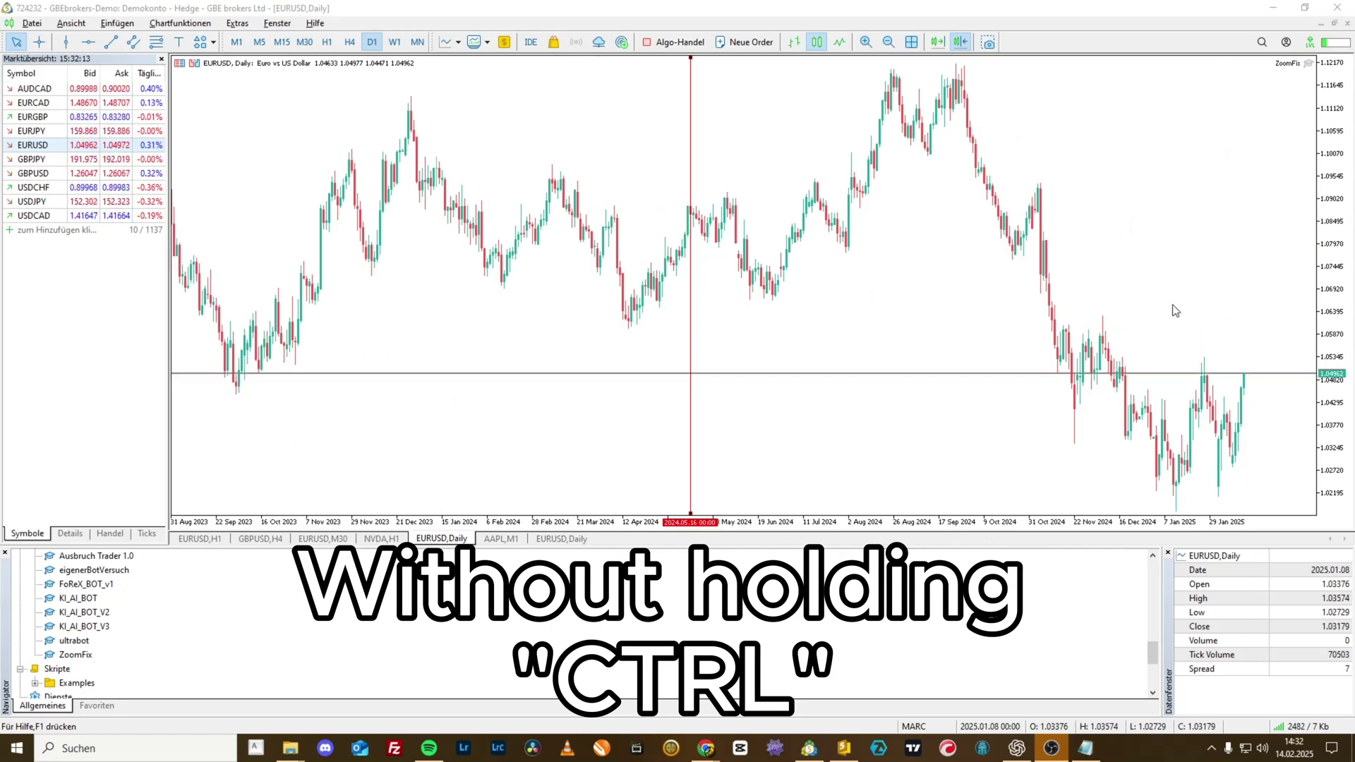
scroll(1200, 305, "up", 2)
scroll(632, 306, "up", 2)
left_click_drag(683, 275, 1256, 276)
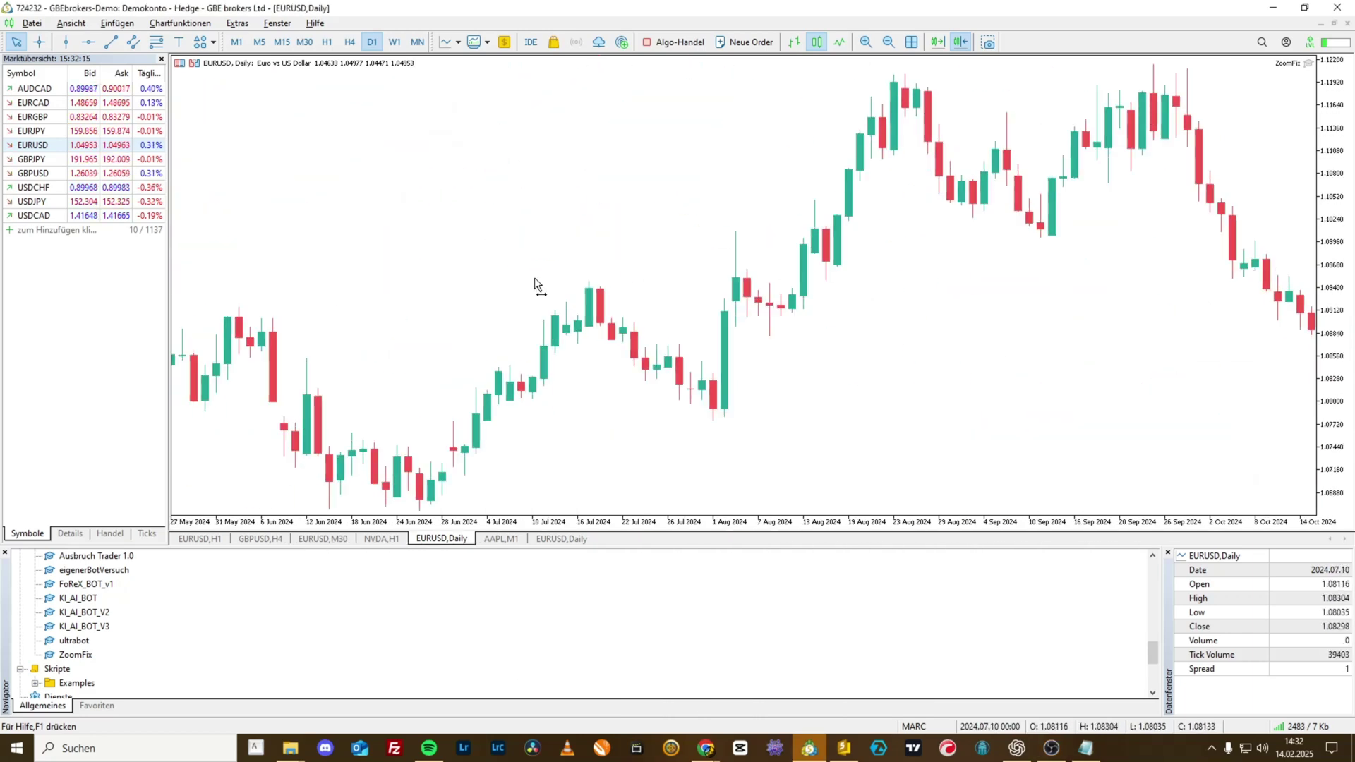
left_click_drag(495, 278, 1109, 263)
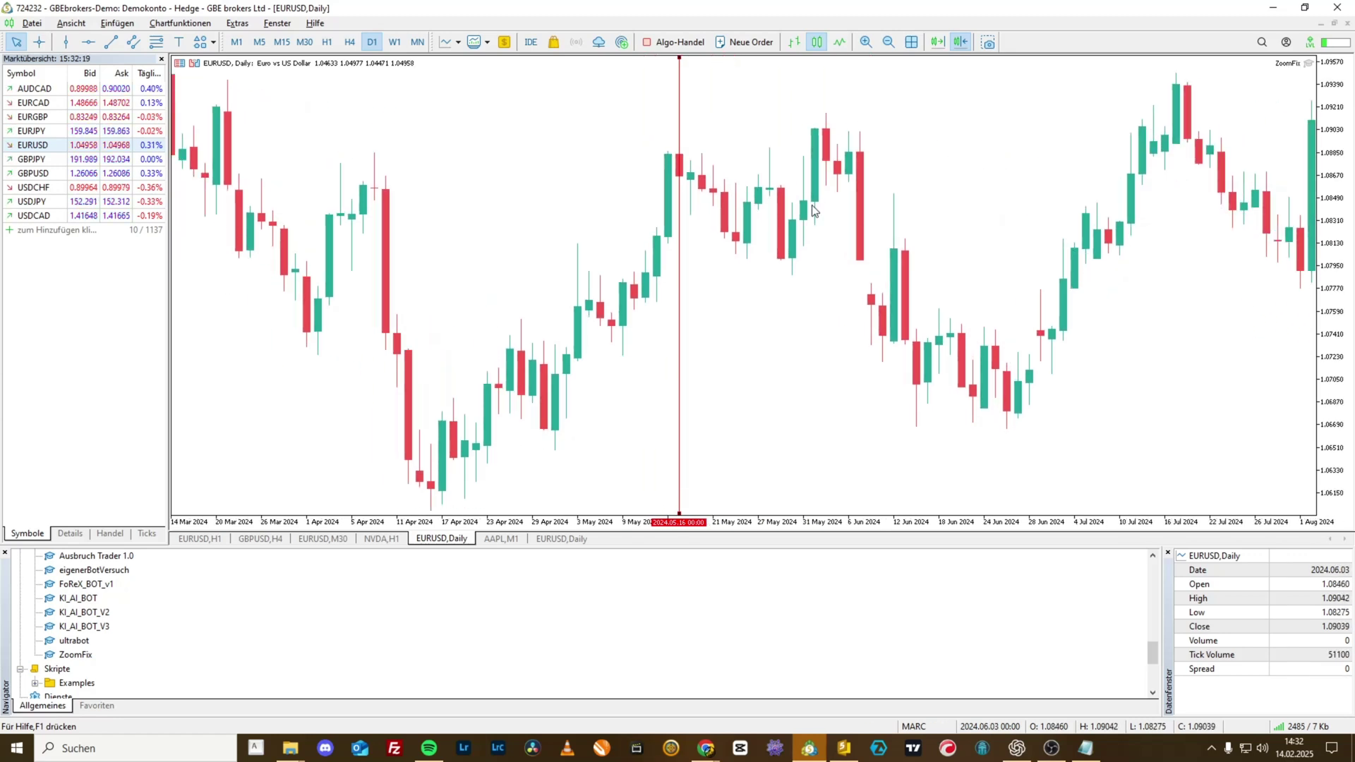
Compare the EURUSD chart around the vertical line on the H4, M5, M1 and D1 timeframes
left_click(349, 42)
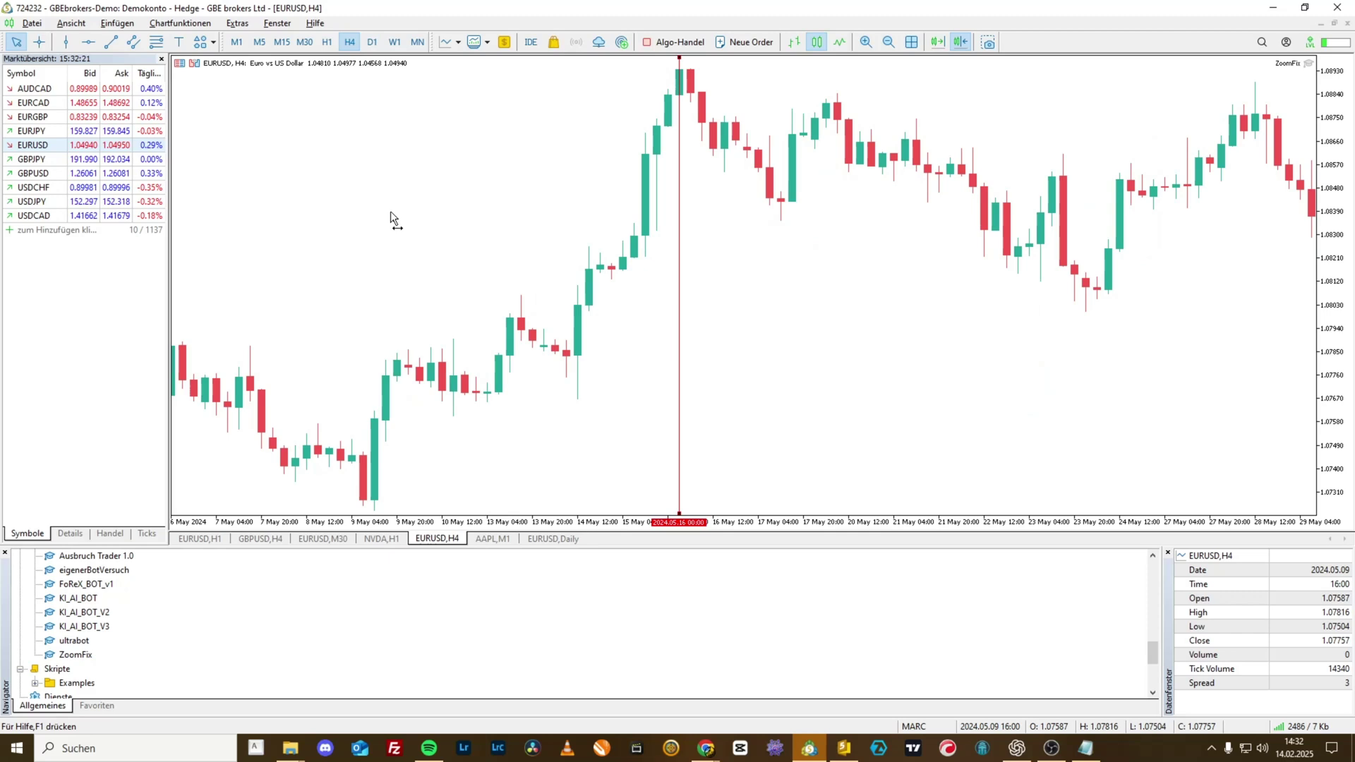
left_click(259, 42)
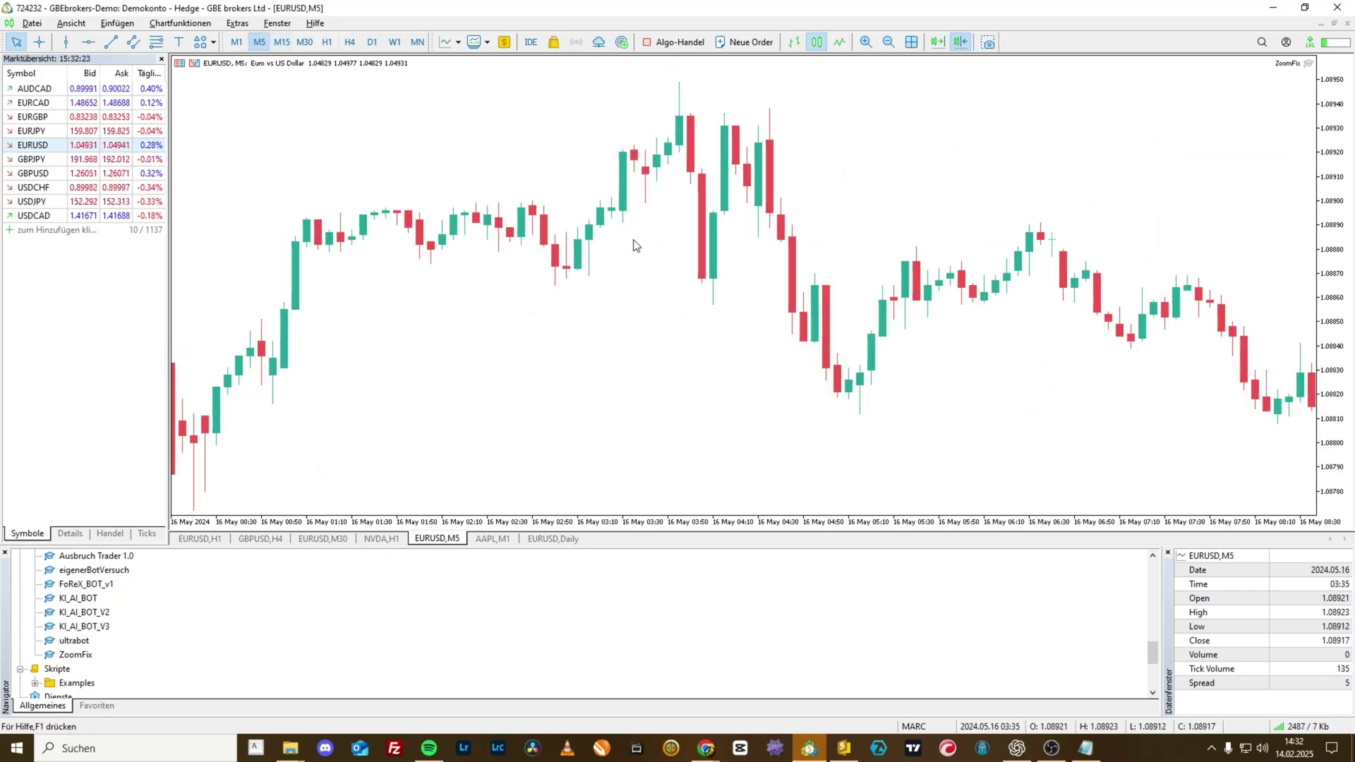
left_click(237, 42)
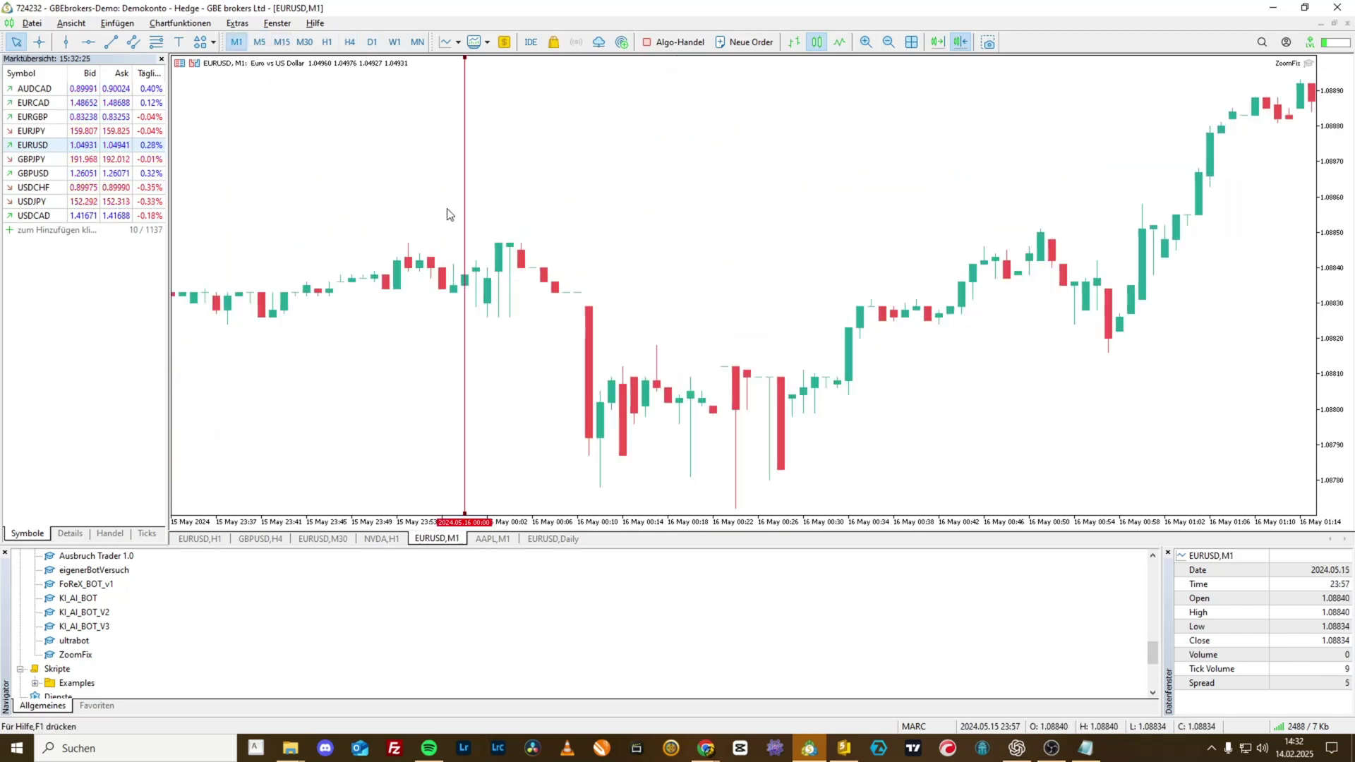
left_click(372, 42)
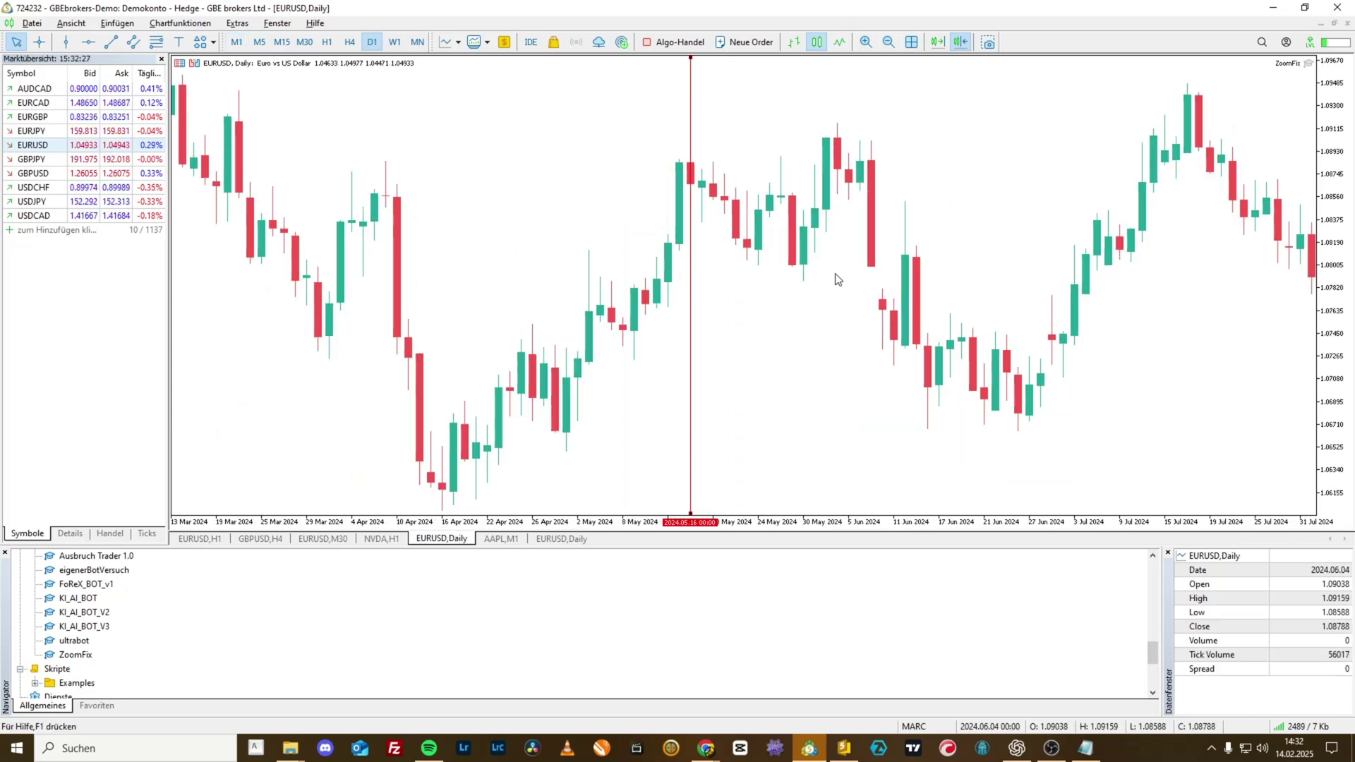
Switch the EURUSD chart to the M15 timeframe and check its zoom behaviour around the vertical line
left_click(281, 42)
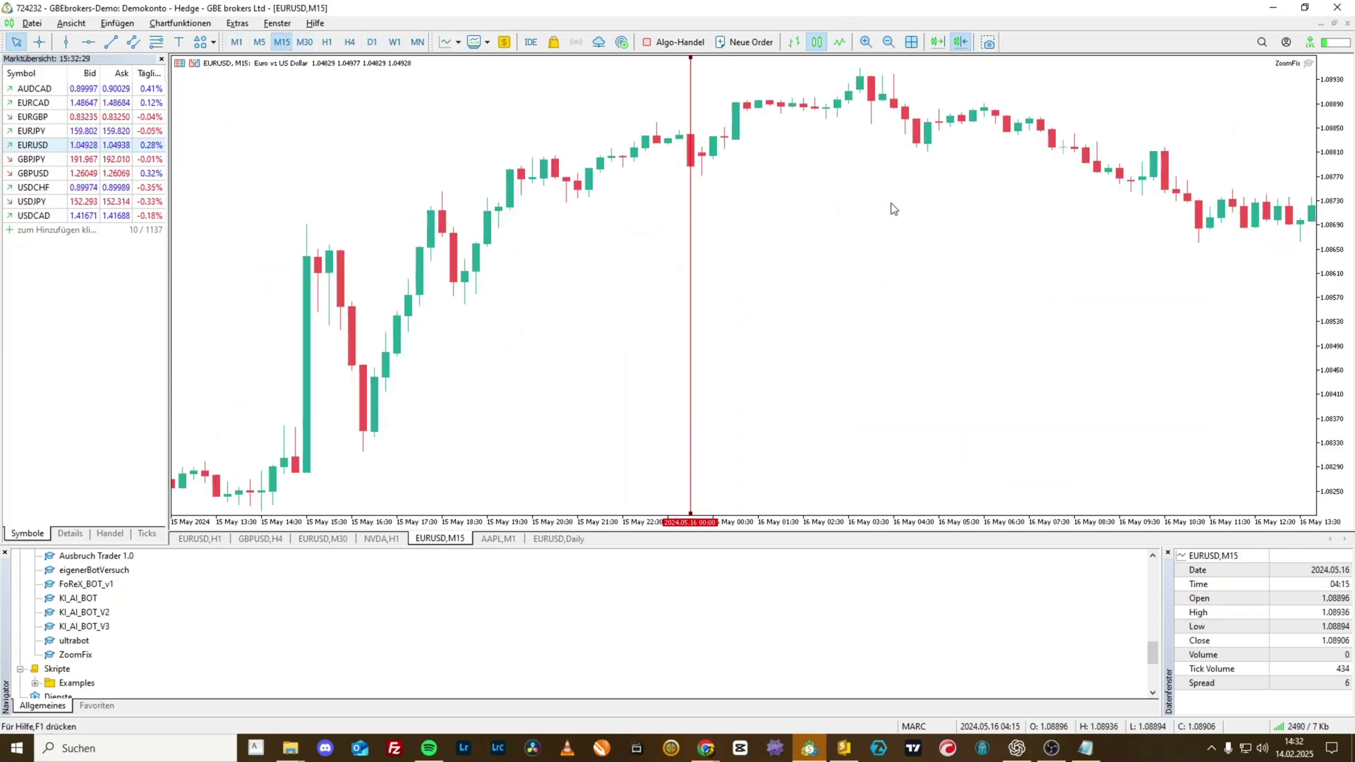
key("minus")
key("minus")
scroll(262, 309, "down", 3)
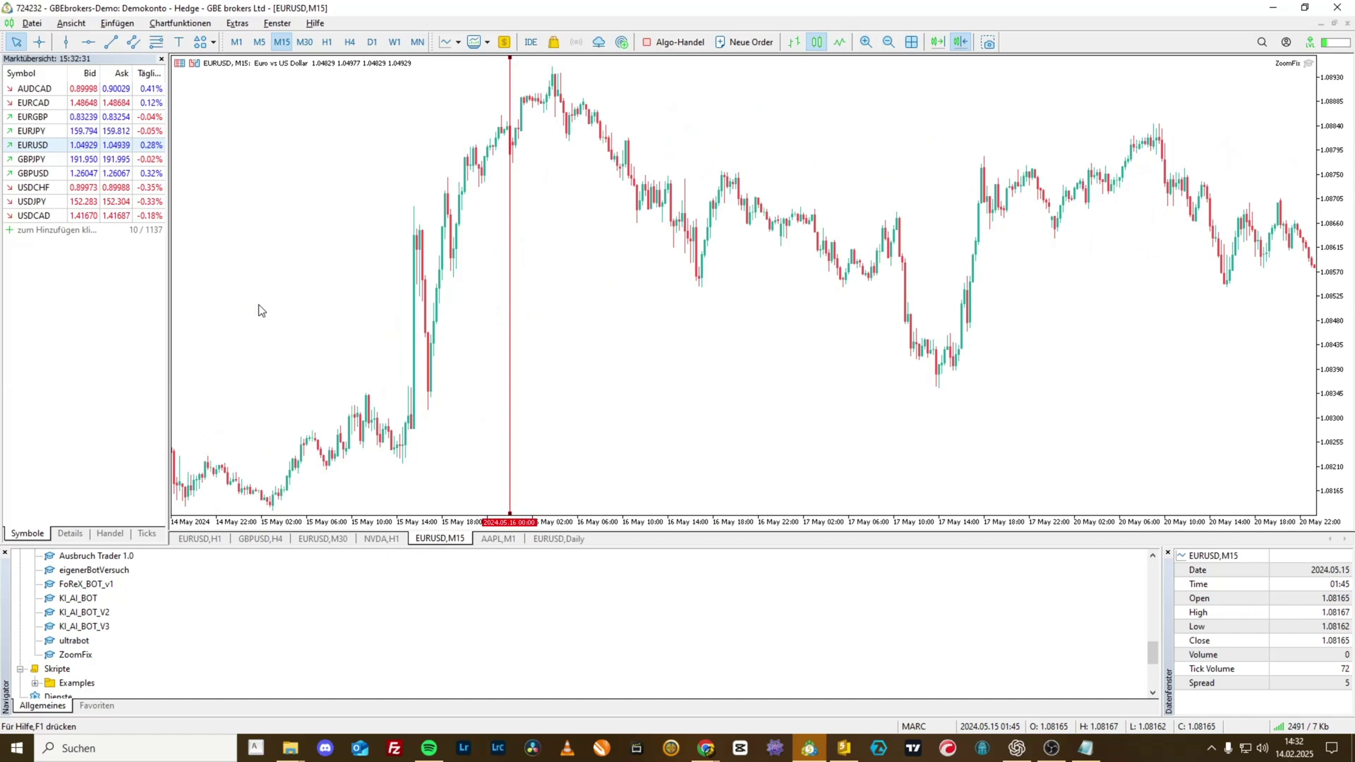
scroll(262, 308, "up", 4)
scroll(595, 248, "up", 1)
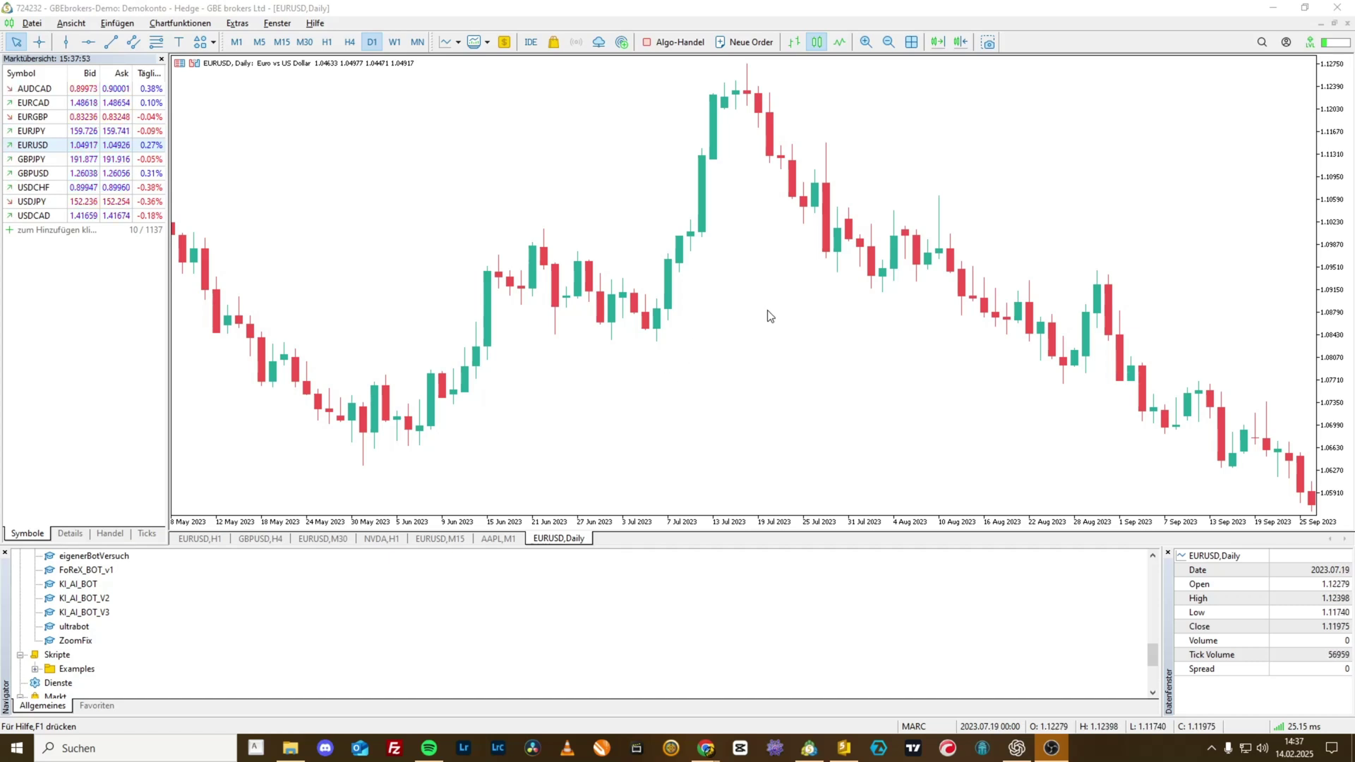
Examine the 2023 history on the other EURUSD daily chart at several zoom levels, without a vertical line
scroll(727, 310, "up", 6)
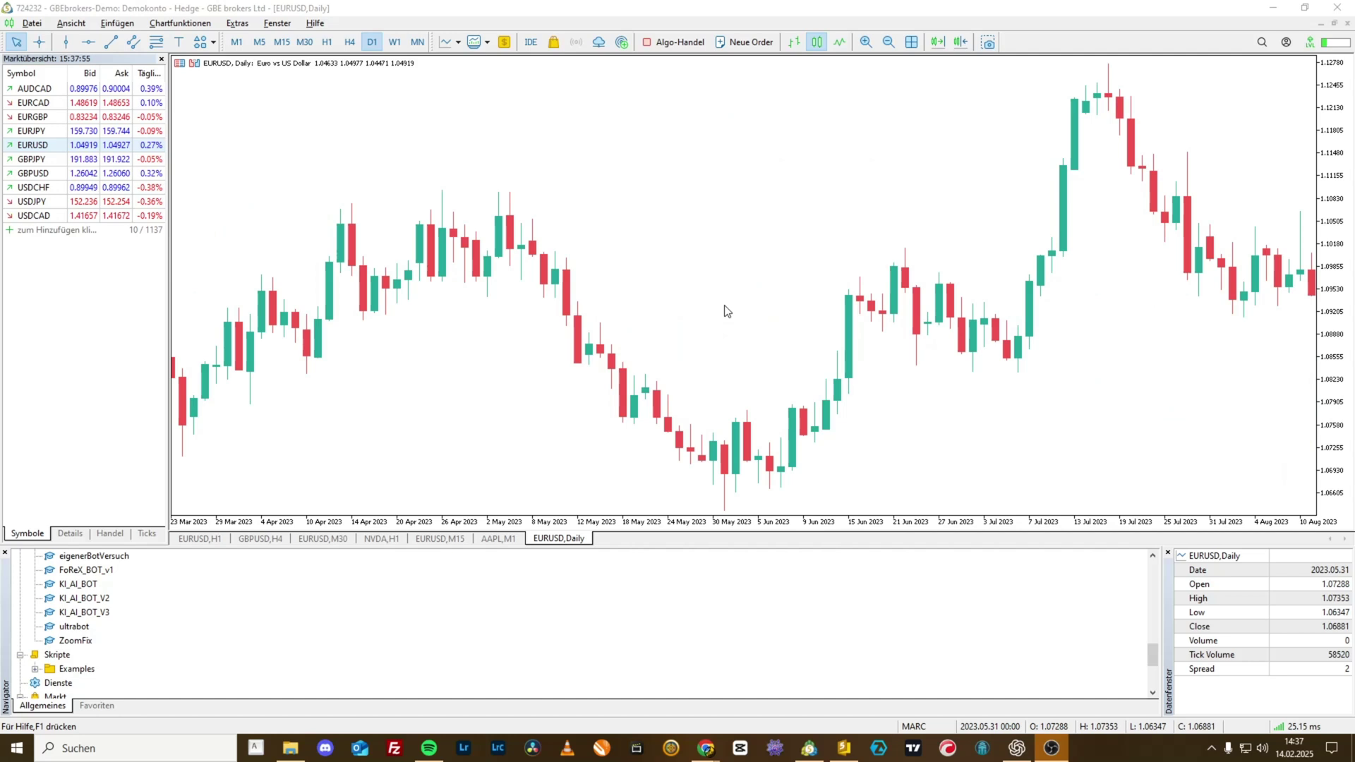
scroll(727, 311, "up", 10)
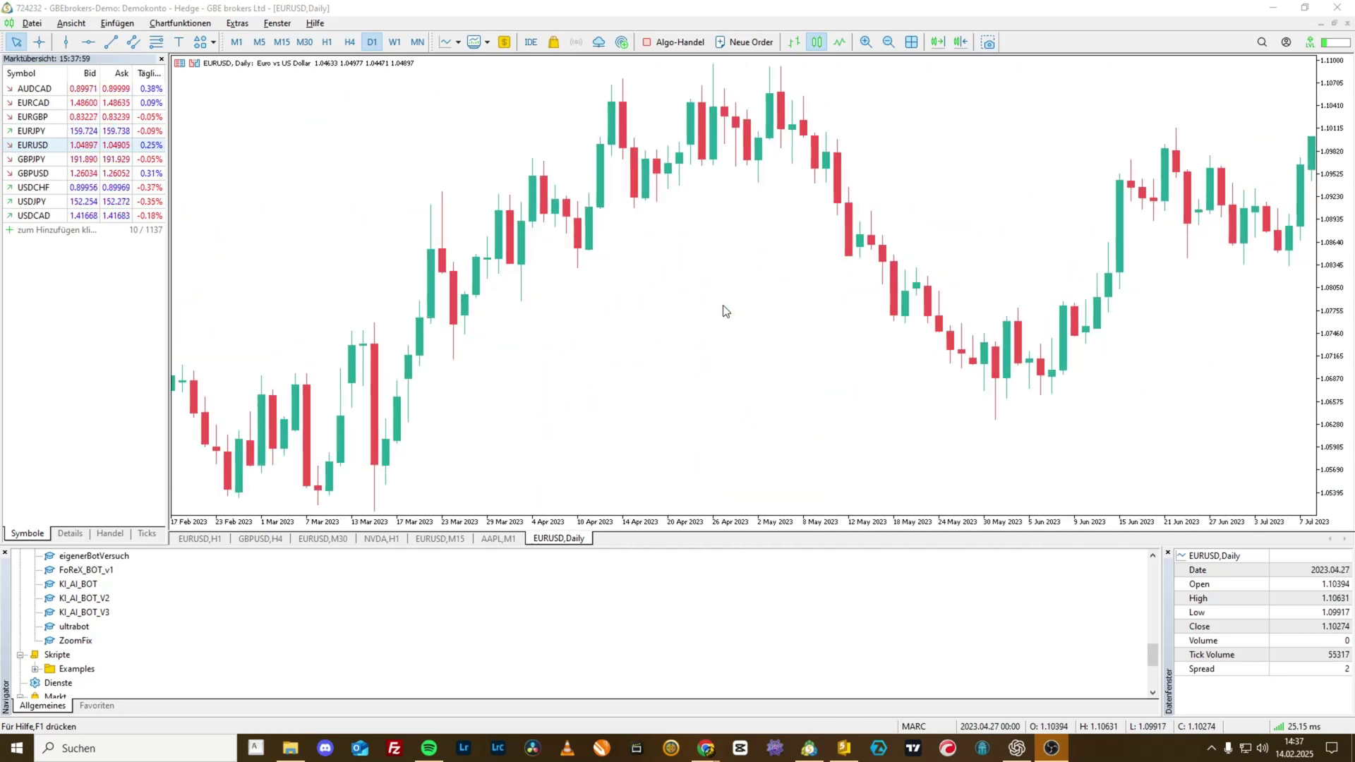
key("minus")
key("plus")
key("plus")
key("minus")
key("minus")
key("minus")
key("minus")
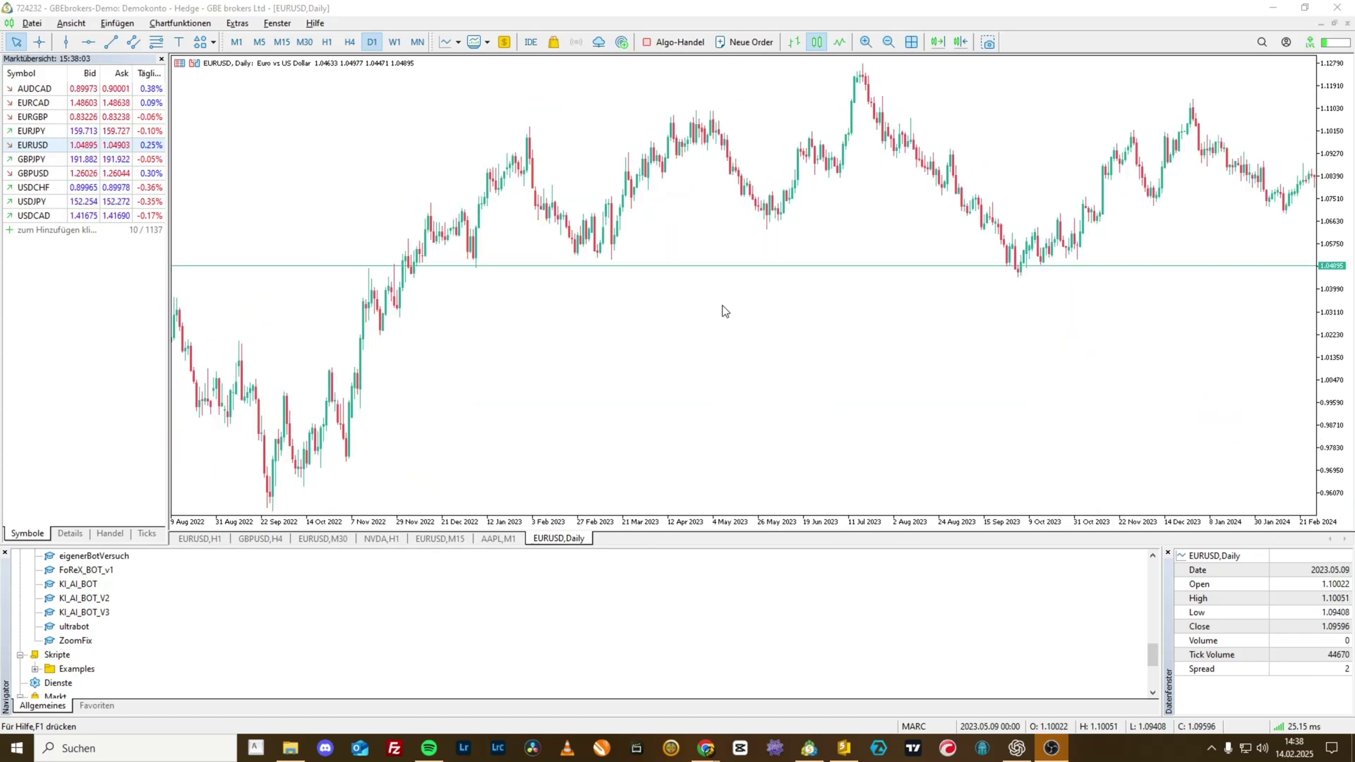
key("plus")
key("plus")
key("plus")
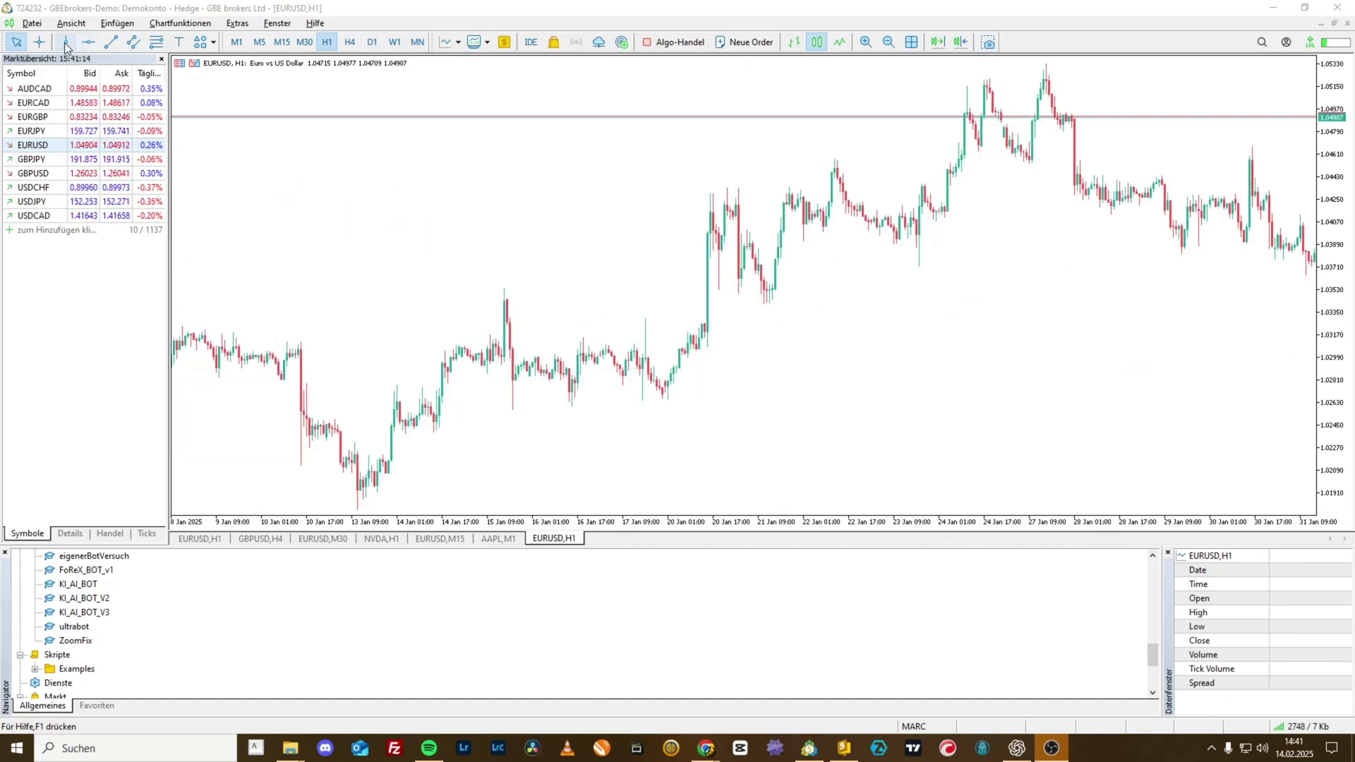
Place a vertical line at 2025.01.20 15:00 on the EURUSD H1 chart and compare the view with M5
left_click(65, 43)
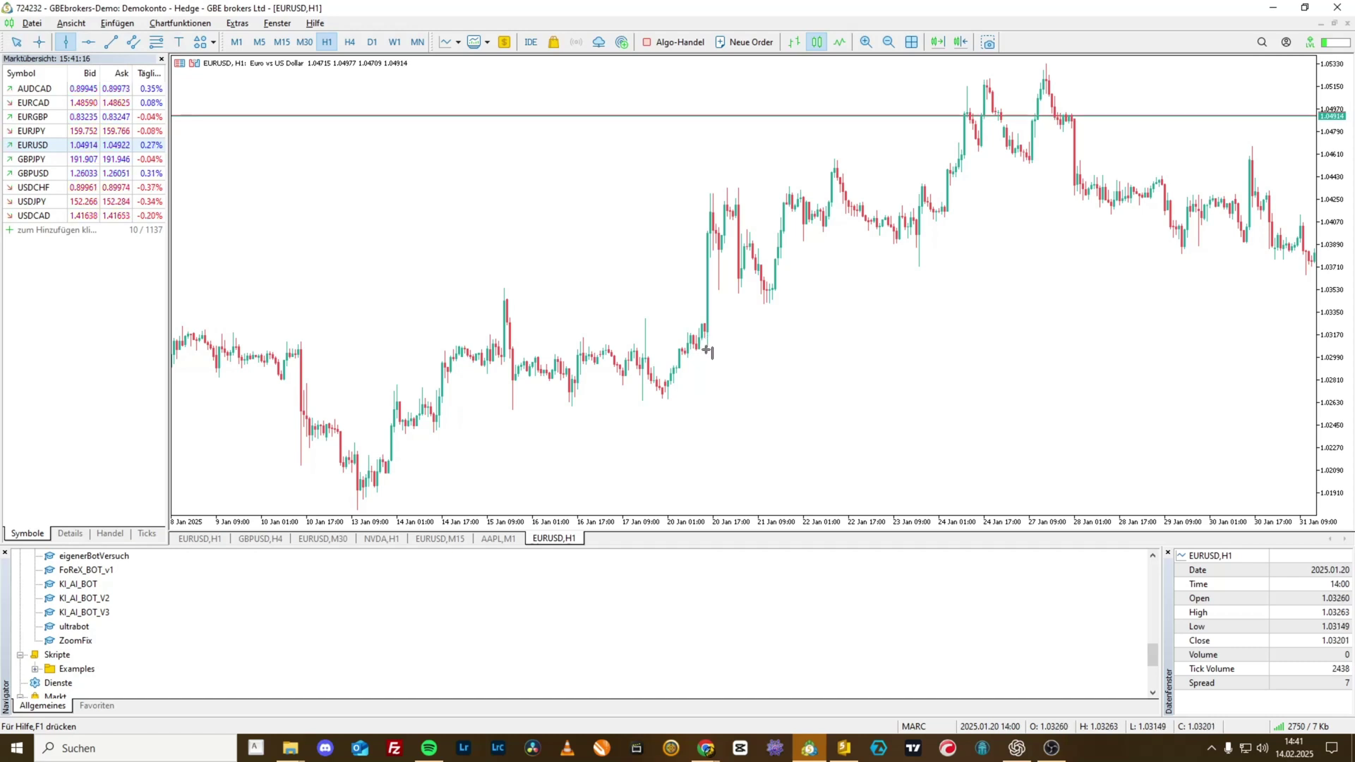
left_click(708, 350)
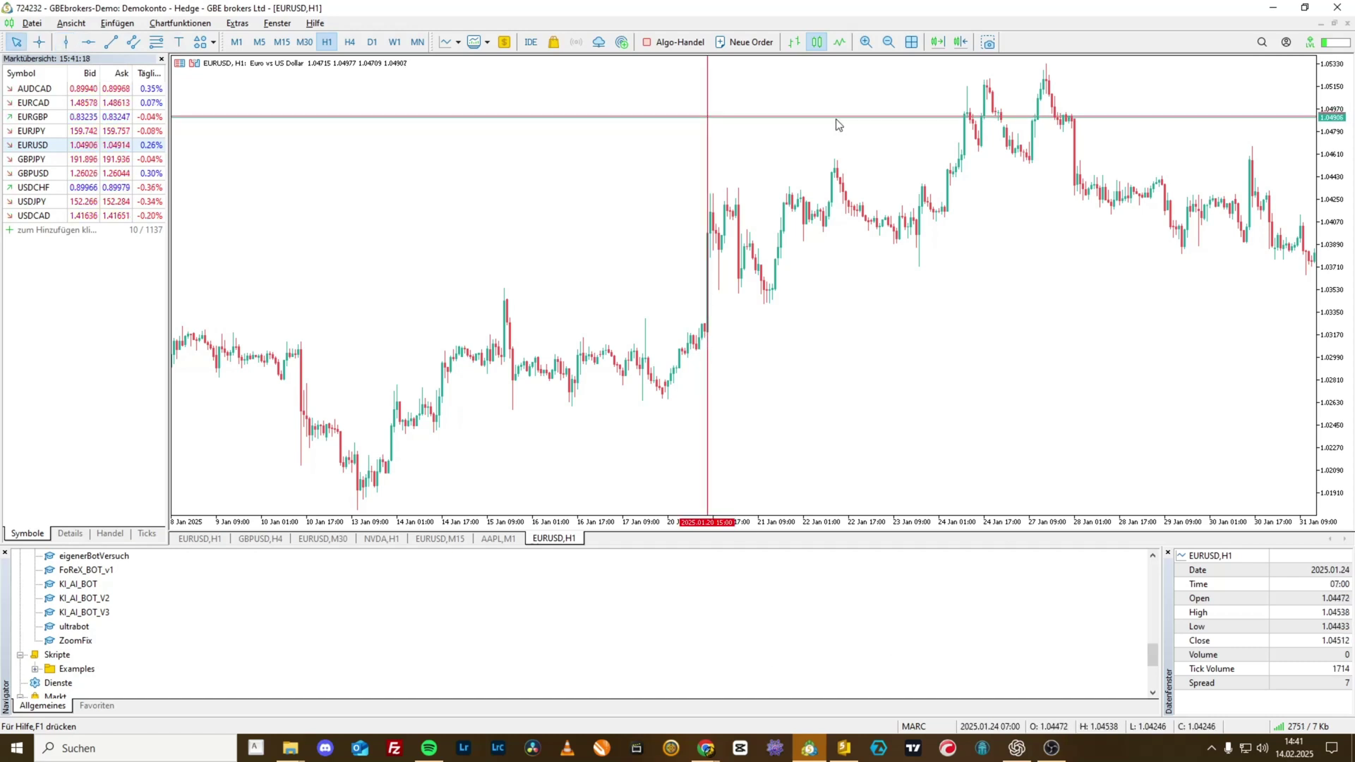
left_click(259, 43)
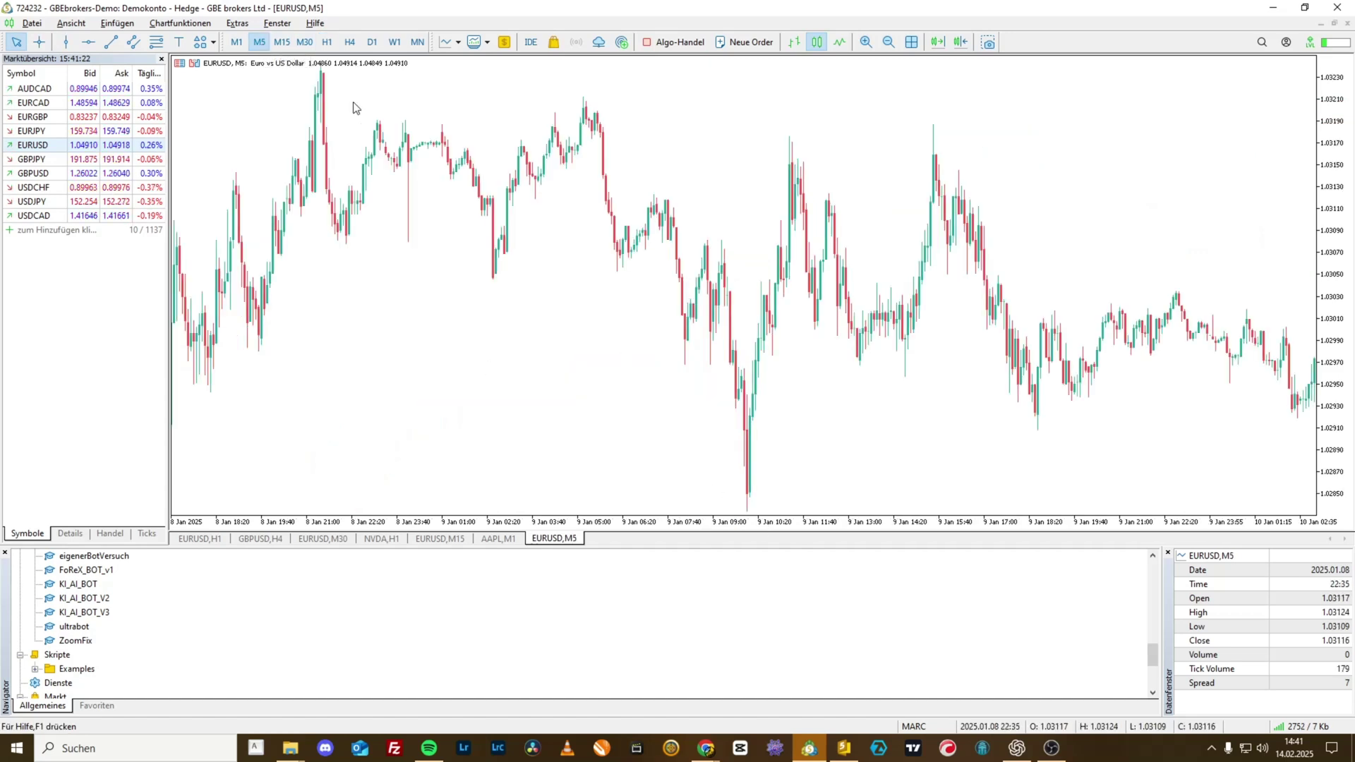
left_click(326, 45)
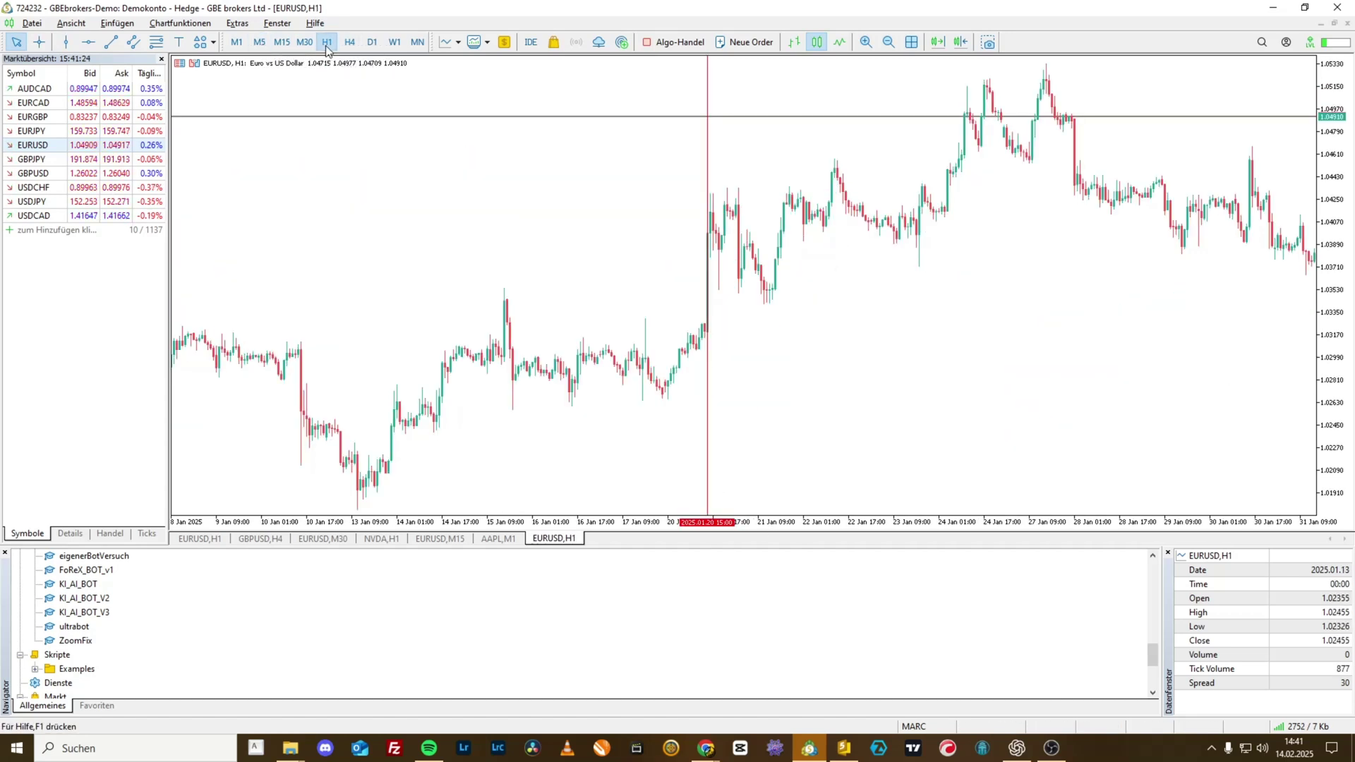
scroll(752, 430, "down", 1)
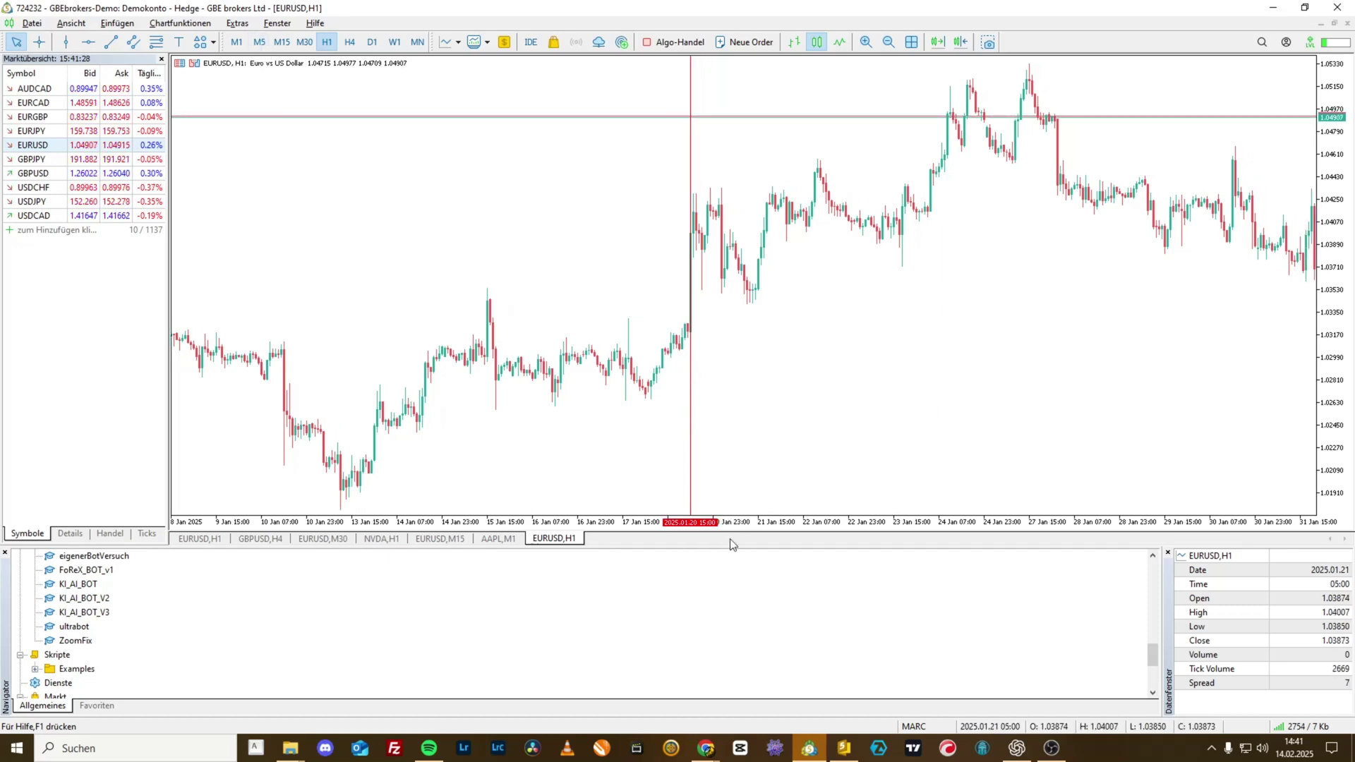
Switch the EURUSD chart to M5 and bring the vertical line at 2025.01.20 15:00 into view
left_click(259, 41)
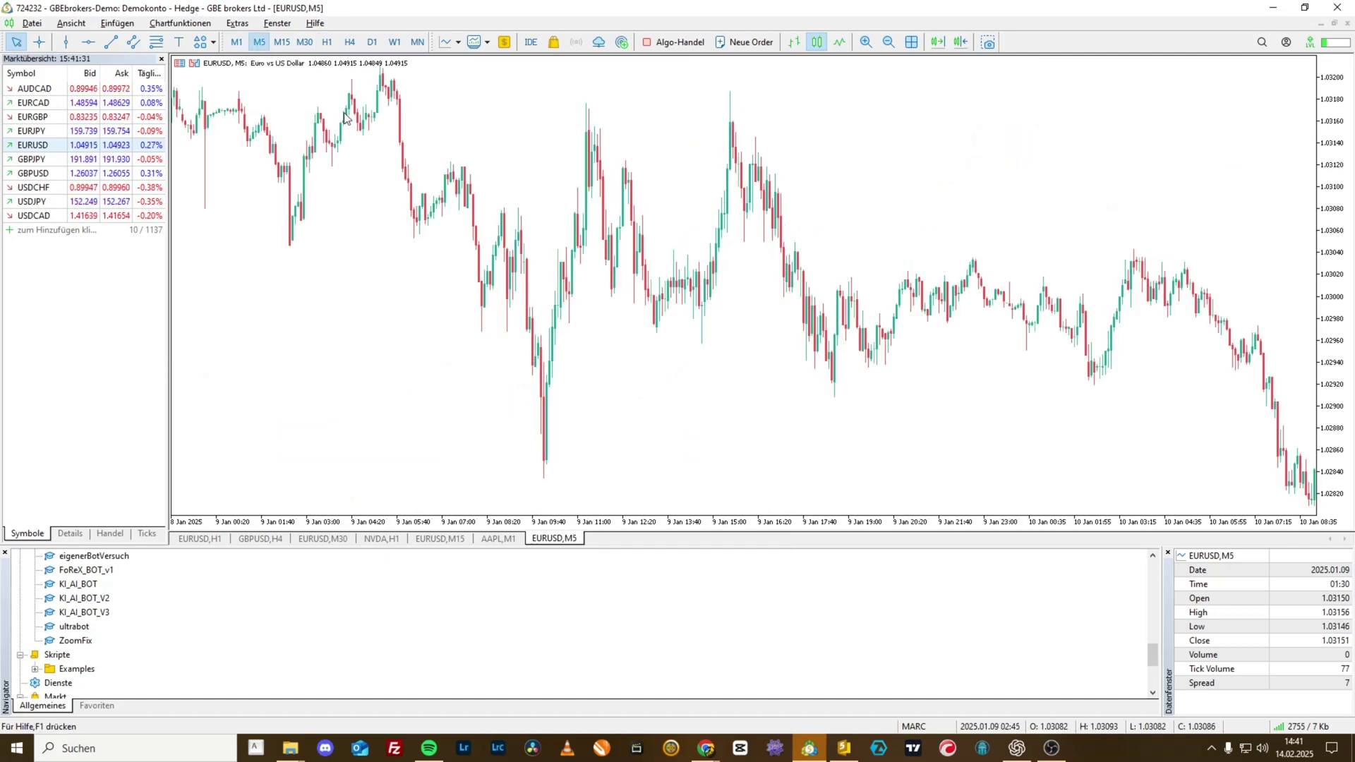
middle_click(746, 446)
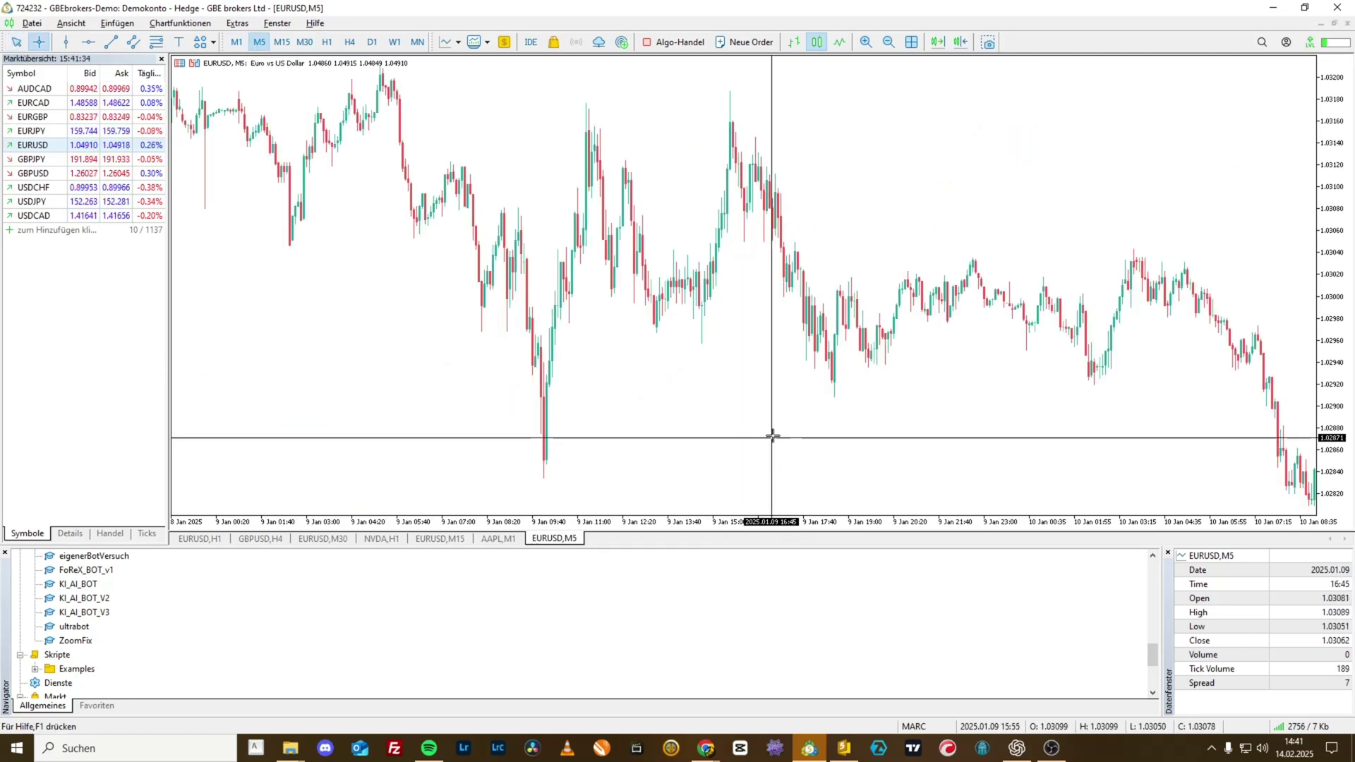
middle_click(1050, 405)
left_click_drag(1050, 405, 644, 339)
left_click_drag(1154, 304, 831, 294)
scroll(833, 299, "down", 20)
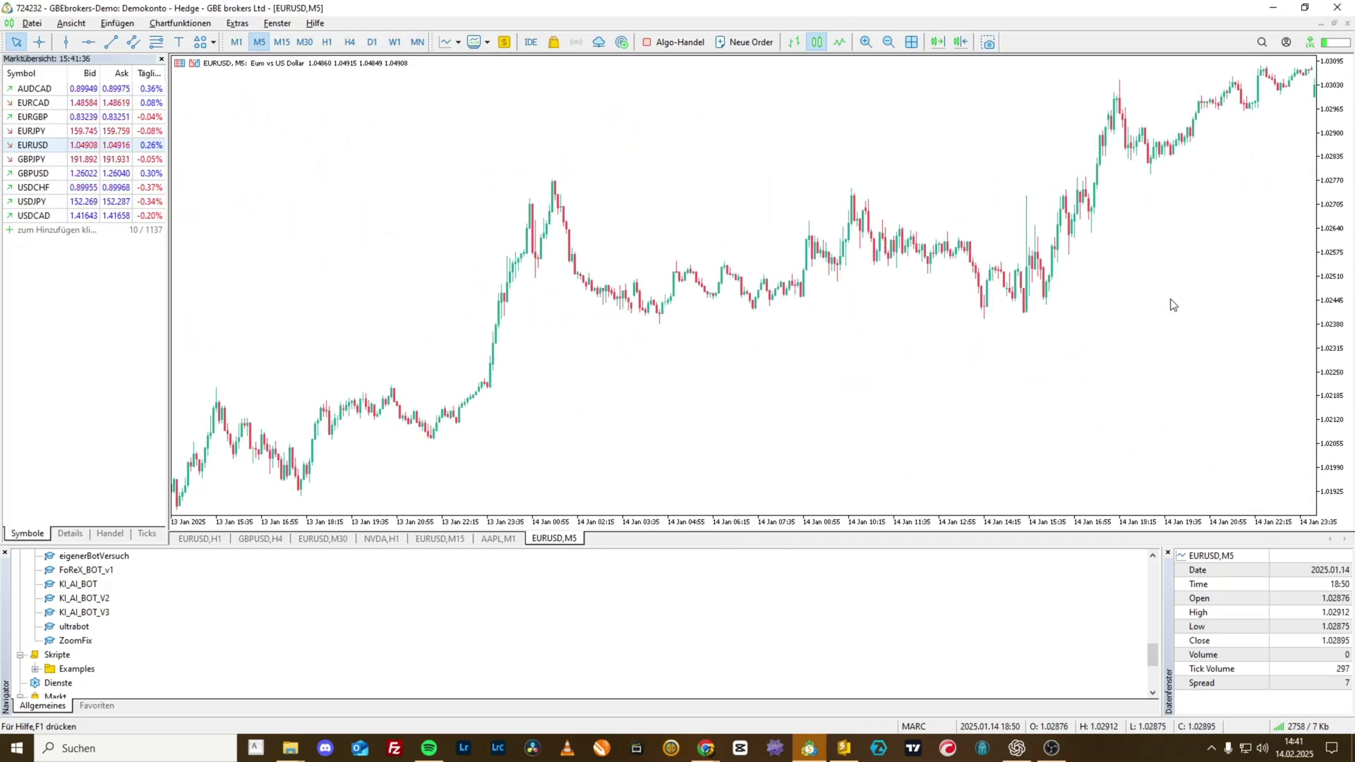
scroll(818, 269, "down", 15)
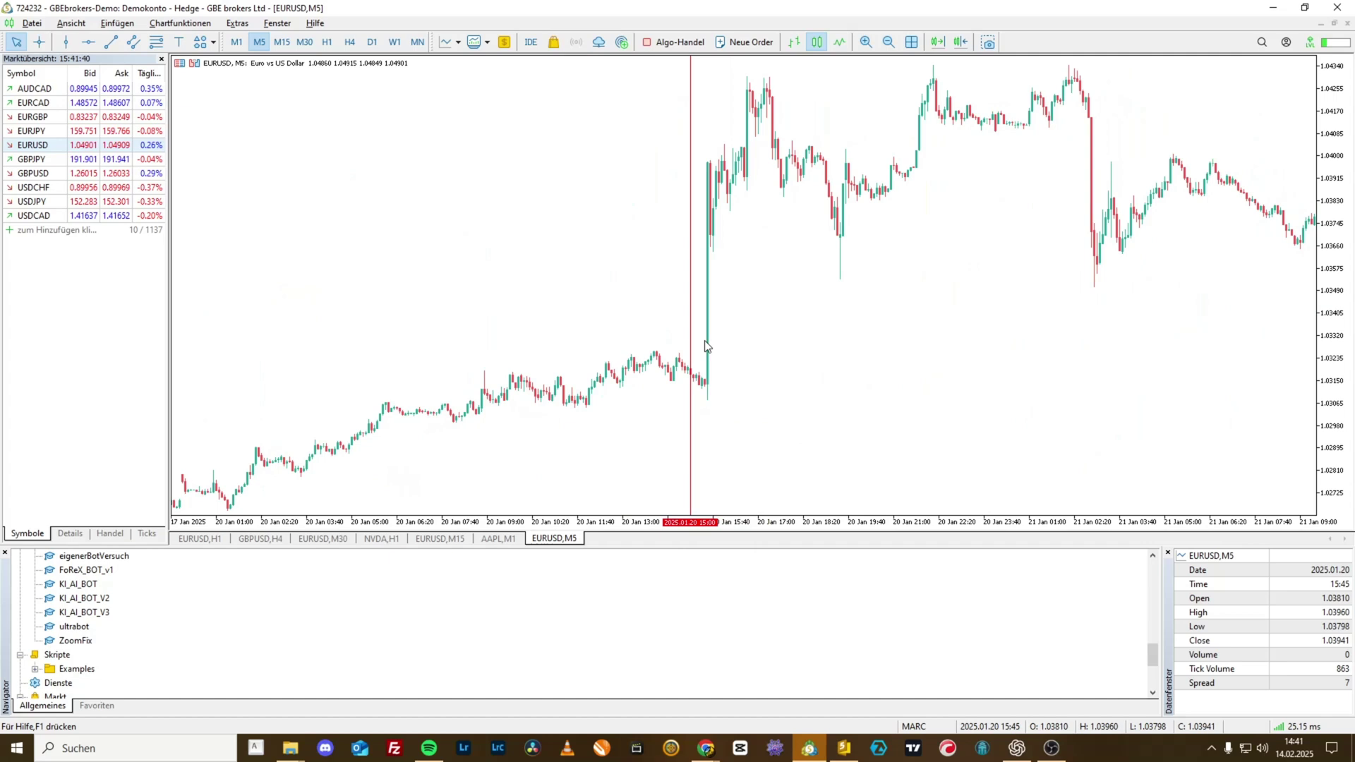
Check how the M5 chart shifts relative to the vertical line when zoomed in and out
key("plus")
key("minus")
key("minus")
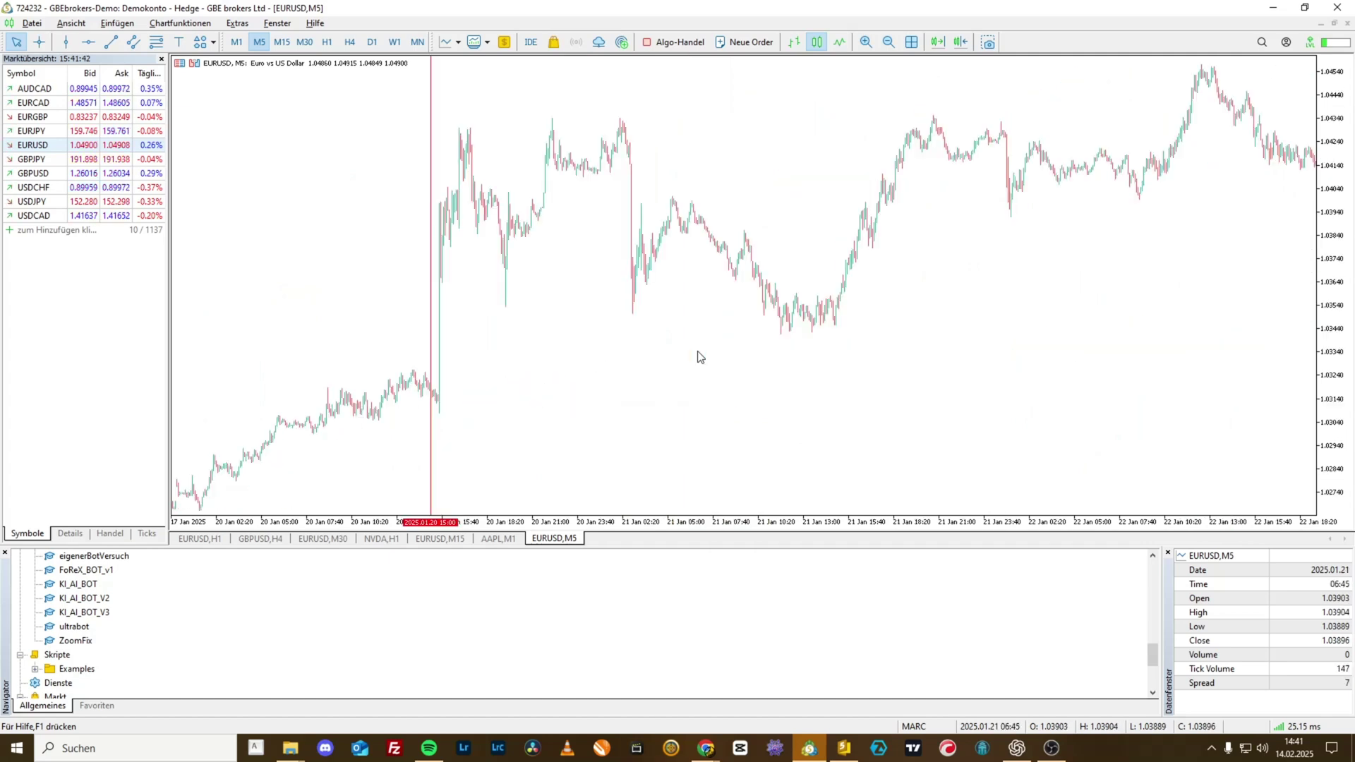
key("plus")
key("plus")
key("minus")
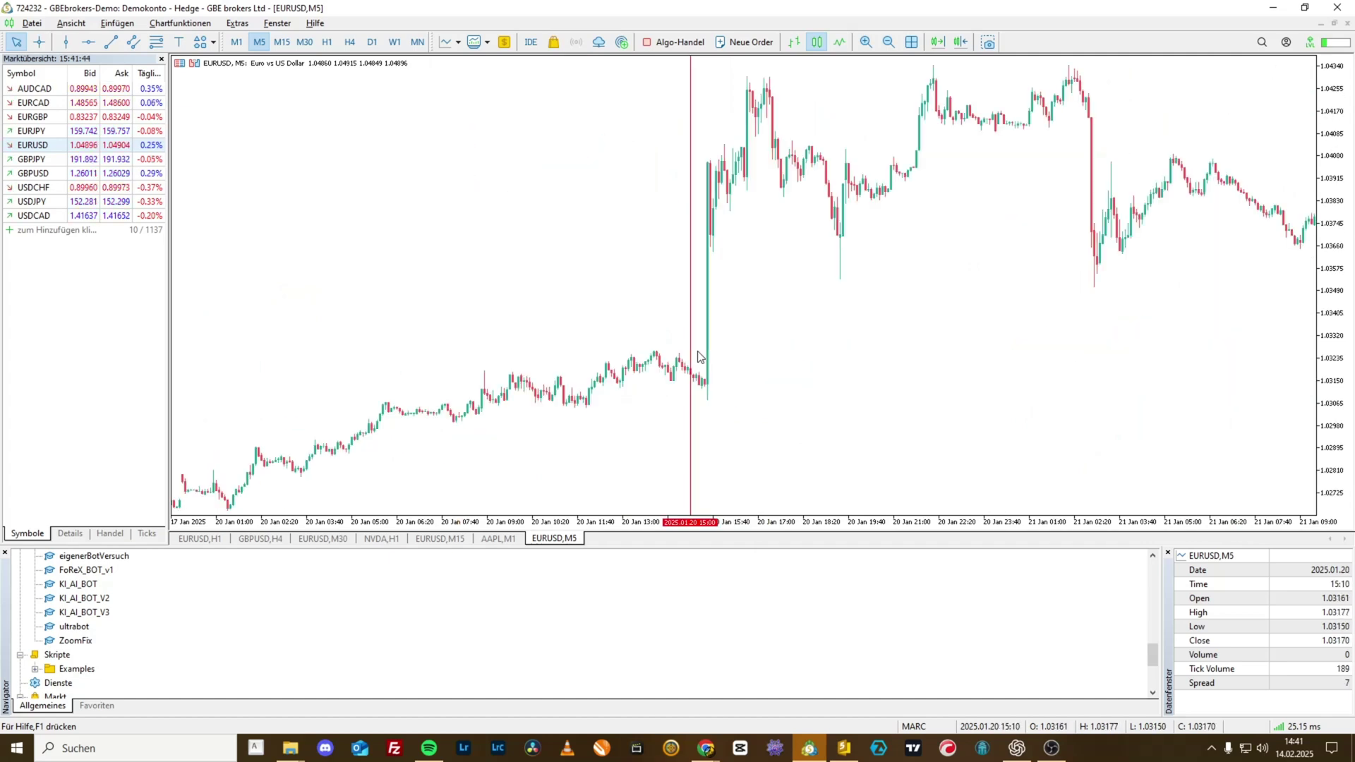
View the EURUSD chart on M1, then switch it to the D1 timeframe and look through its history
left_click(237, 42)
left_click_drag(887, 348, 212, 342)
left_click_drag(1059, 339, 1262, 297)
left_click(372, 42)
left_click_drag(690, 320, 535, 308)
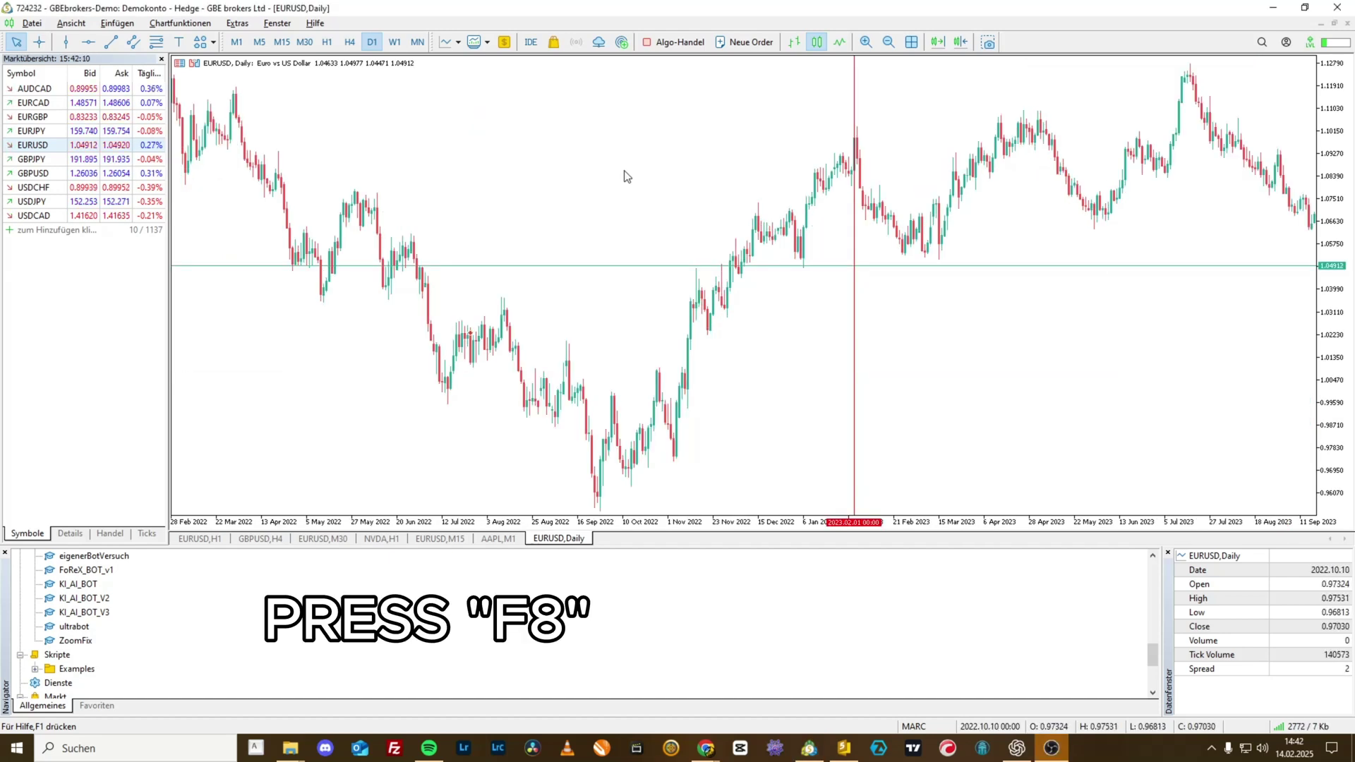
Open the EURUSD daily chart's properties and try the grid display option (Gitter anzeigen) in the preview
right_click(626, 174)
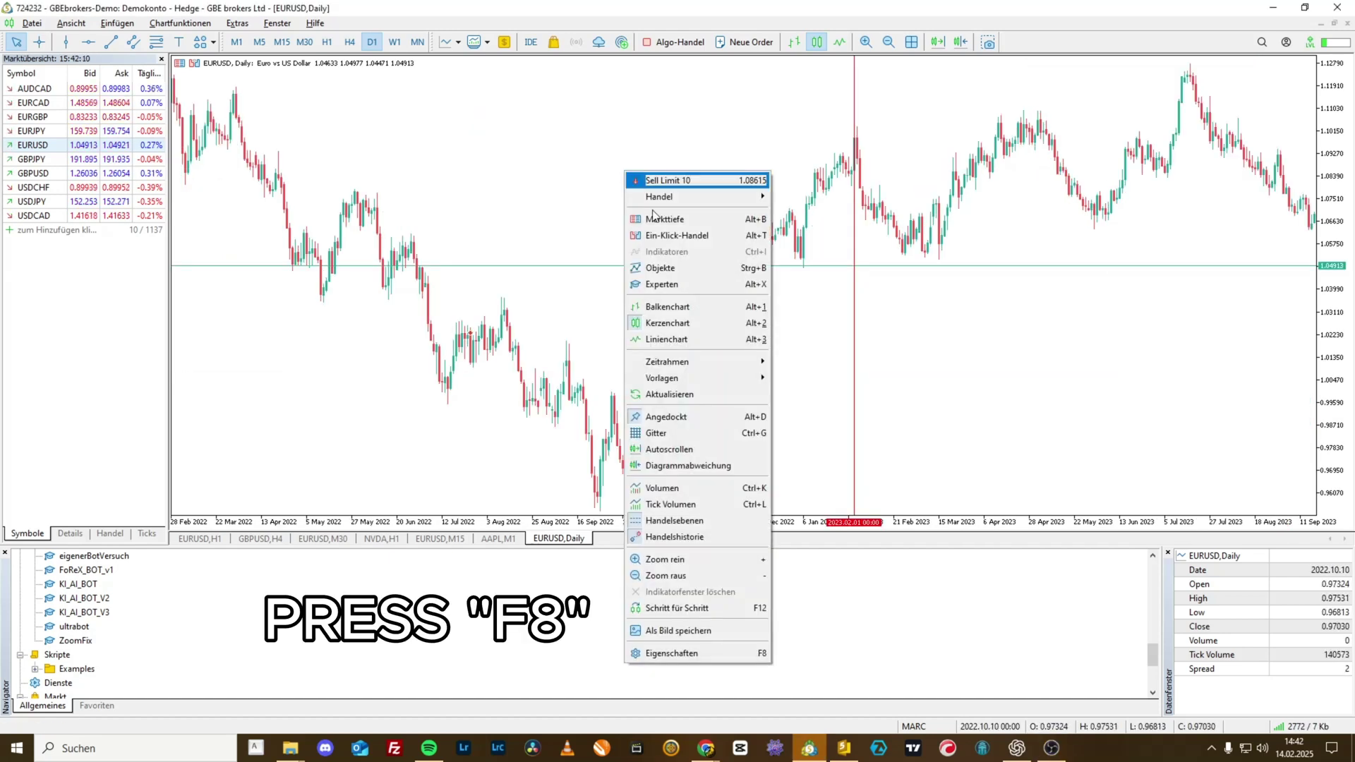
left_click(670, 653)
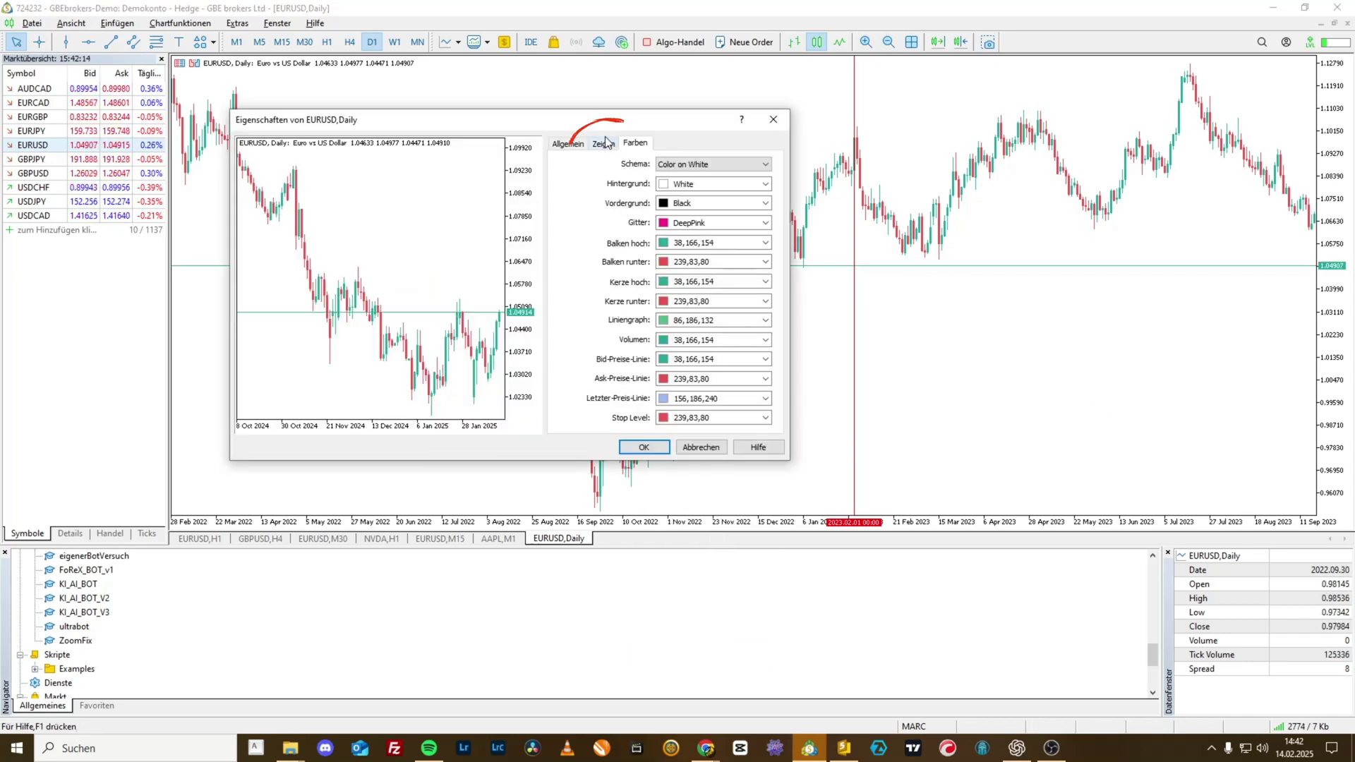
left_click(604, 142)
left_click(571, 295)
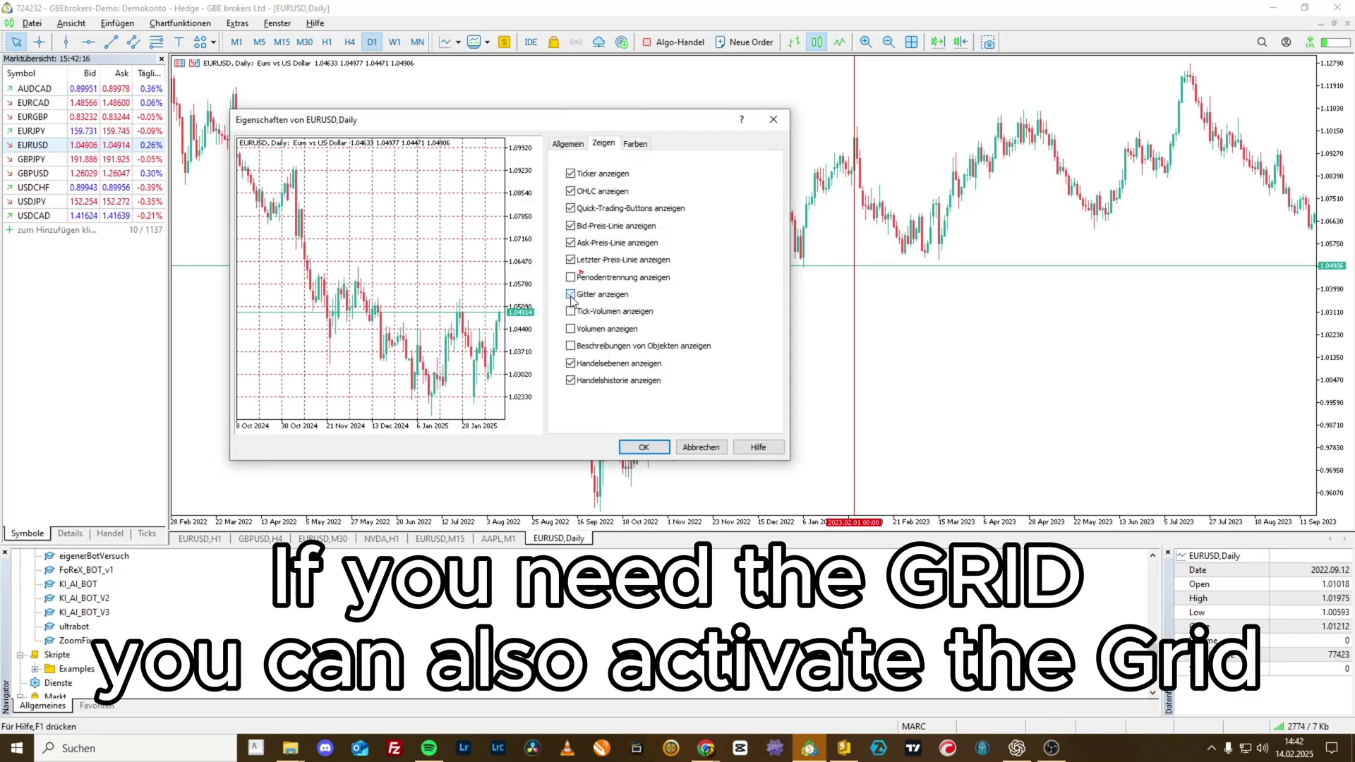
Go through the colour choices for the chart grid (Gitter), keep DeepPink and apply the chart properties
left_click(636, 143)
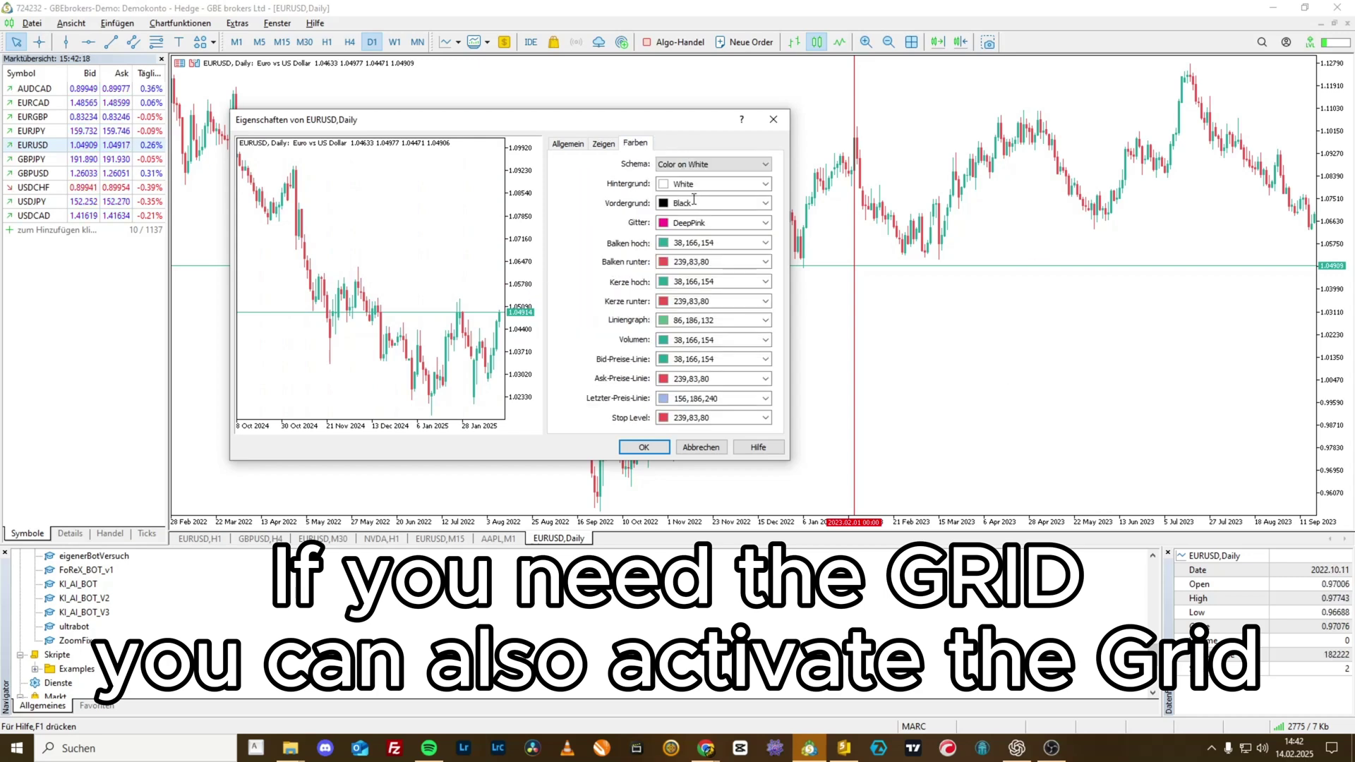
left_click(705, 224)
left_click(705, 225)
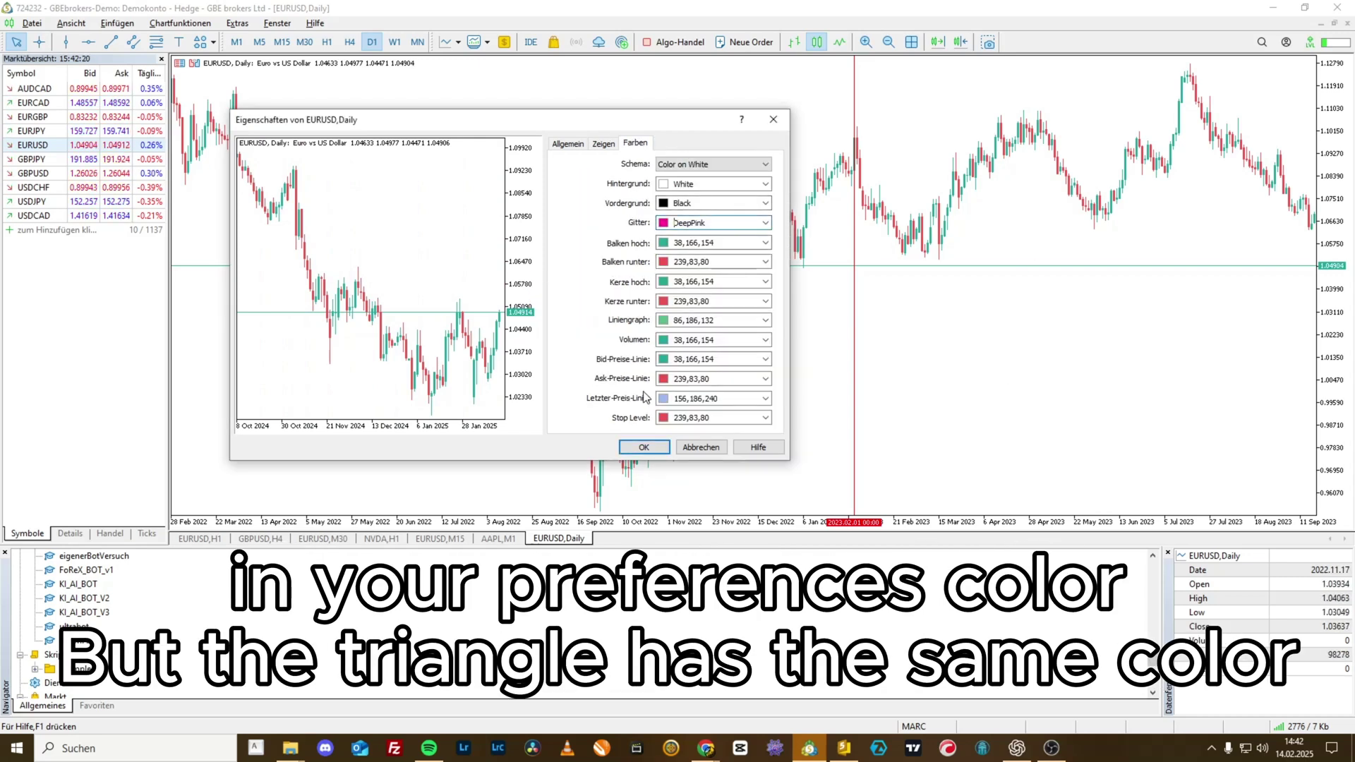
left_click(765, 225)
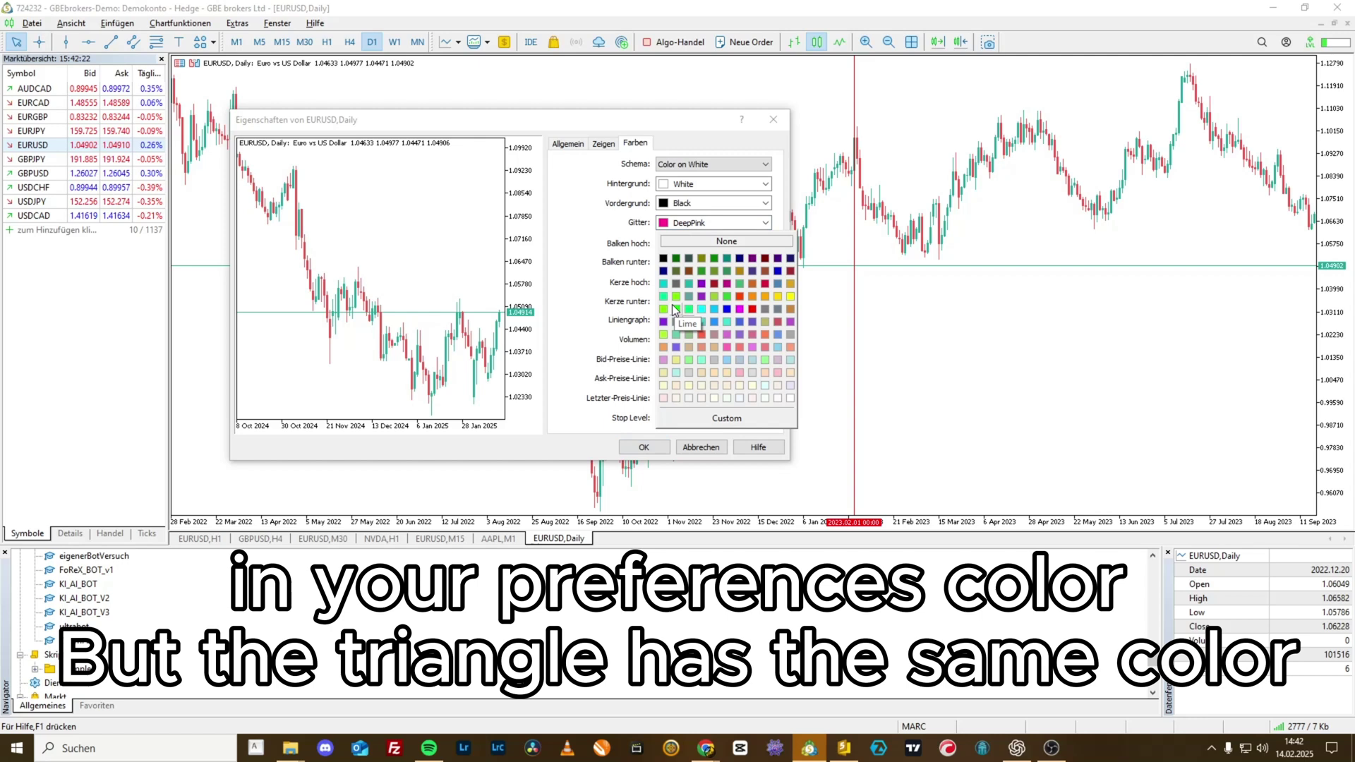
left_click(689, 323)
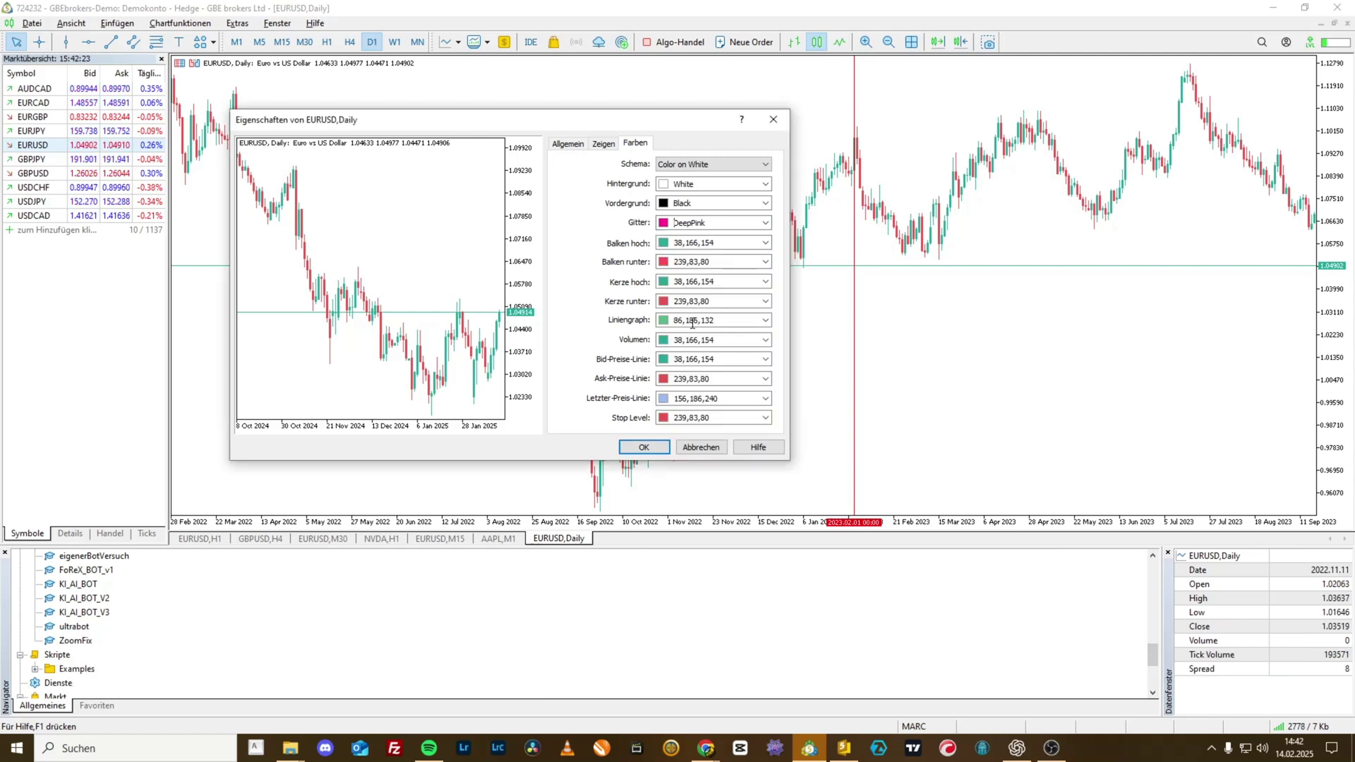
left_click(645, 453)
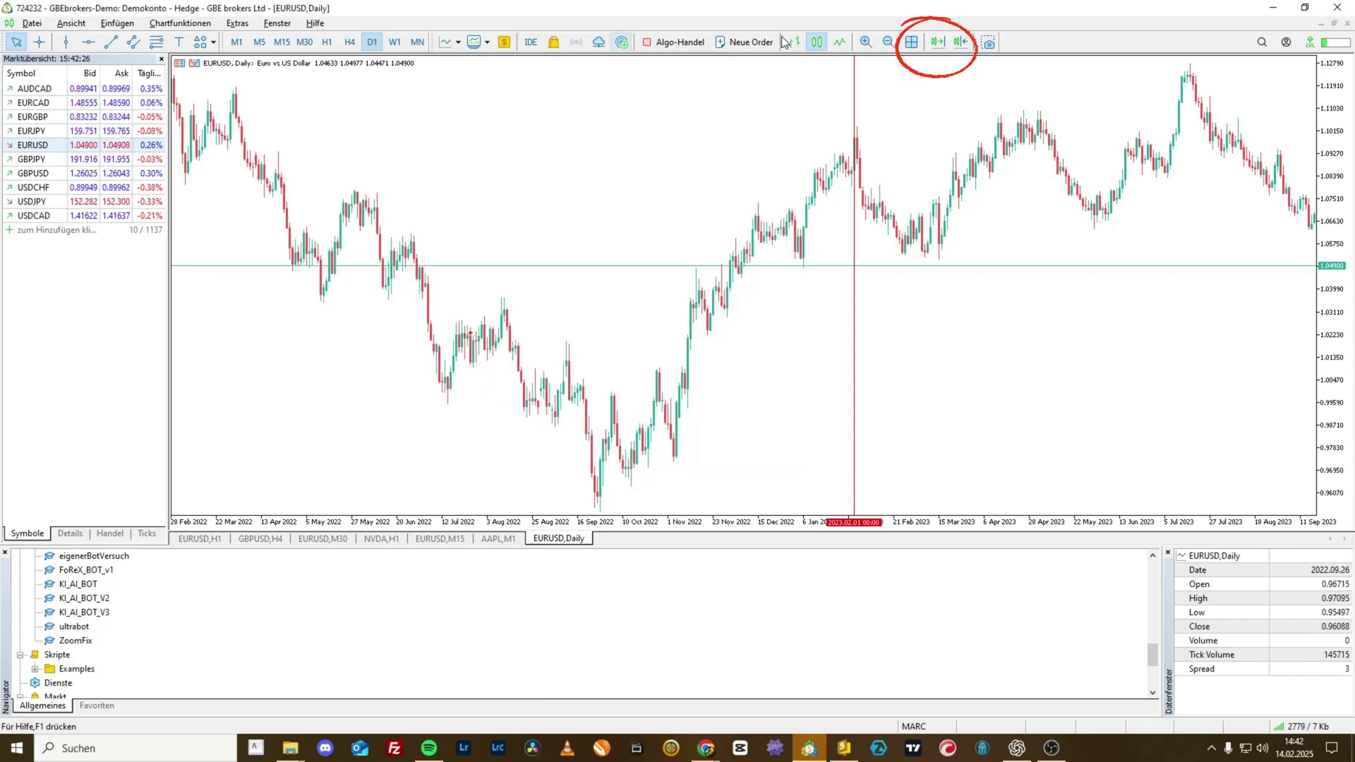
Bring the daily chart to its latest bar, enable chart shift, and narrow the empty space after the last candle
left_click(937, 42)
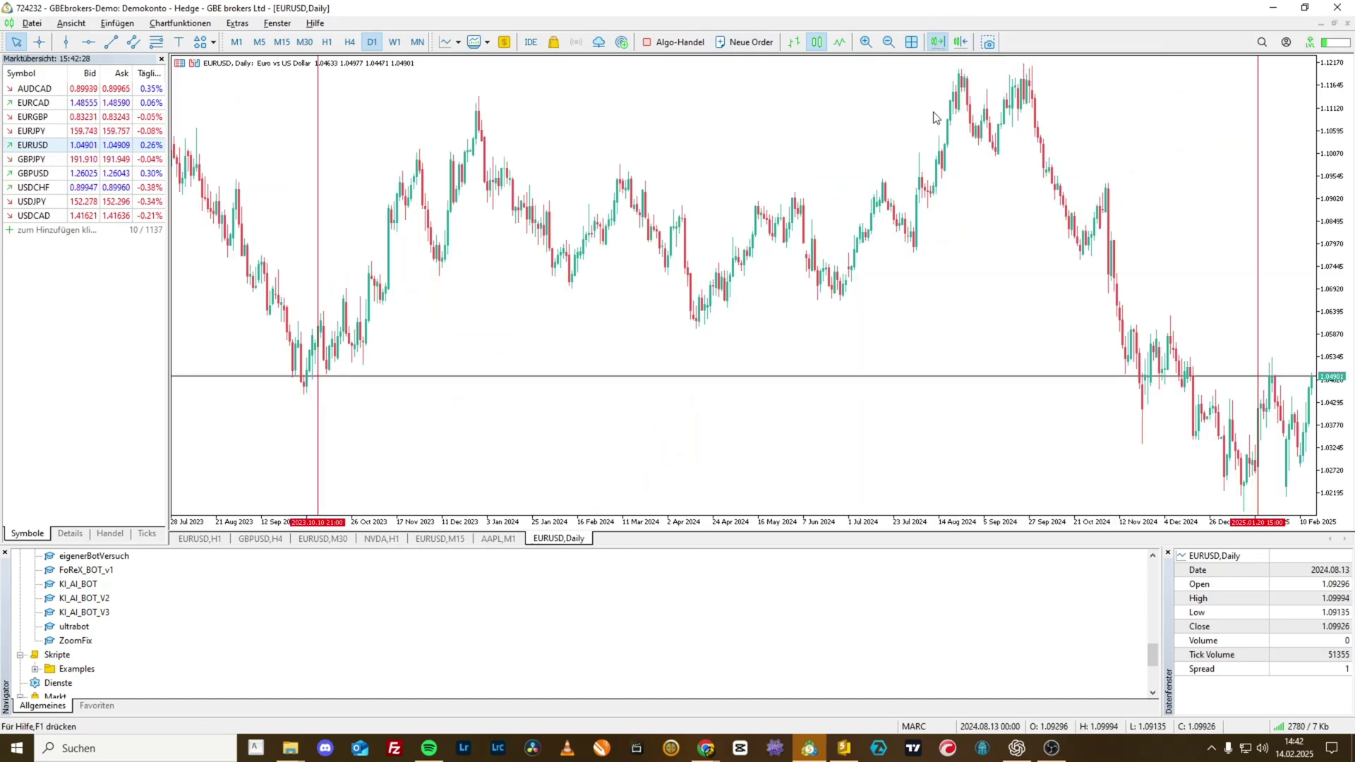
left_click(964, 42)
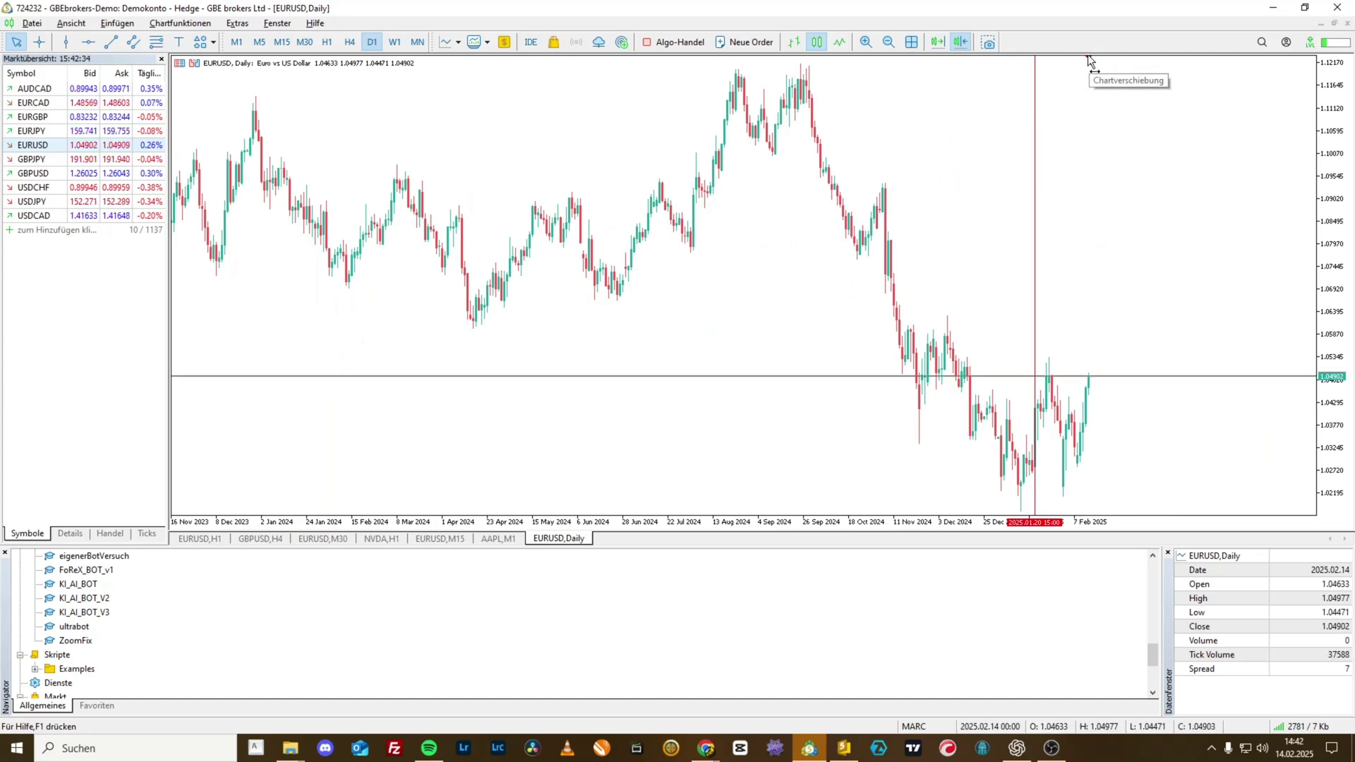
left_click_drag(1090, 60, 1193, 60)
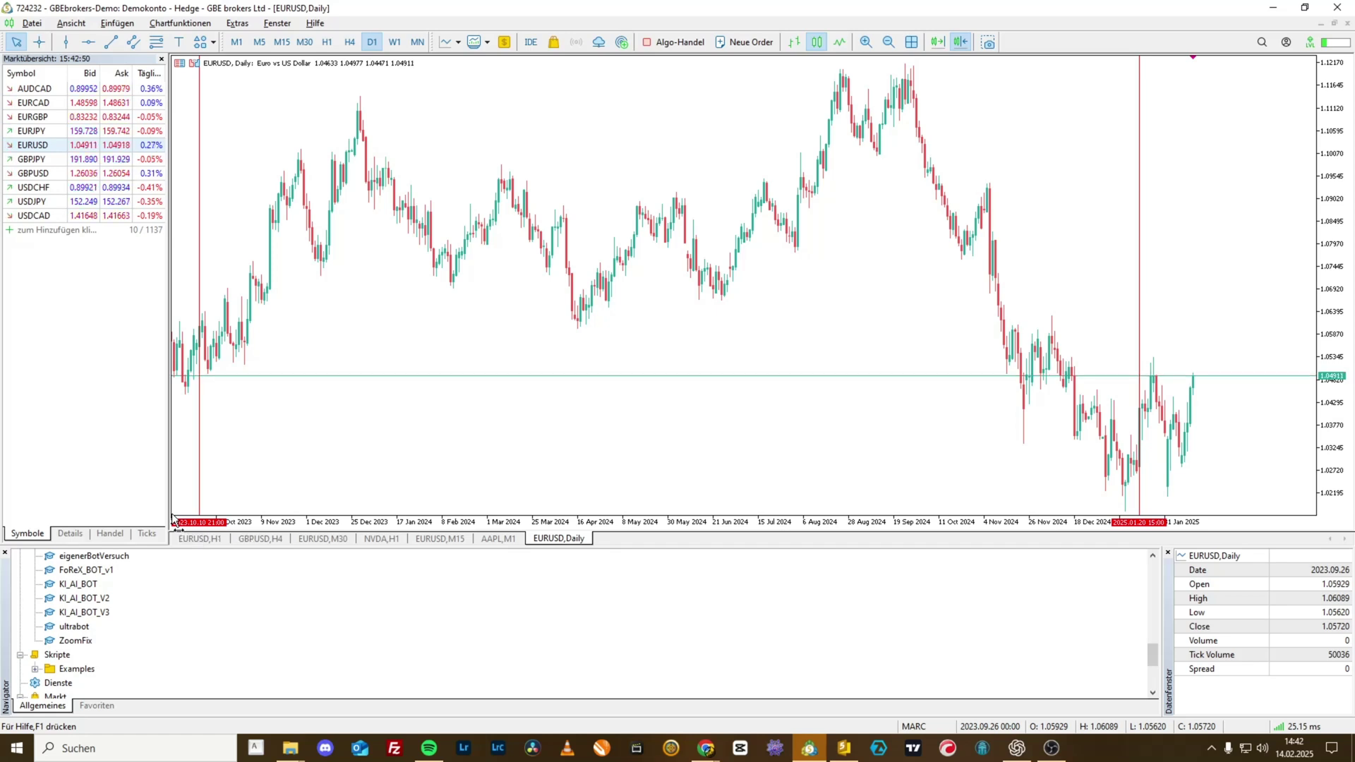
Place the fixed-position marker near the middle of the time axis and bring the 2023.02.01 vertical line to it at close zoom
left_click_drag(201, 522, 691, 521)
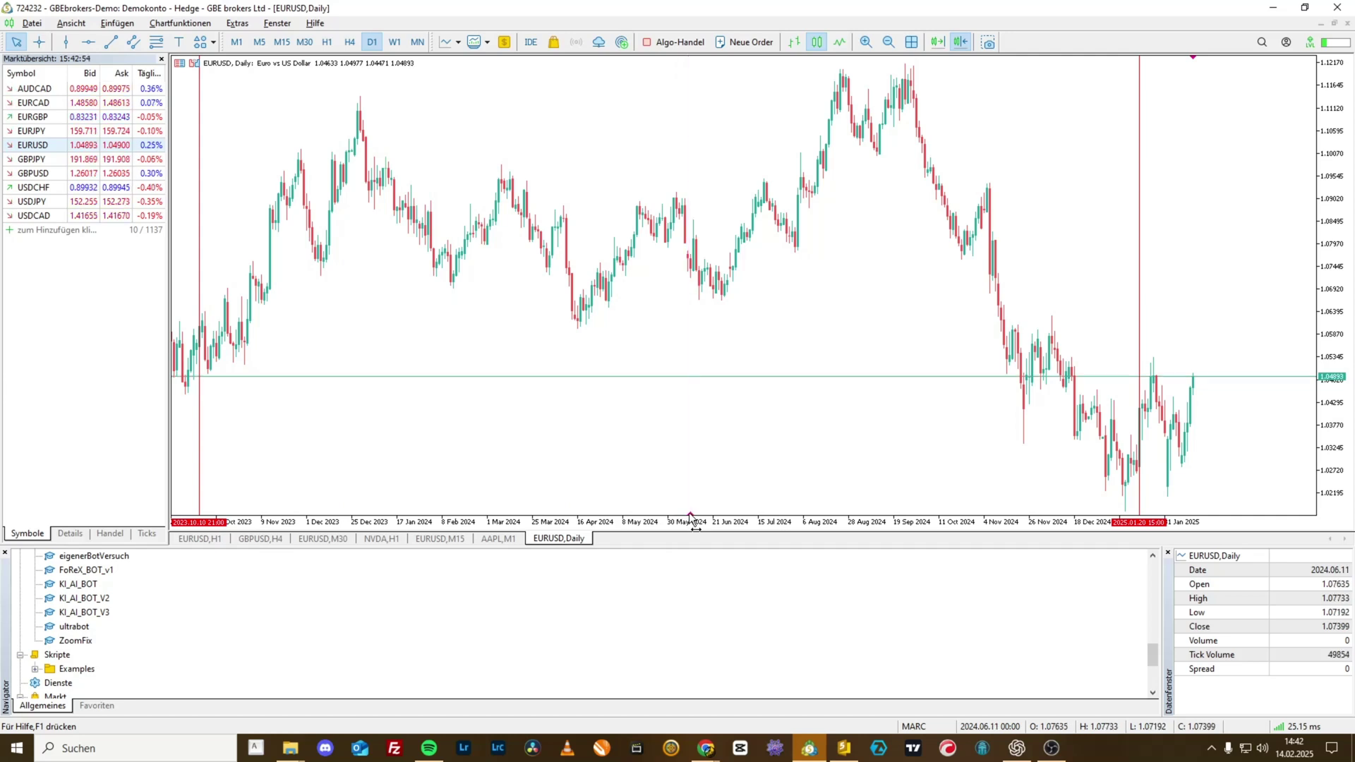
key("minus")
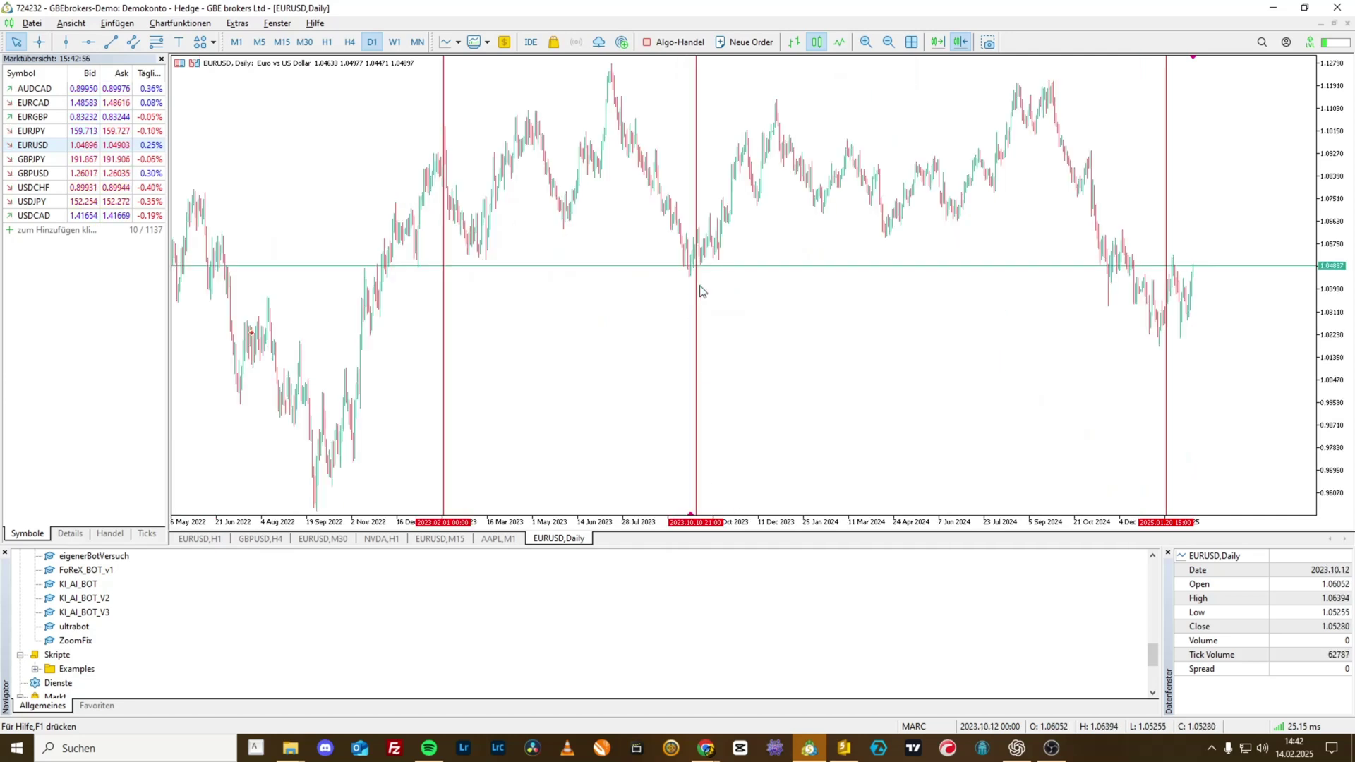
key("plus")
key("minus")
left_click_drag(726, 364, 988, 356)
scroll(689, 290, "up", 4)
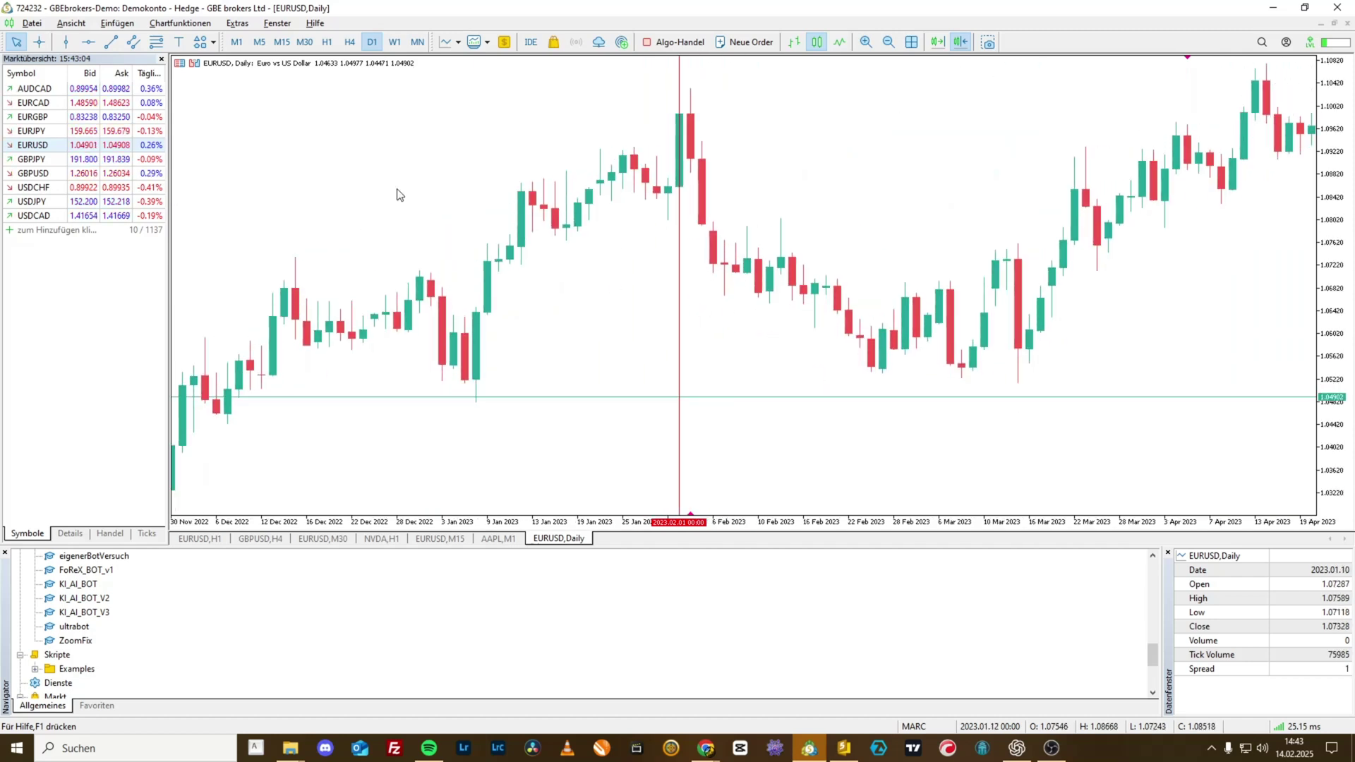
Switch the EURUSD chart to M5 and bring the vertical line at 2023.02.01 00:00 into view near the fixed-position marker
left_click(259, 42)
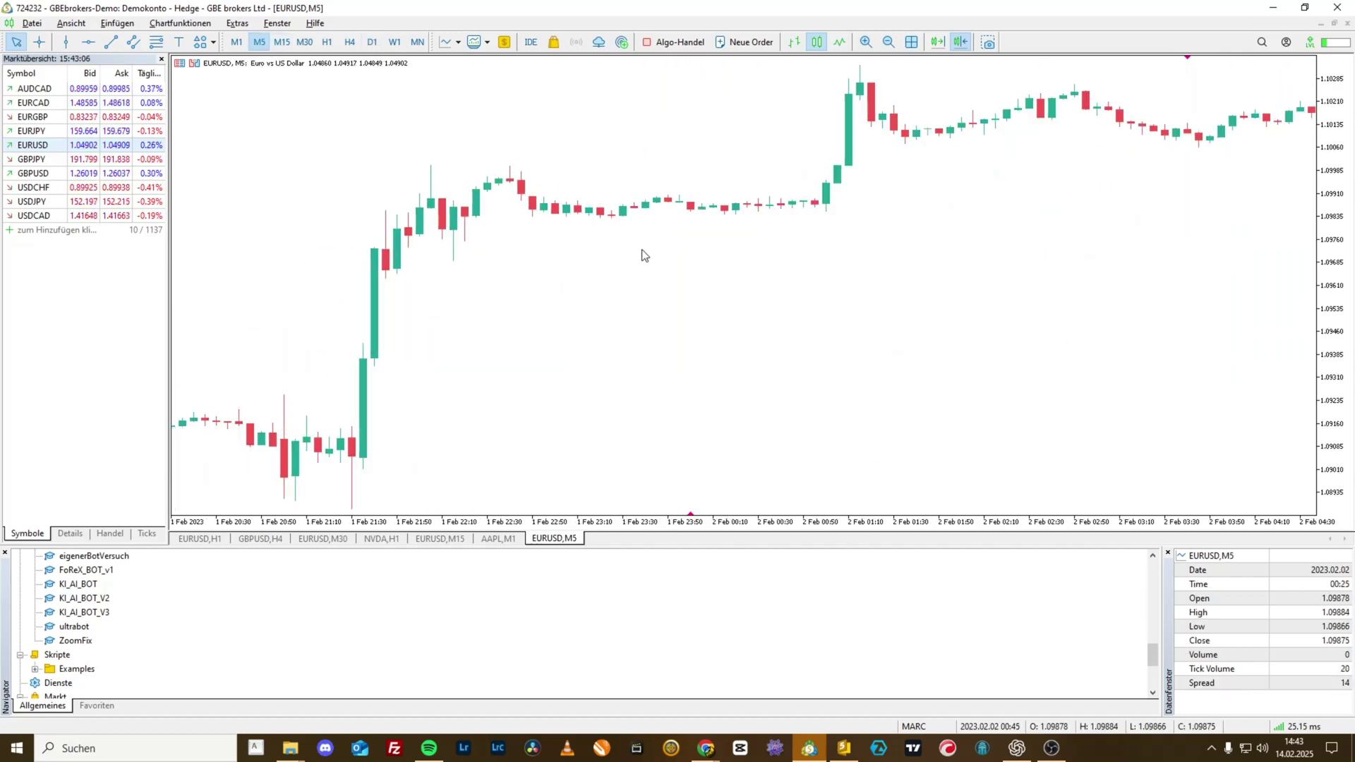
left_click_drag(935, 291, 359, 288)
left_click_drag(910, 287, 865, 285)
scroll(865, 285, "down", 6)
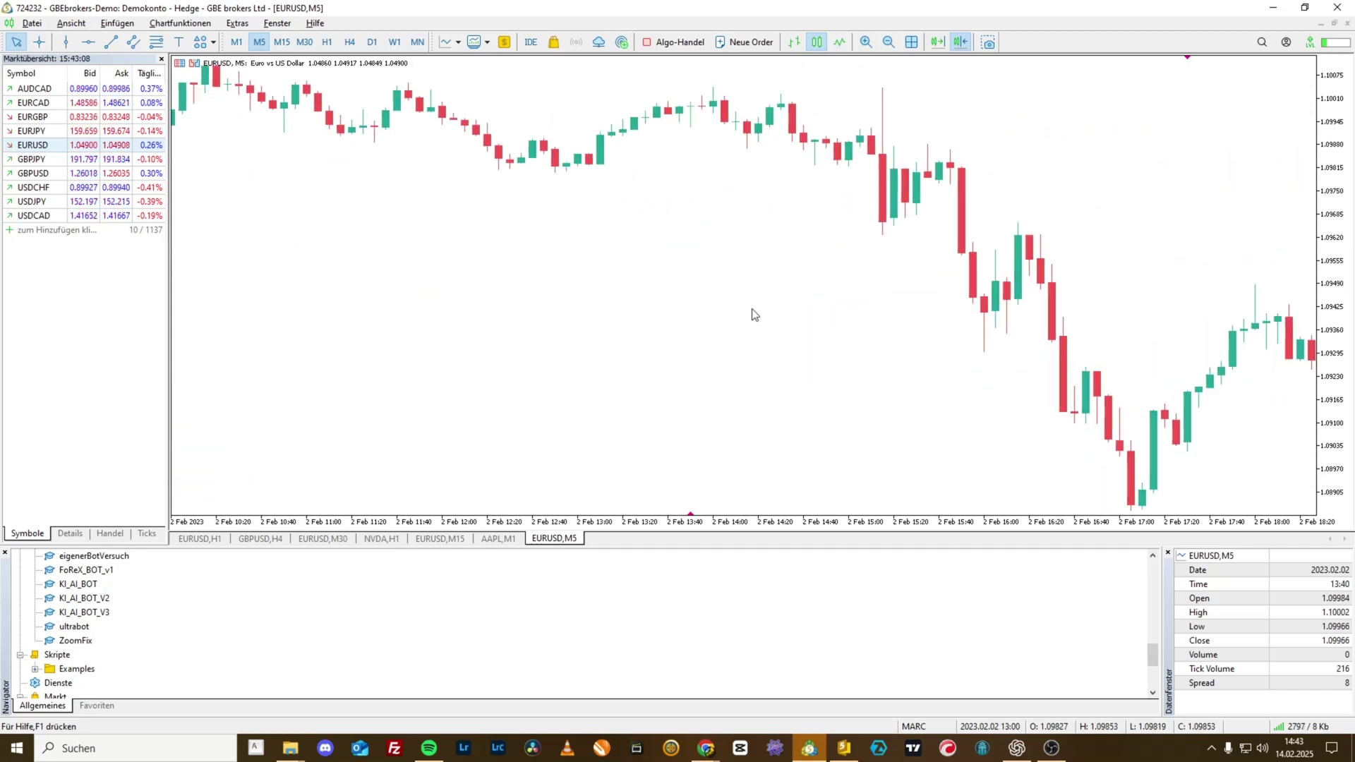
scroll(1002, 226, "up", 15)
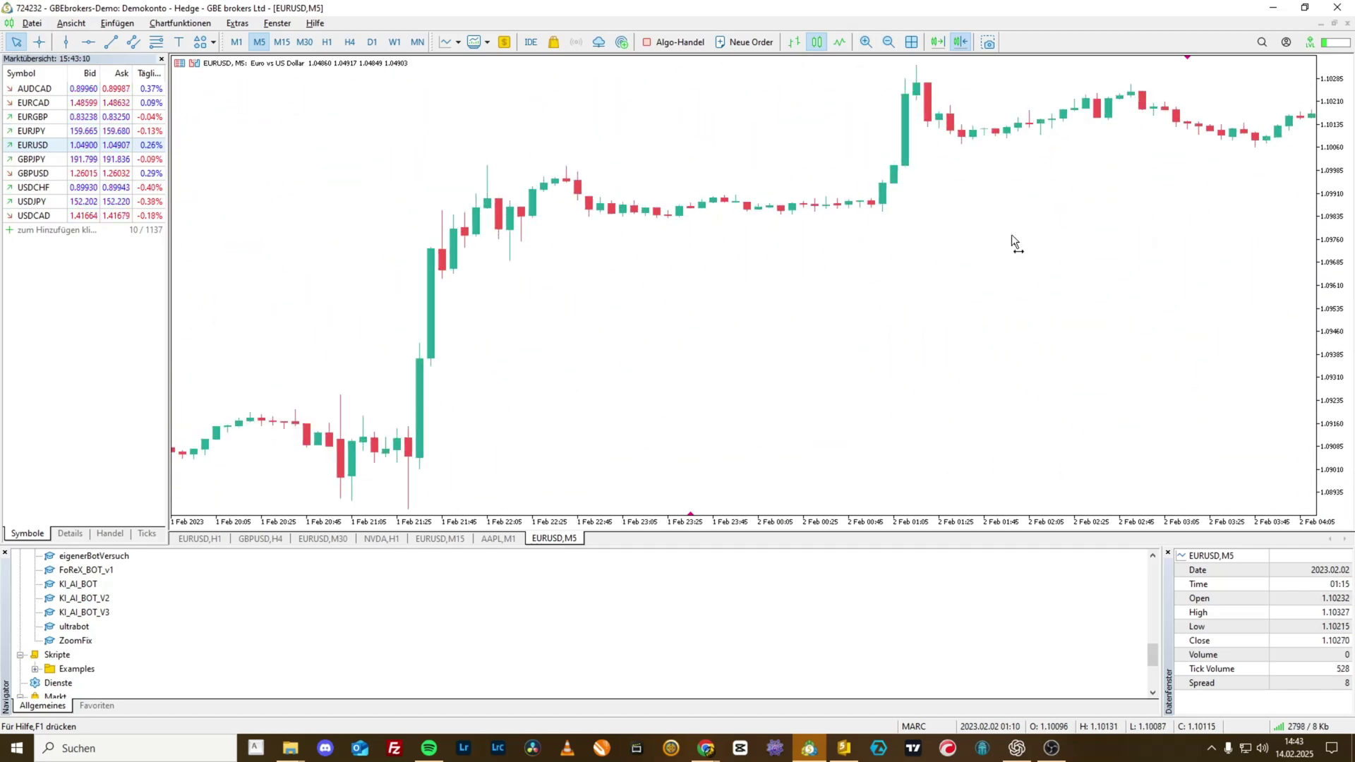
scroll(574, 231, "up", 6)
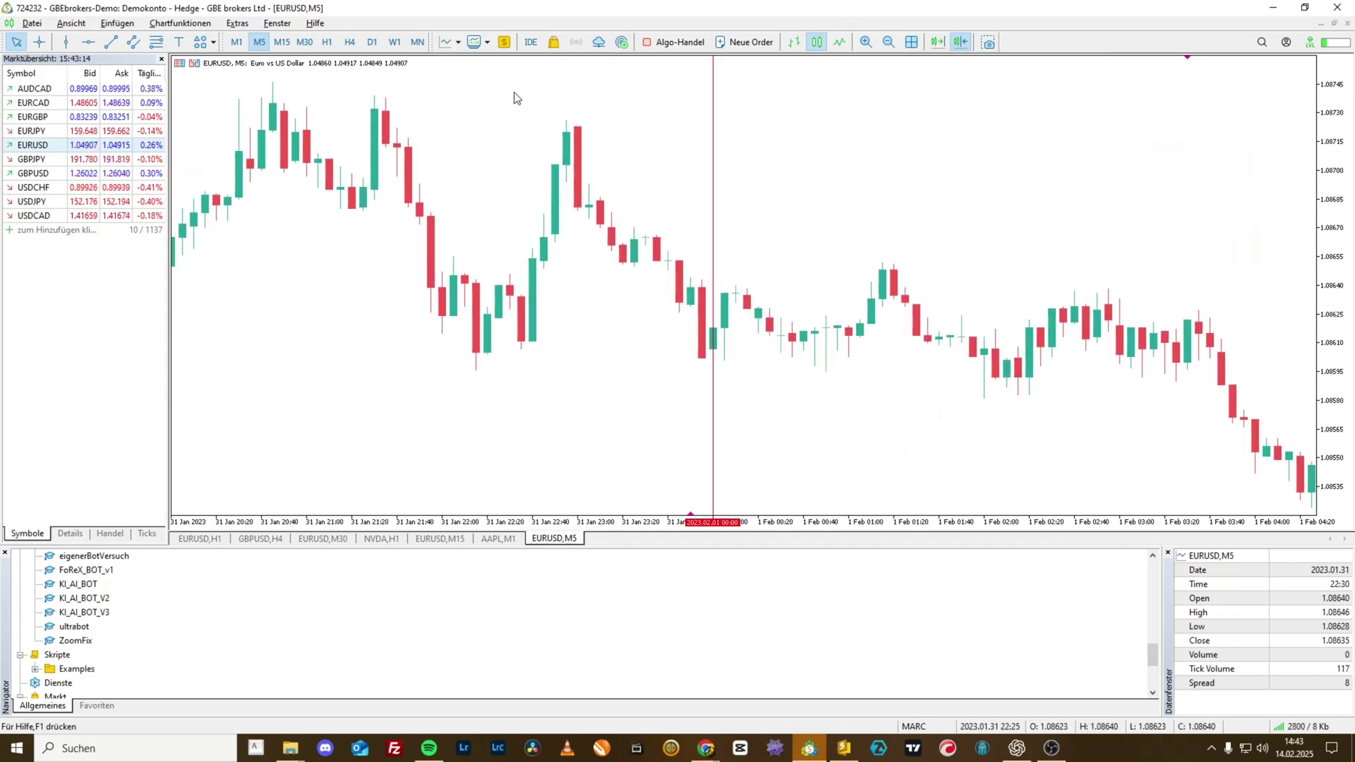
Check how the M5 chart holds the 2023.02.01 vertical line near the marker when zooming out
key("minus")
key("minus")
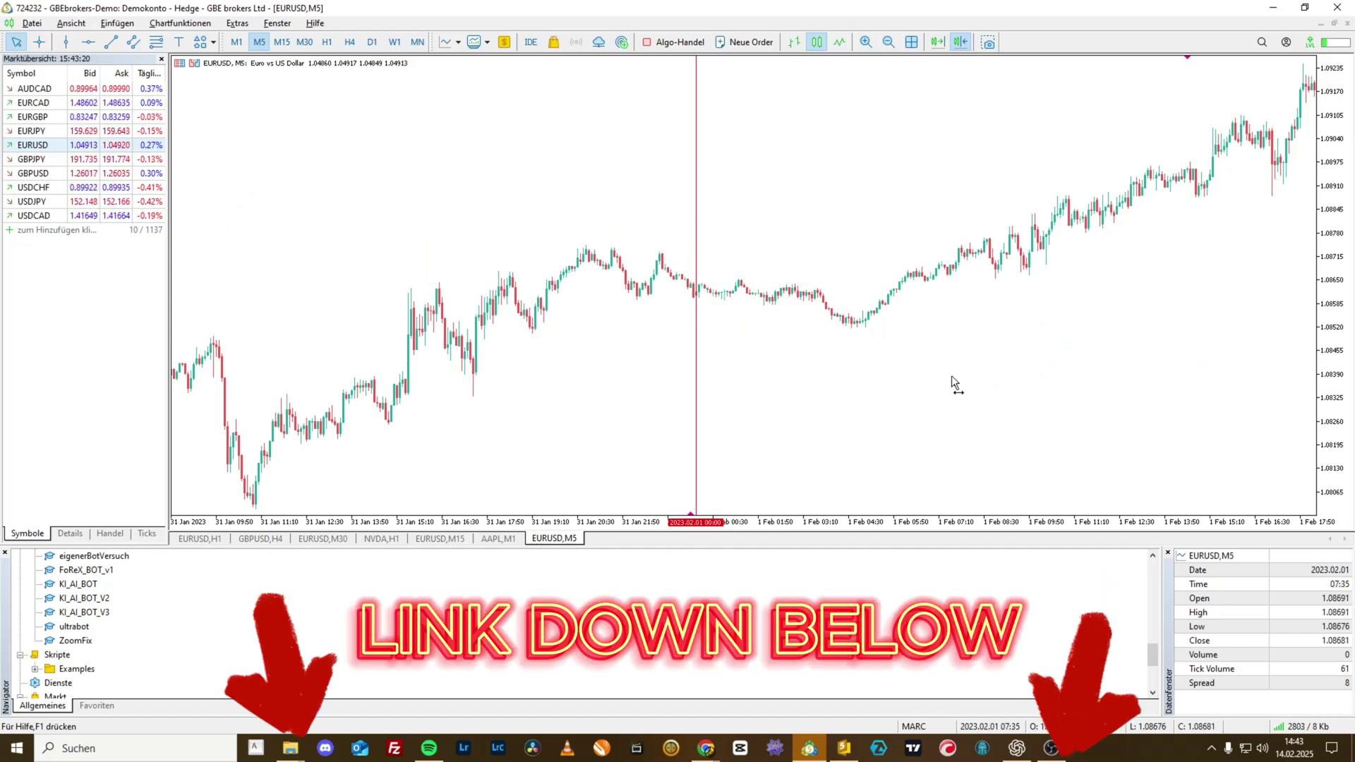
scroll(952, 375, "down", 1)
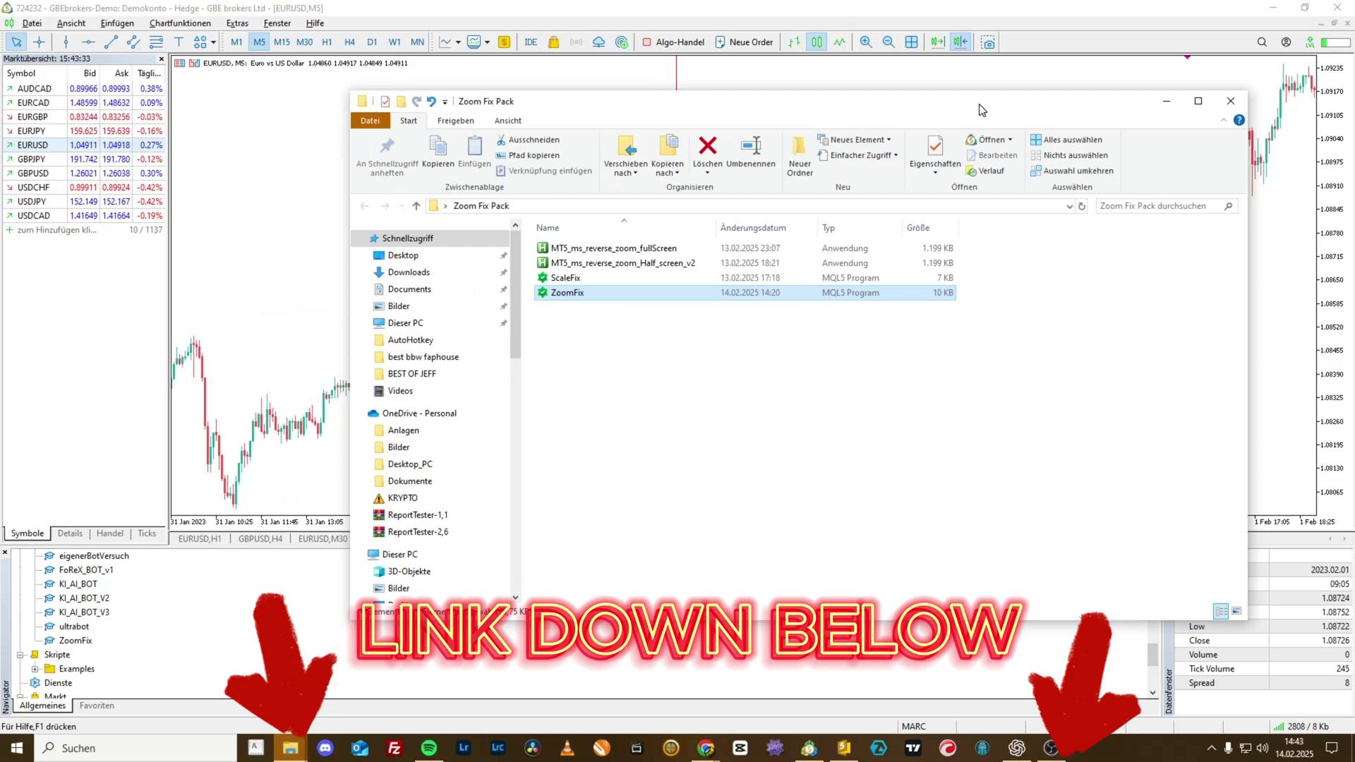
Move the Zoom Fix Pack folder window aside and shift the M5 chart's fixed-position marker slightly off centre
left_click_drag(742, 105, 1354, 128)
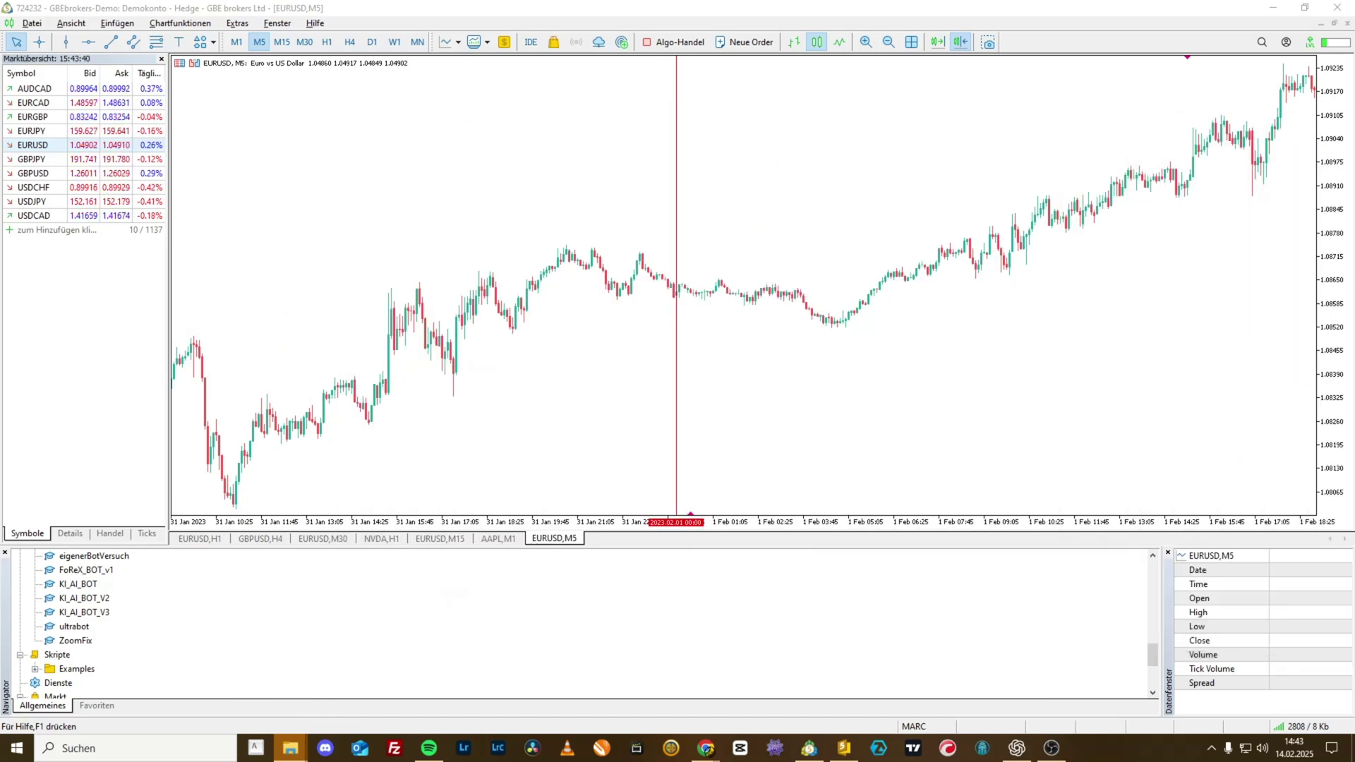
mouse_move(692, 518)
left_mouse_down()
mouse_move(735, 519)
mouse_move(691, 519)
left_mouse_up()
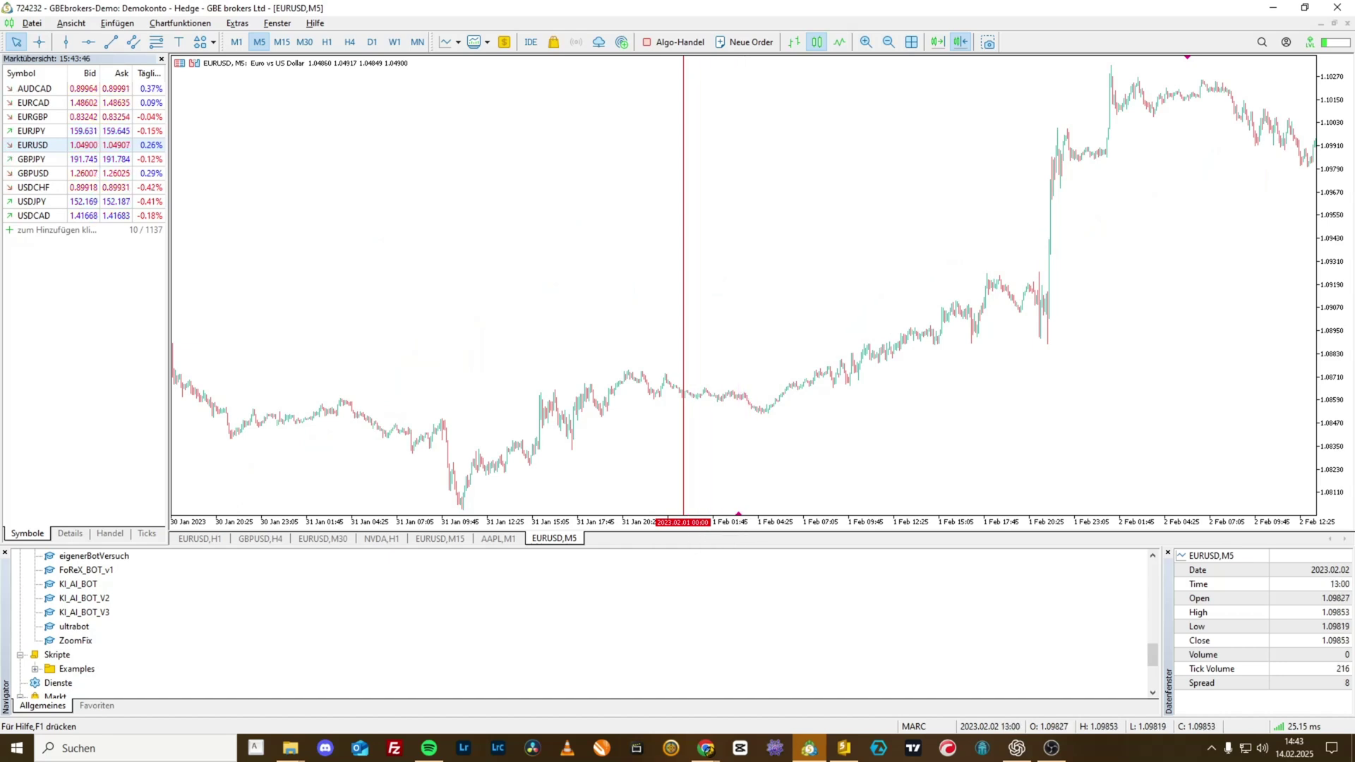
Install ScaleFix from the Zoom Fix Pack folder, overwriting the existing file, and add it to the M5 chart with inputs 20.0 and 45.5
left_click_drag(1354, 131, 798, 128)
left_click_drag(564, 302, 613, 310)
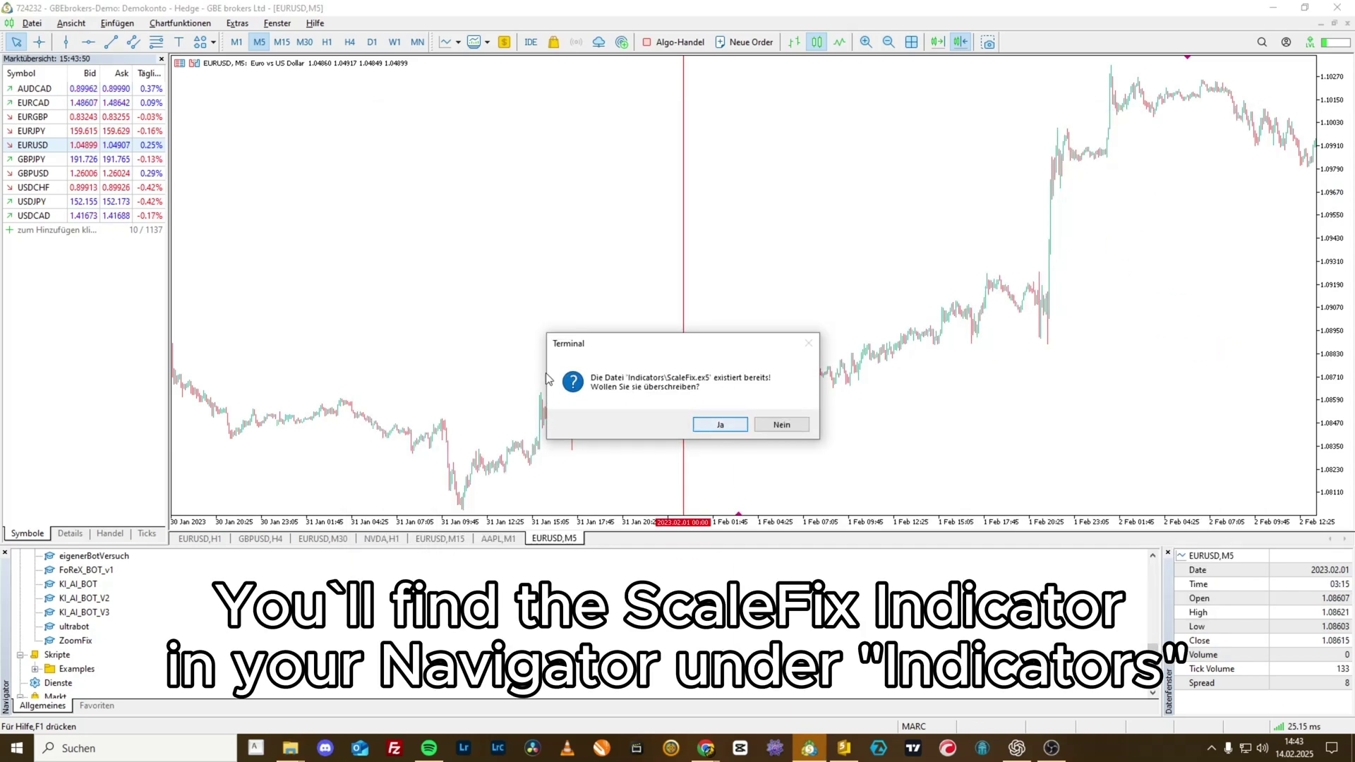
left_click(716, 424)
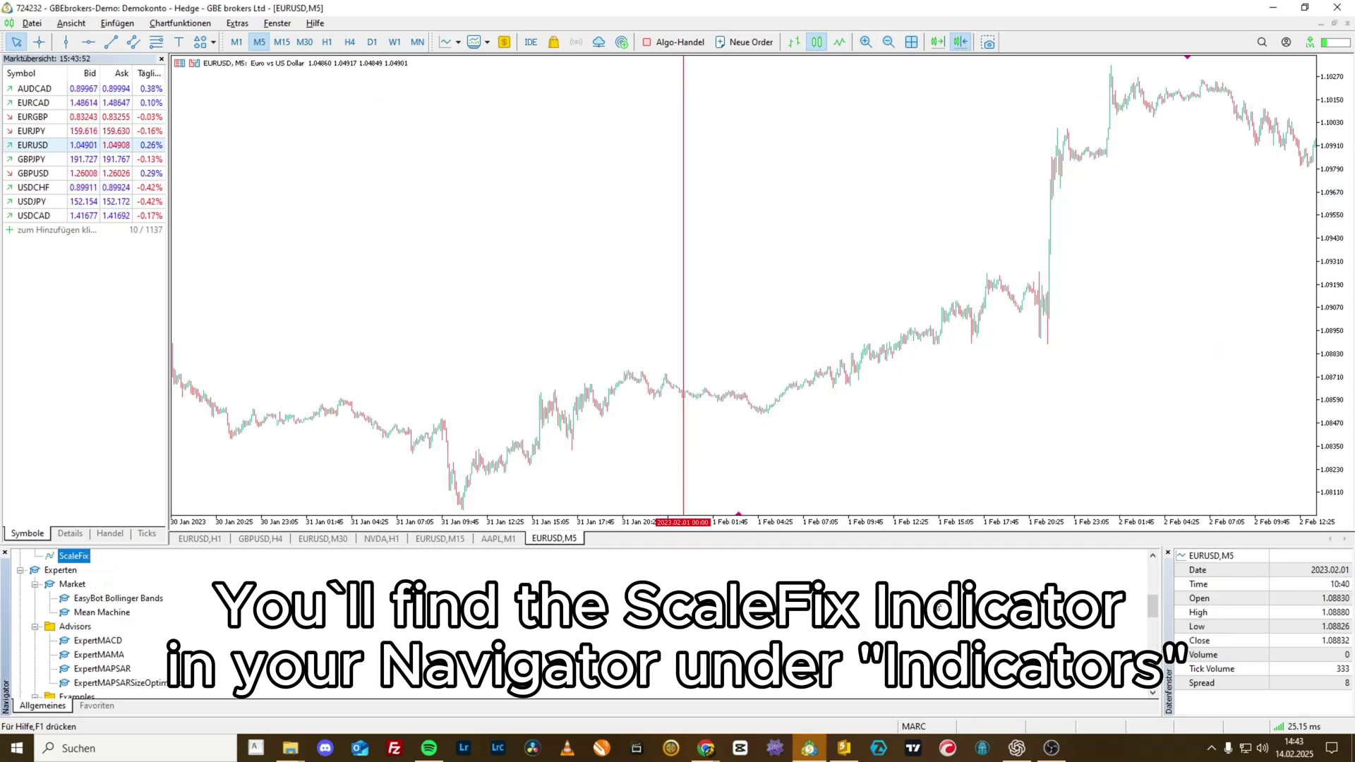
double_click(75, 557)
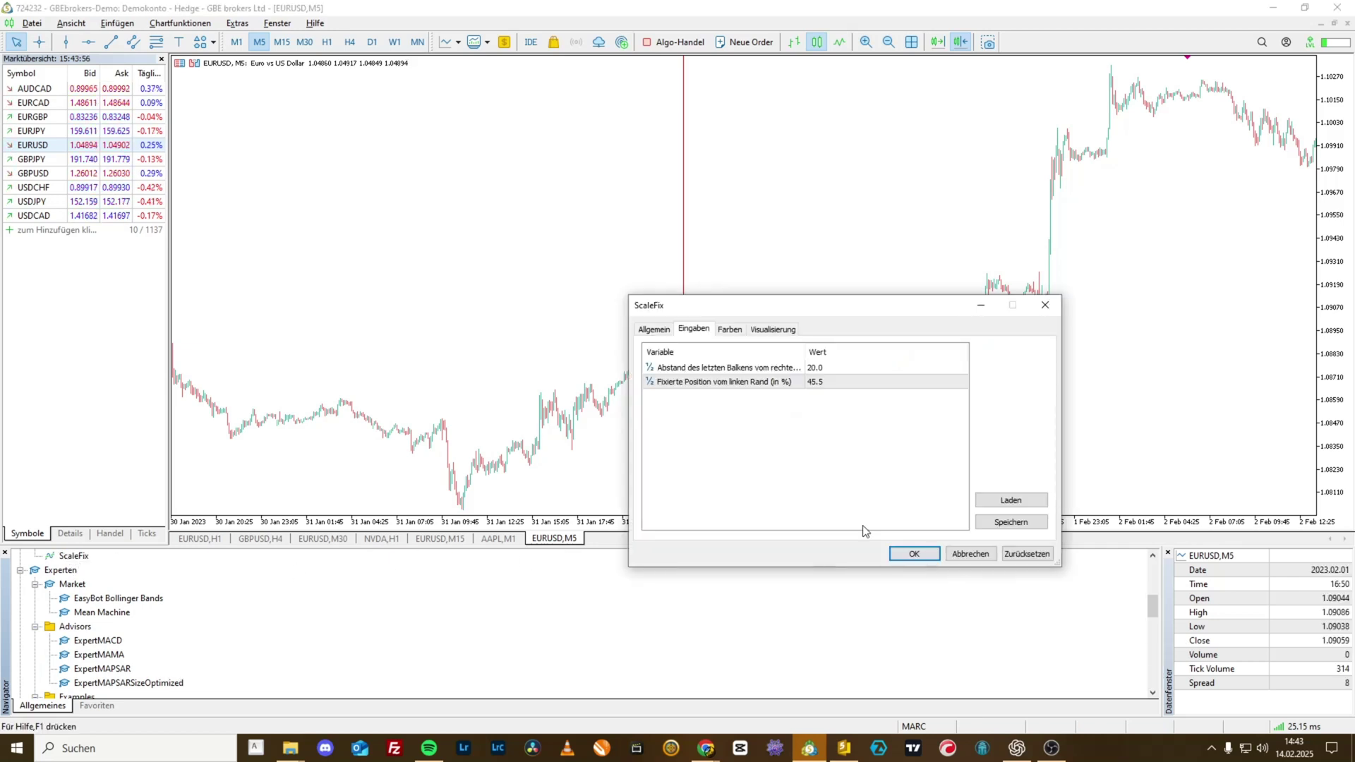
left_click(913, 554)
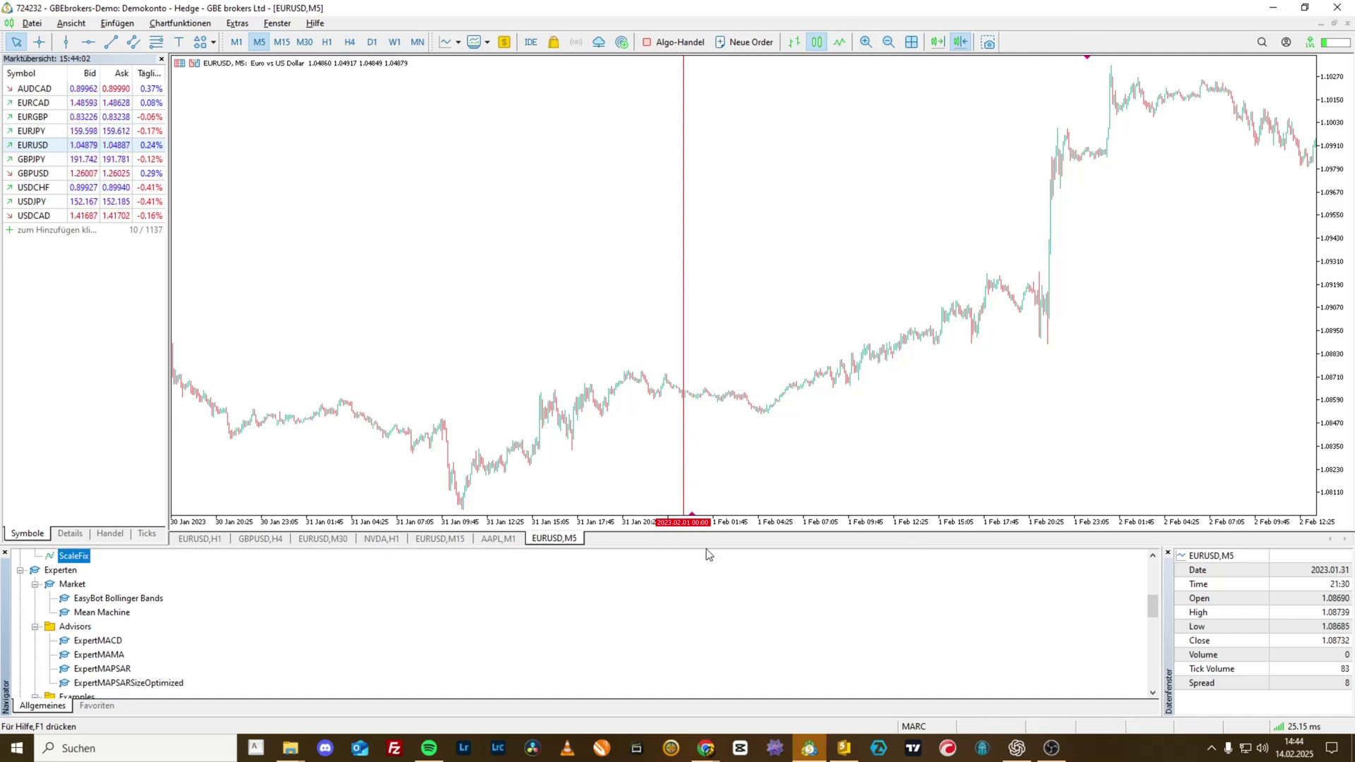
Align the 2023.02.01 vertical line with the fixed-position marker and check how the M5 chart zooms in and out around it
key("plus")
key("plus")
key("plus")
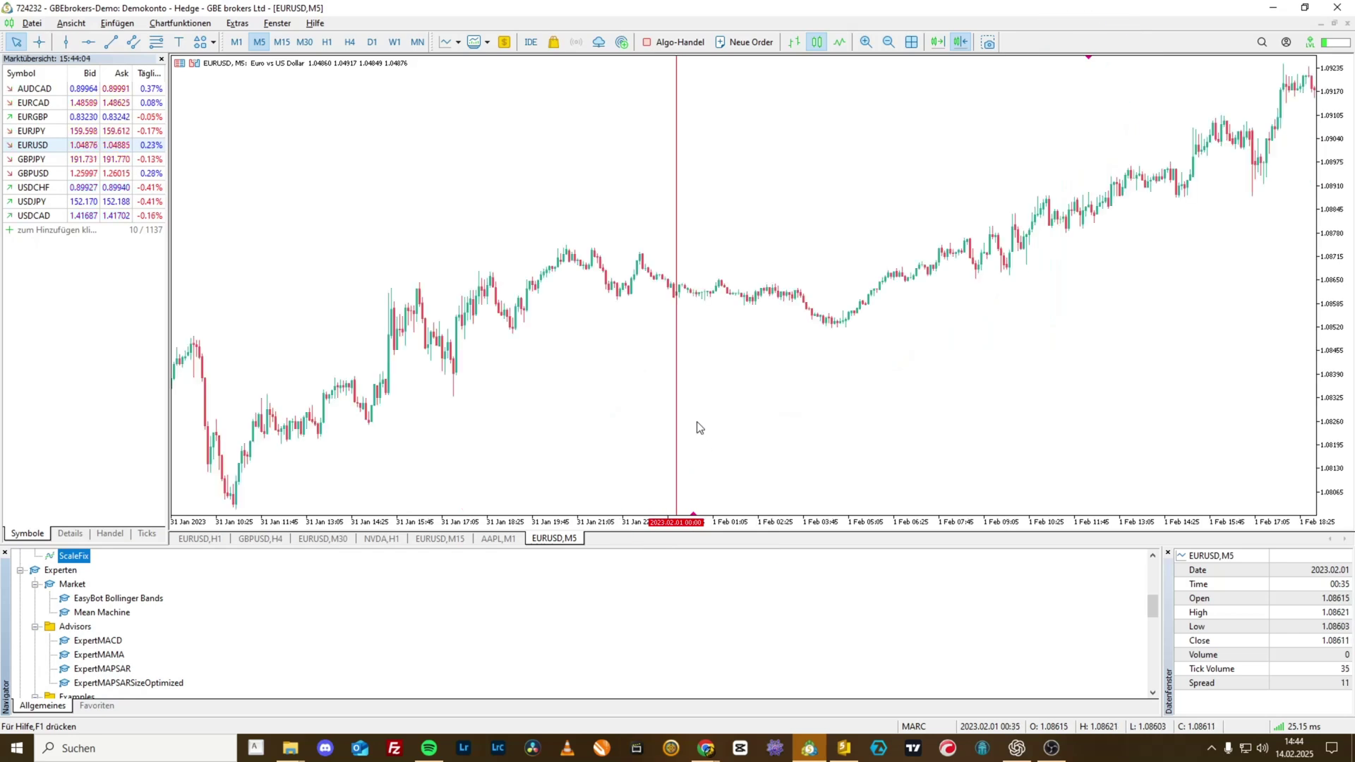
left_click_drag(582, 432, 706, 432)
scroll(706, 432, "up", 2)
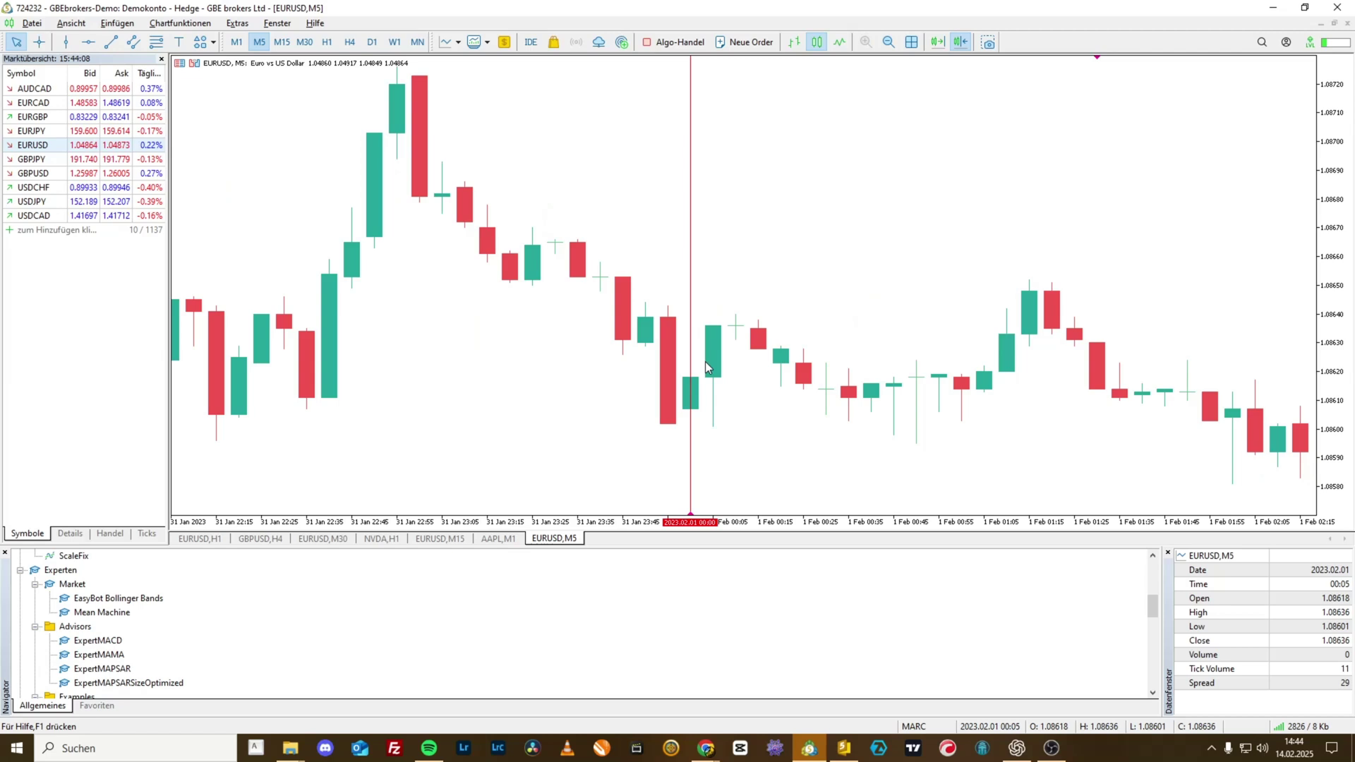
scroll(705, 361, "down", 4)
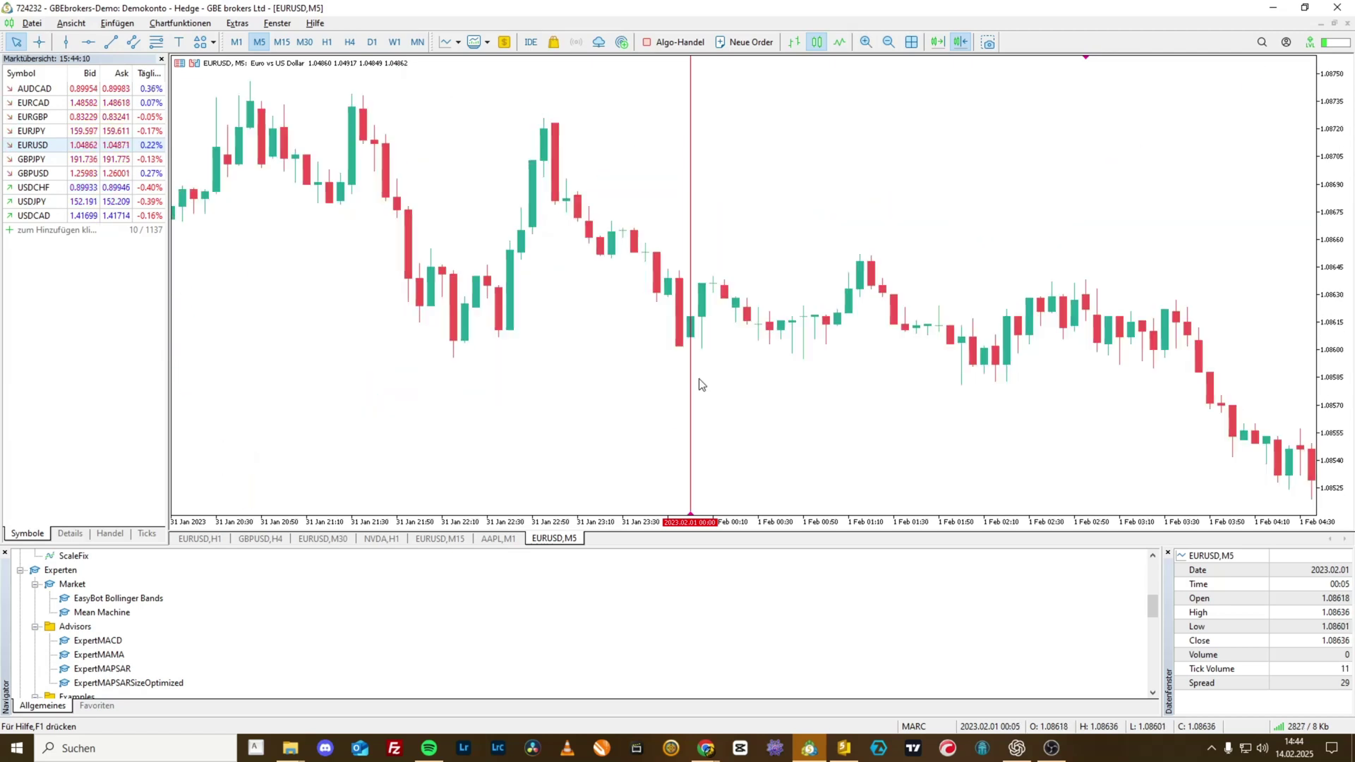
scroll(701, 385, "up", 1)
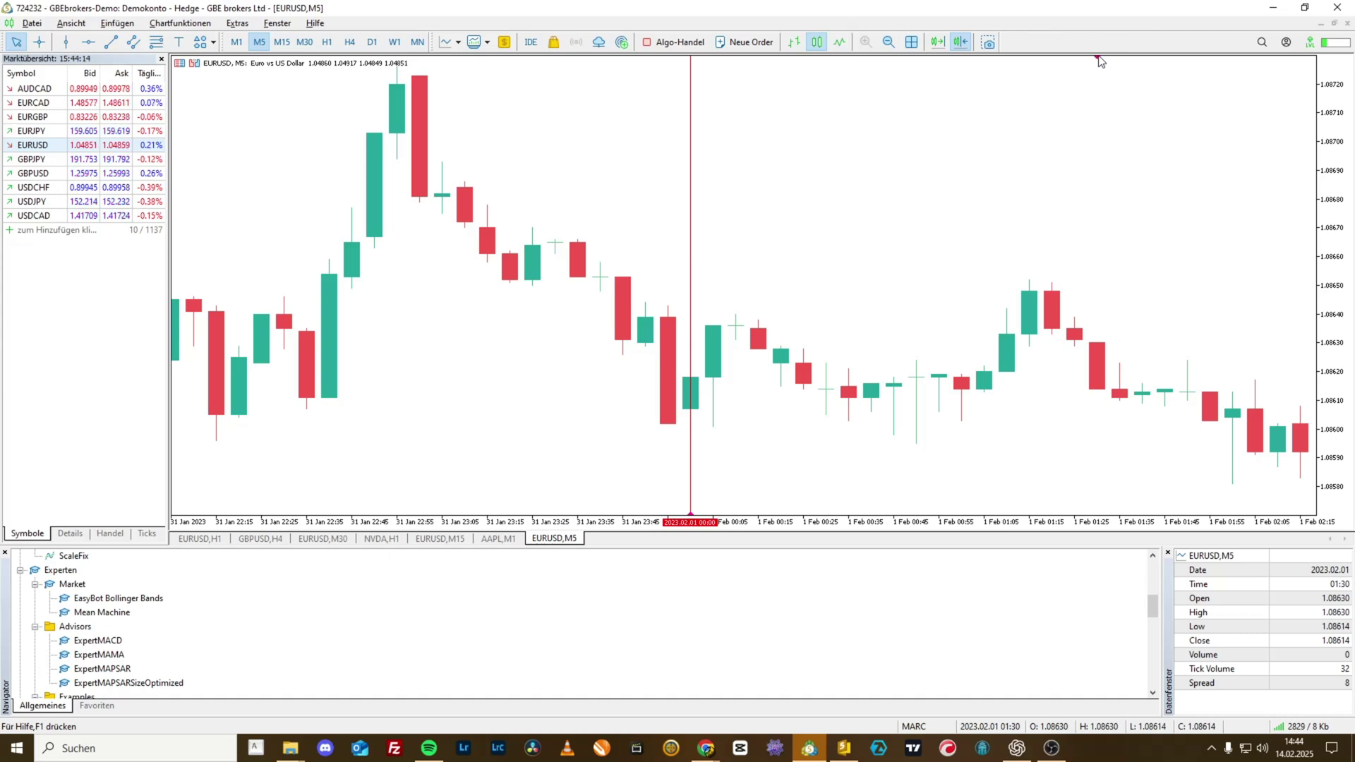
Show the latest M5 candles and set ScaleFix's distance of the last bar from the chart's right edge to 40
key("End")
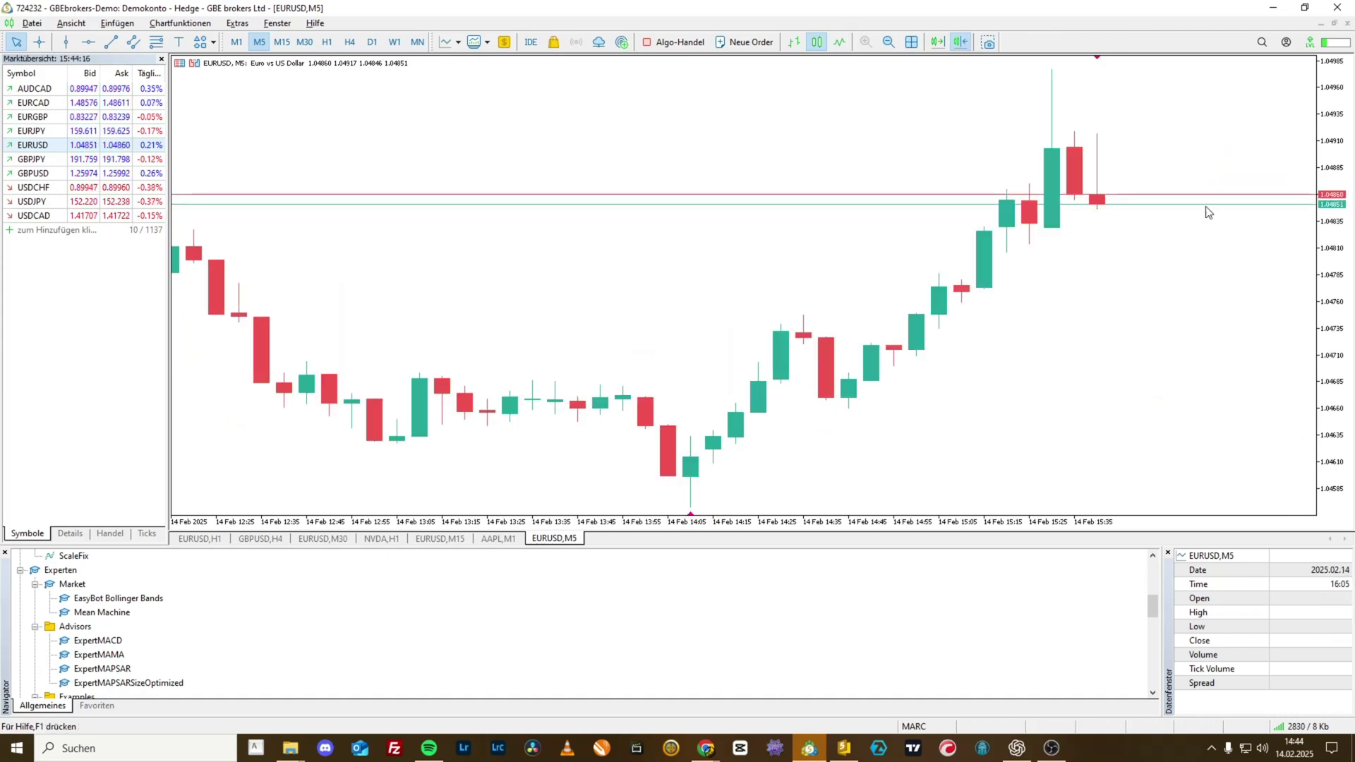
mouse_move(1017, 62)
left_mouse_down()
mouse_move(1098, 62)
mouse_move(861, 58)
left_mouse_up()
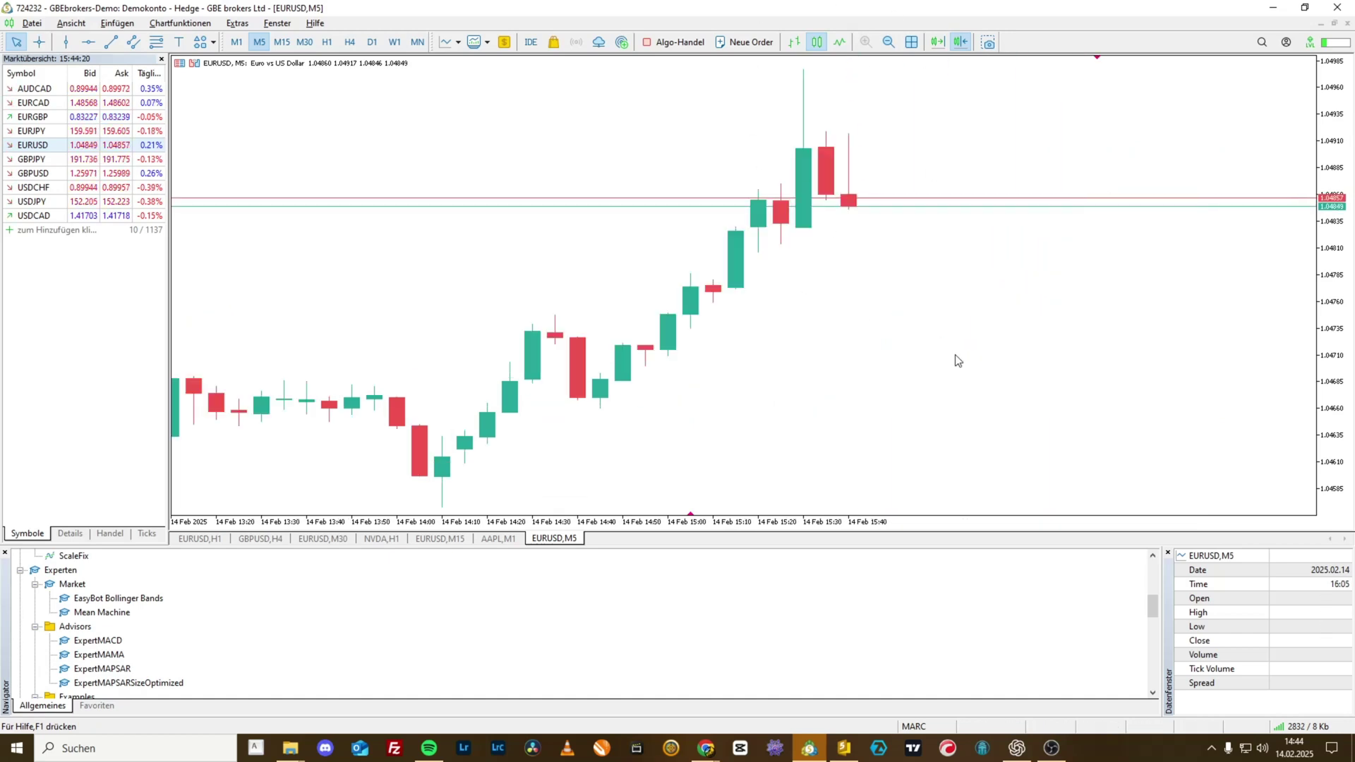
right_click(870, 266)
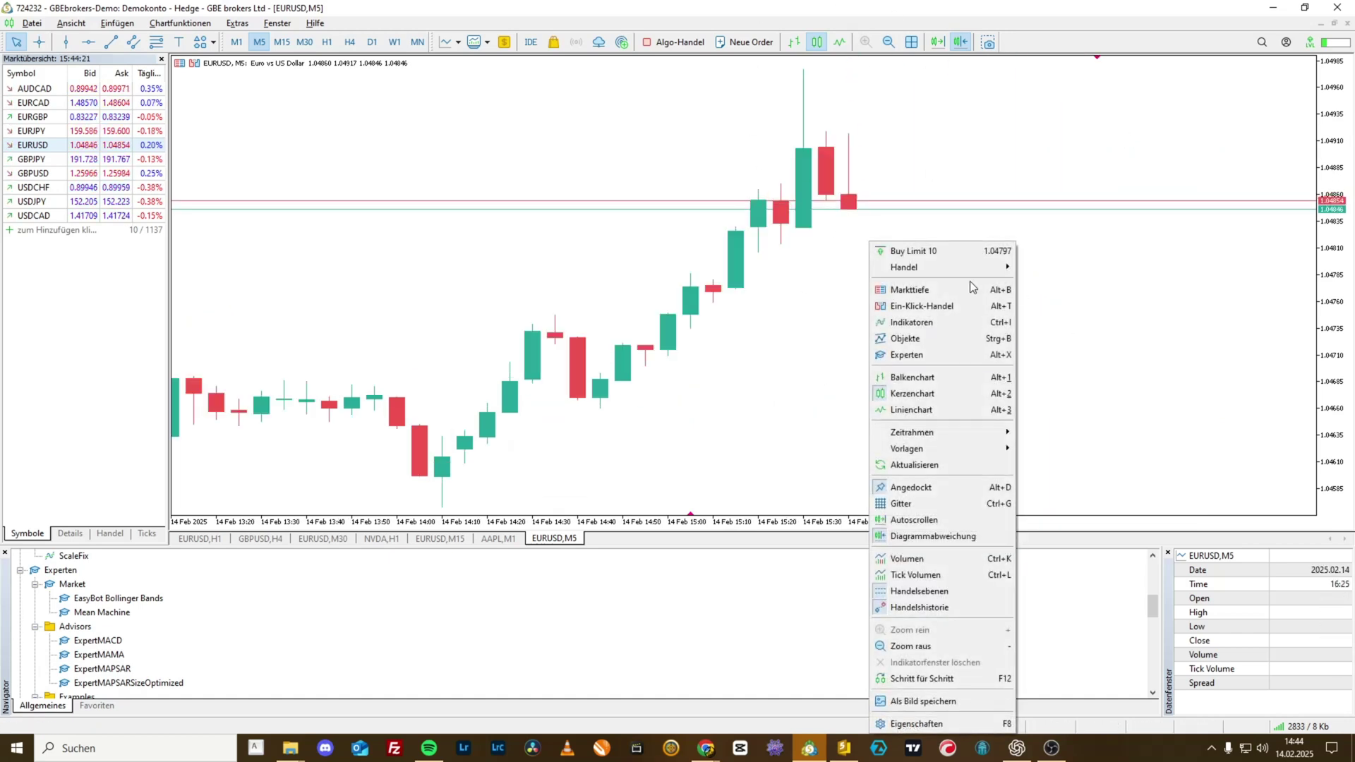
left_click(923, 323)
double_click(599, 306)
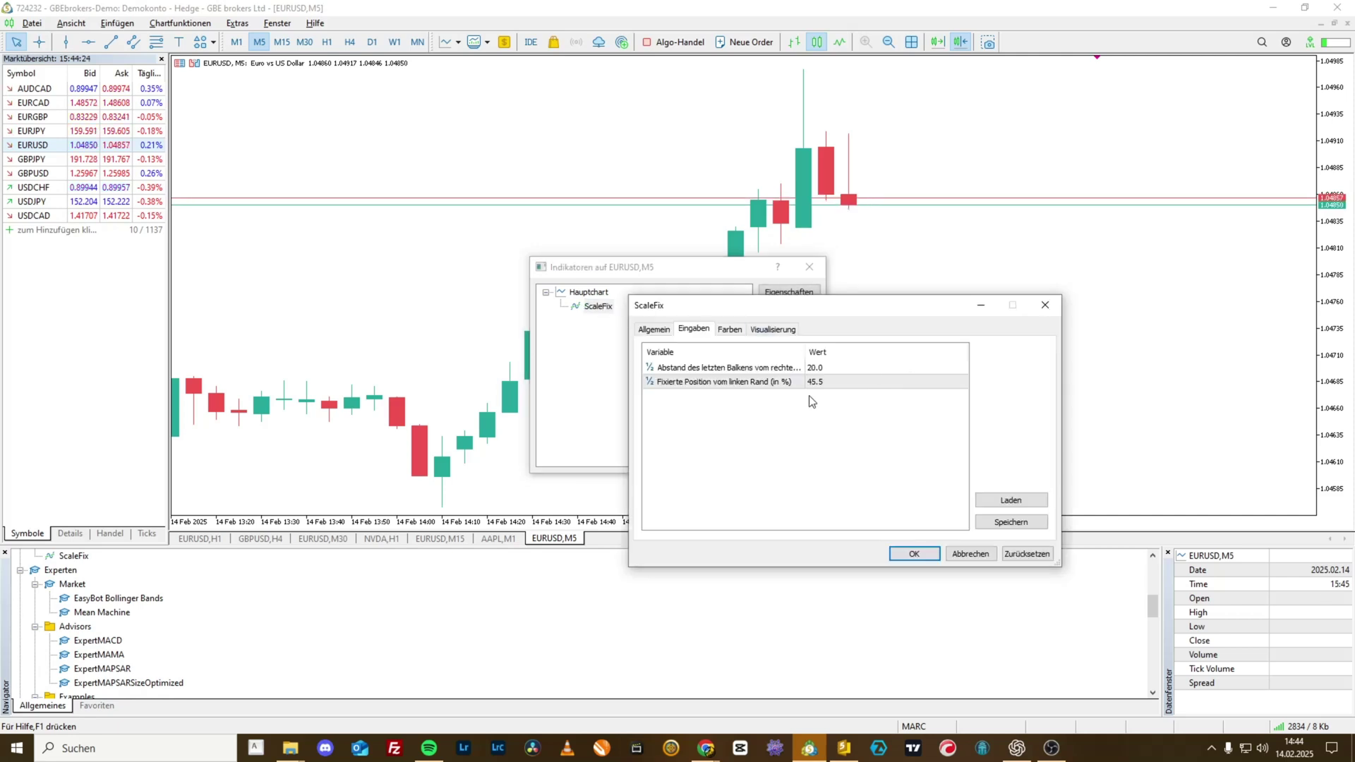
double_click(816, 372)
type("40")
key("Return")
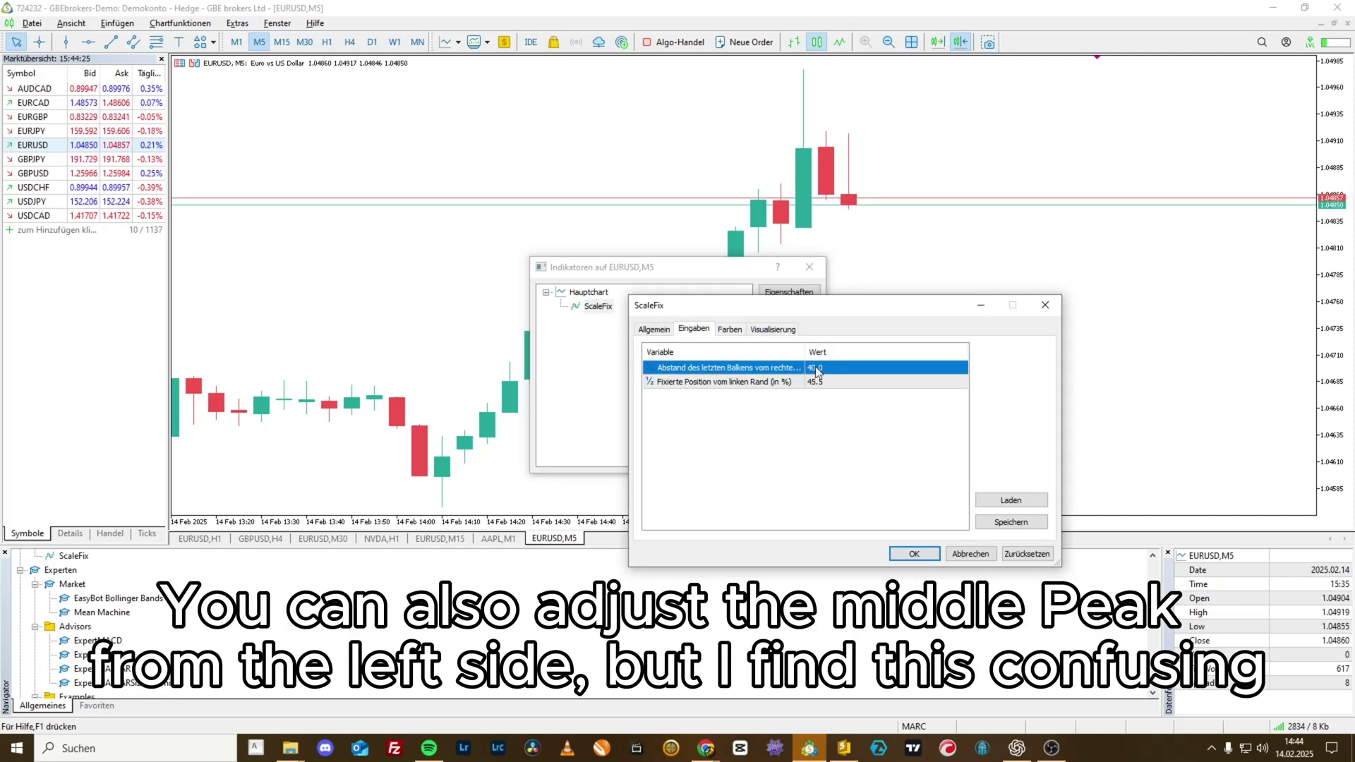
left_click(922, 555)
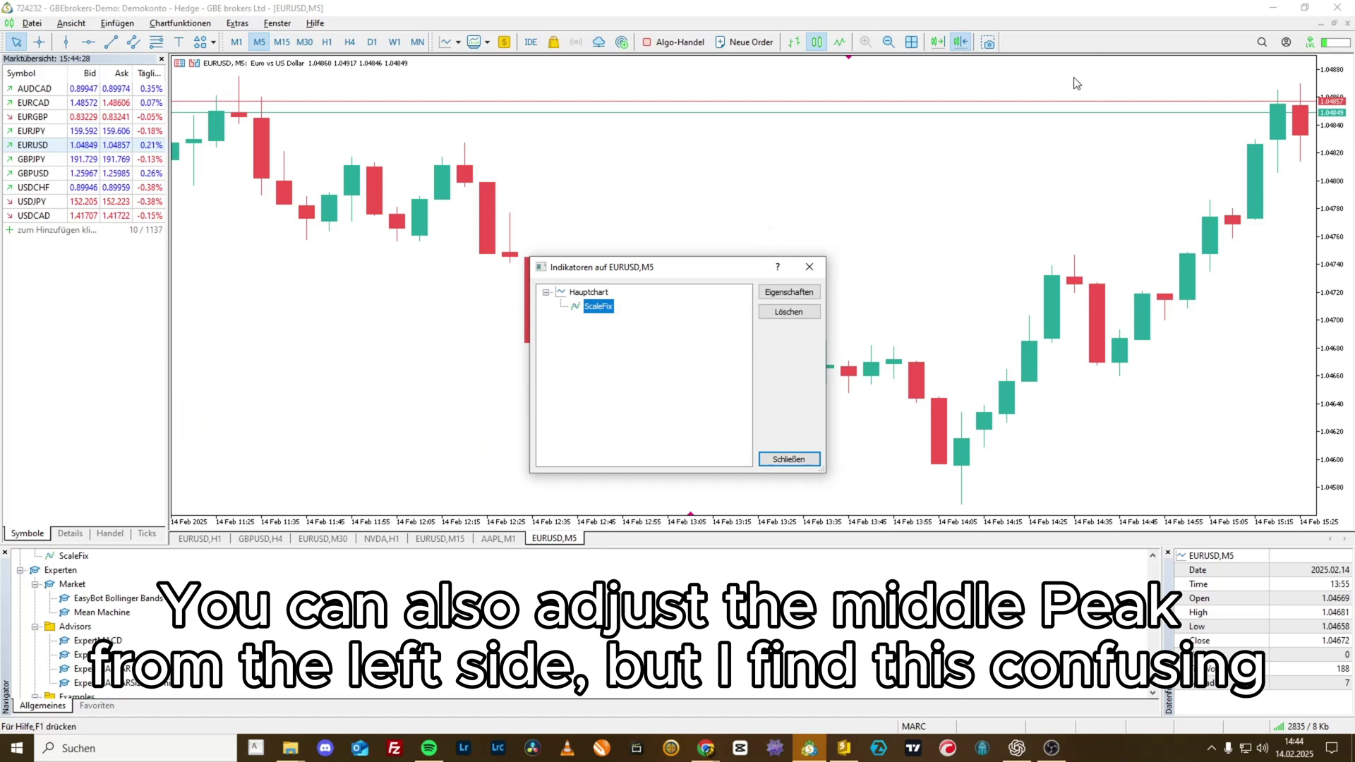
double_click(599, 306)
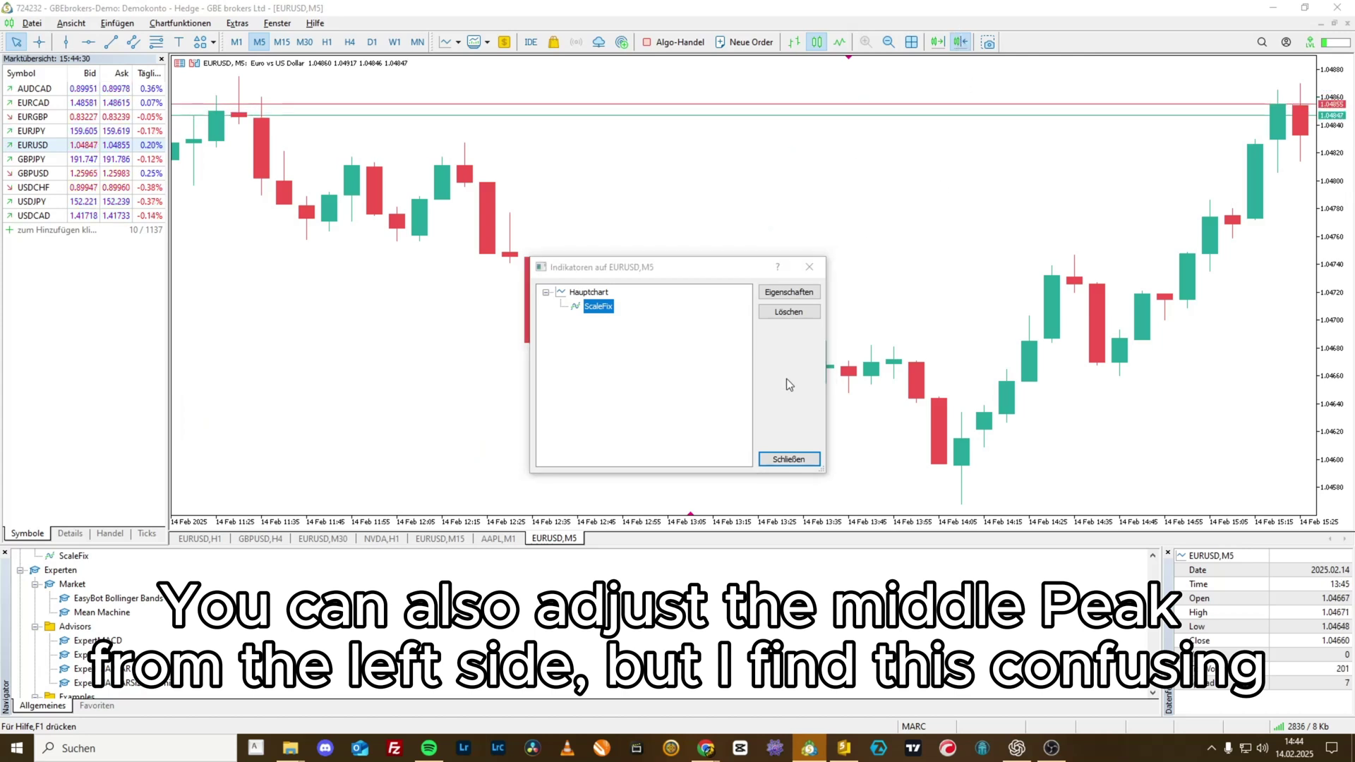
left_click(788, 459)
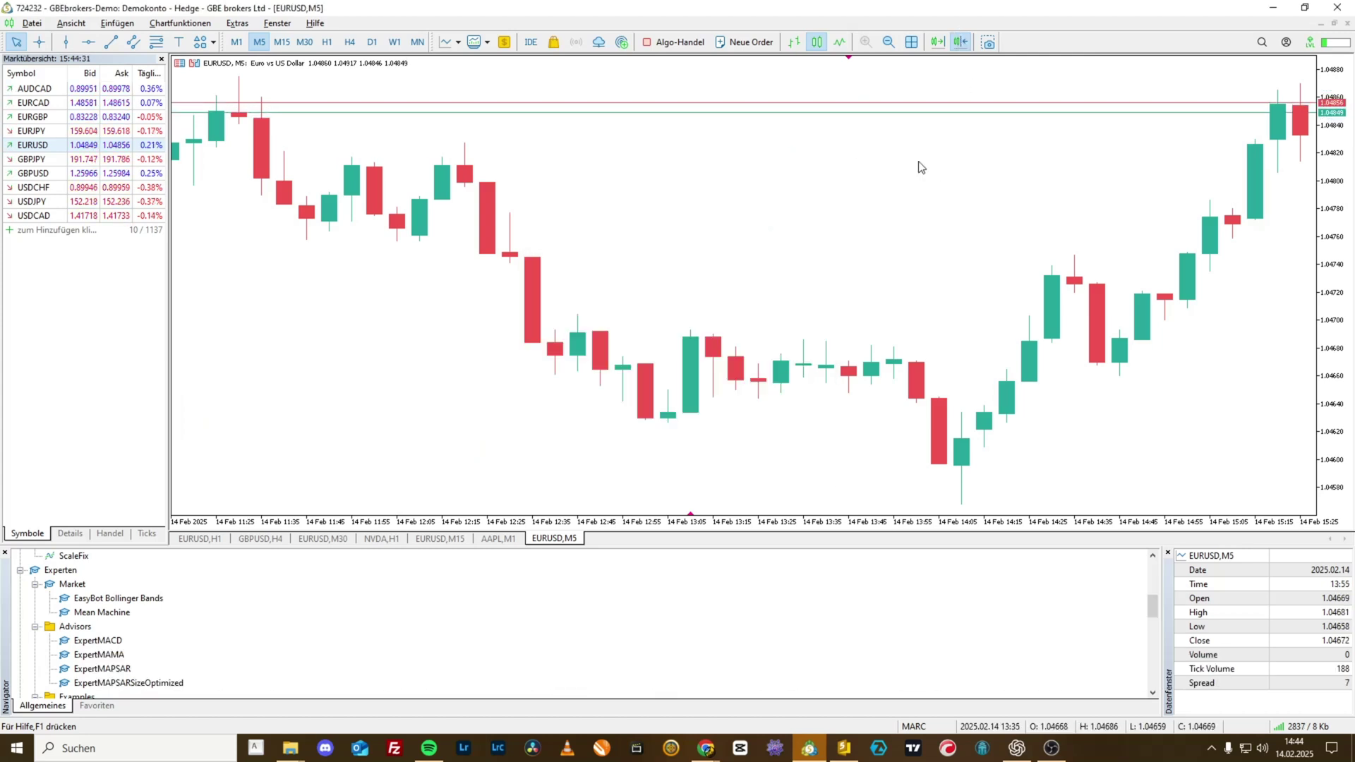
Reapply the chart shift on the M5 chart and try to move the fixed-position marker away from the centre
left_click(960, 45)
left_click(960, 46)
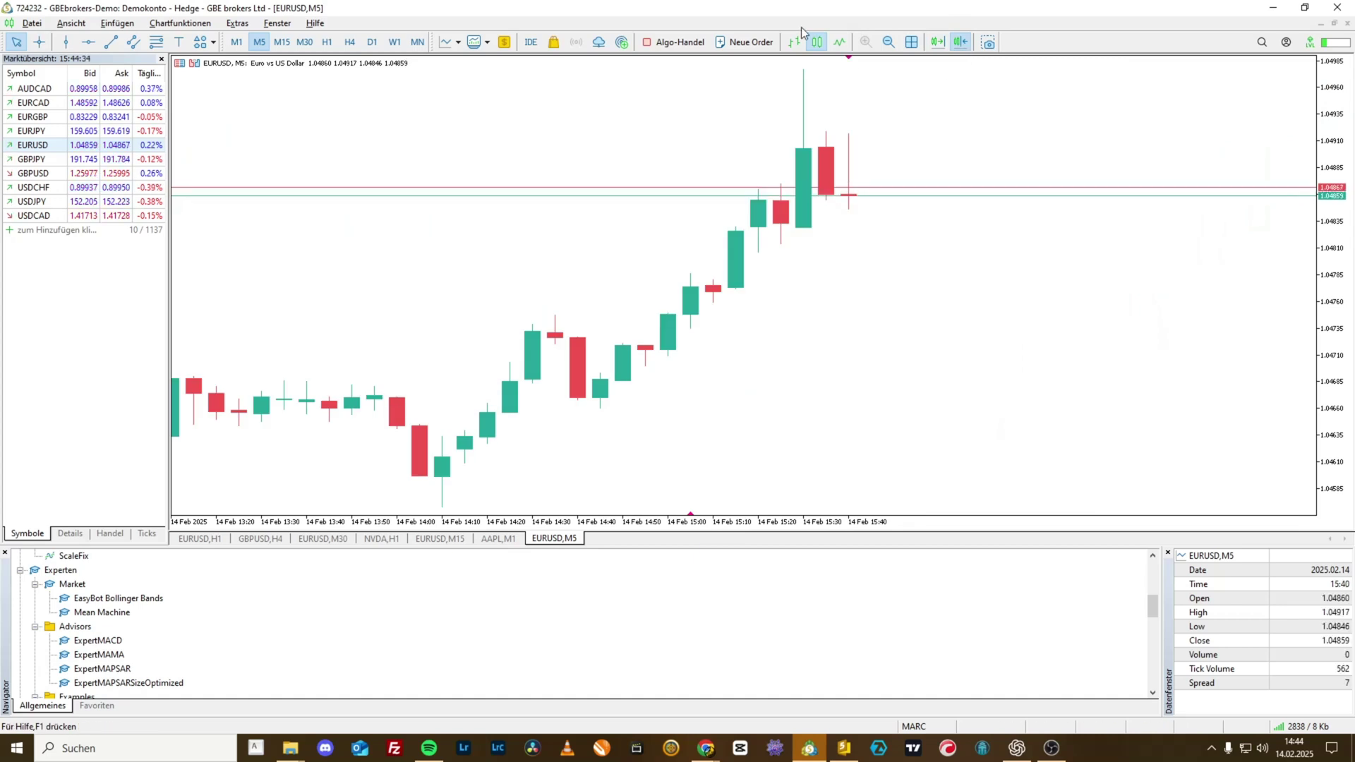
right_click(964, 111)
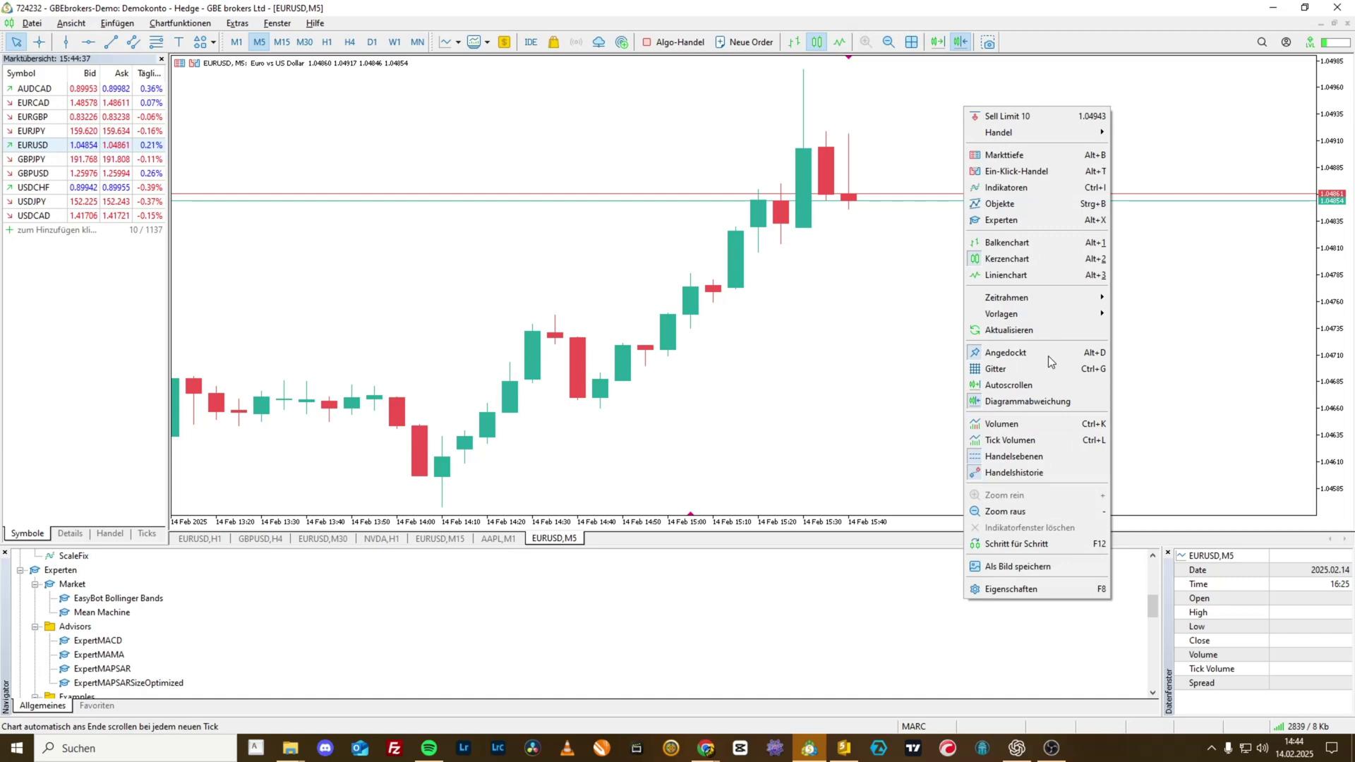
left_click(883, 463)
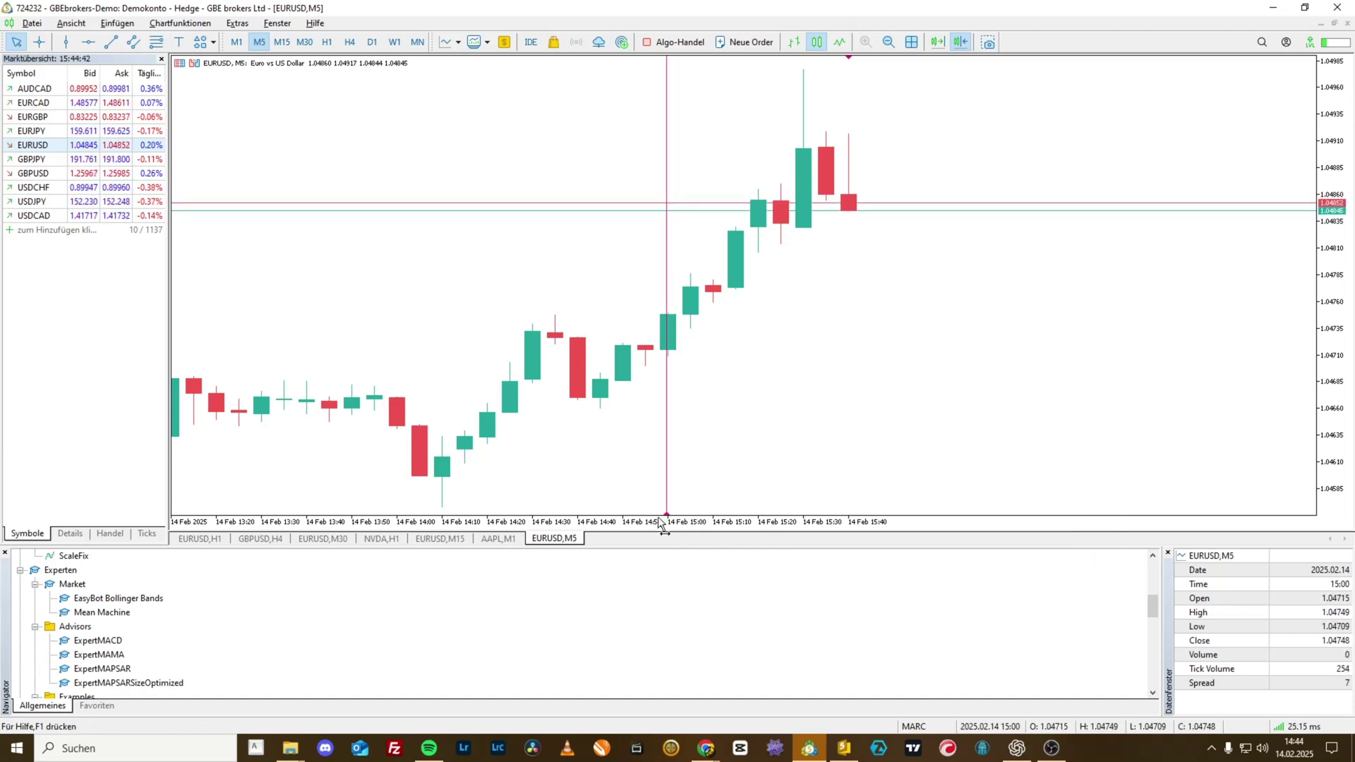
left_click_drag(659, 518, 381, 500)
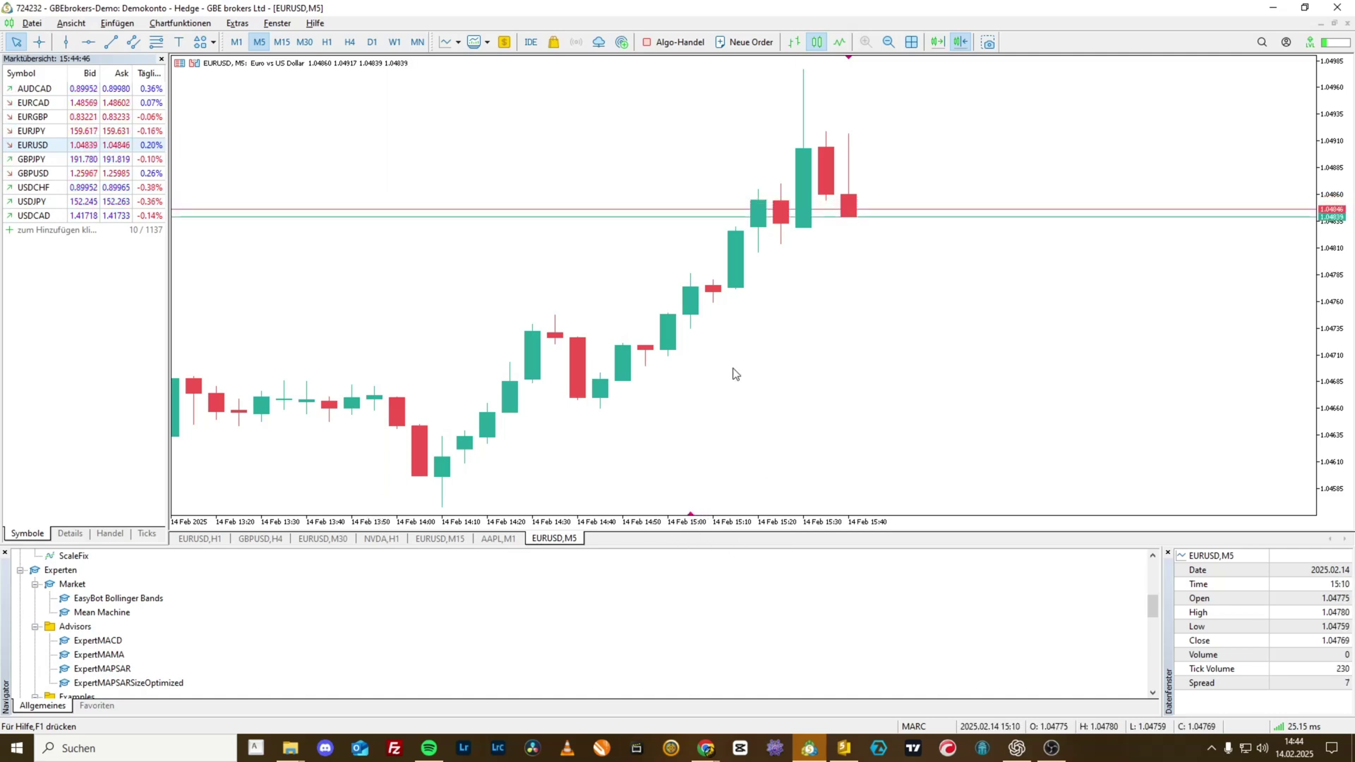
Remove the ScaleFix indicator from the EURUSD M5 chart
right_click(831, 276)
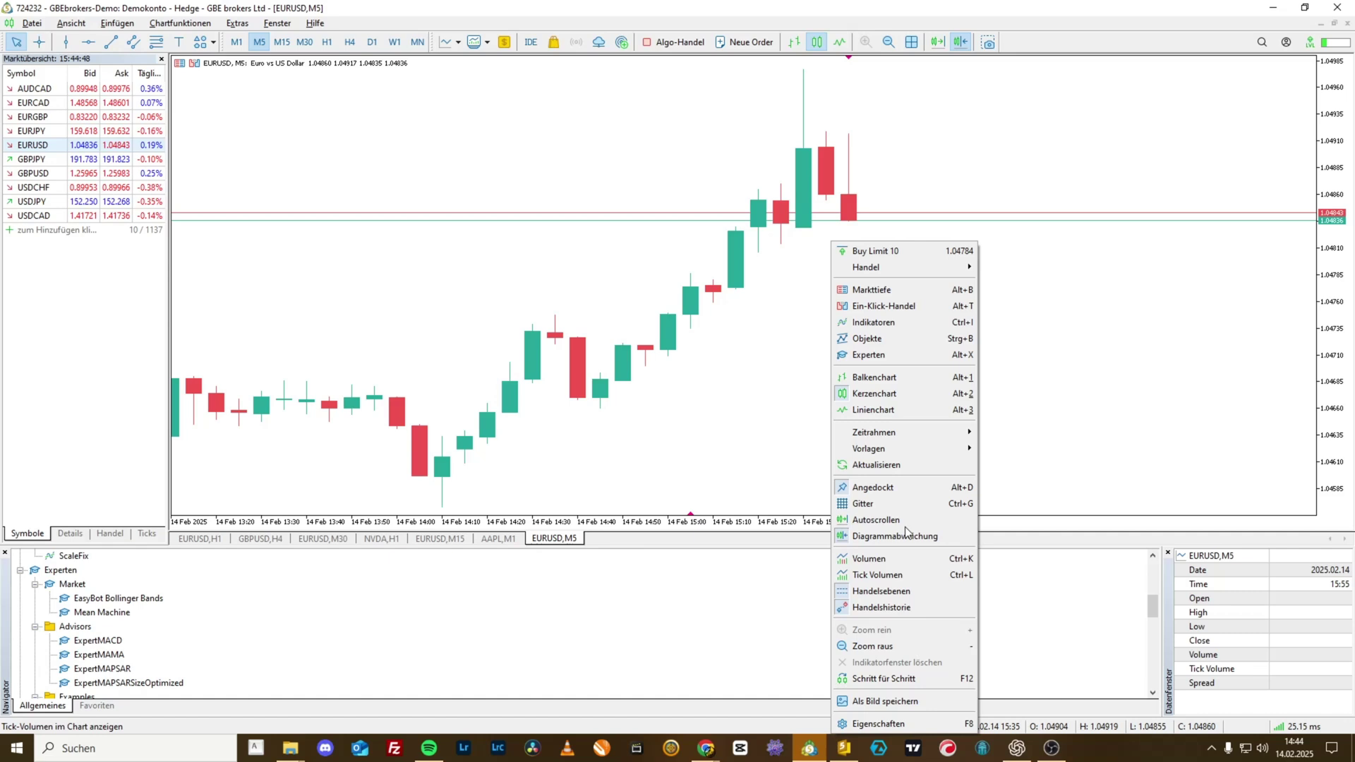
left_click(875, 322)
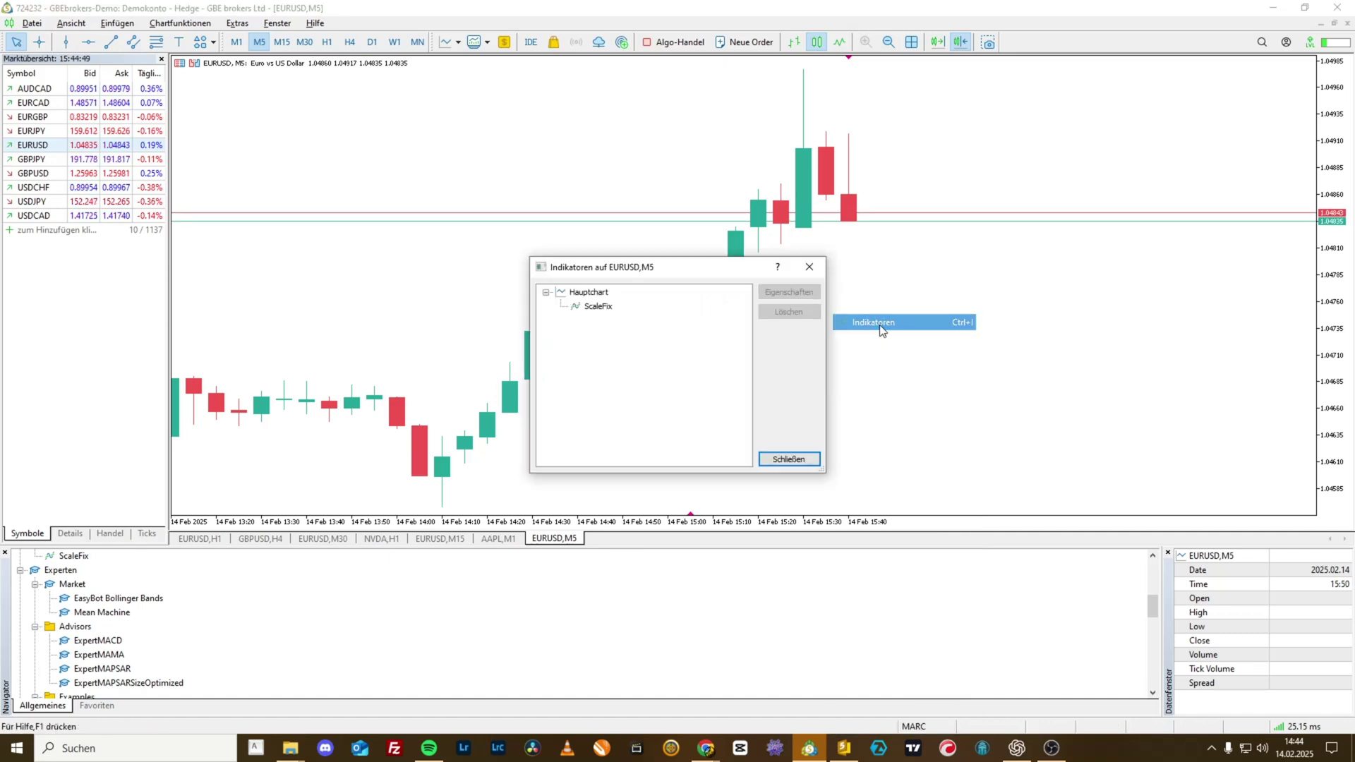
left_click(593, 306)
left_click(791, 313)
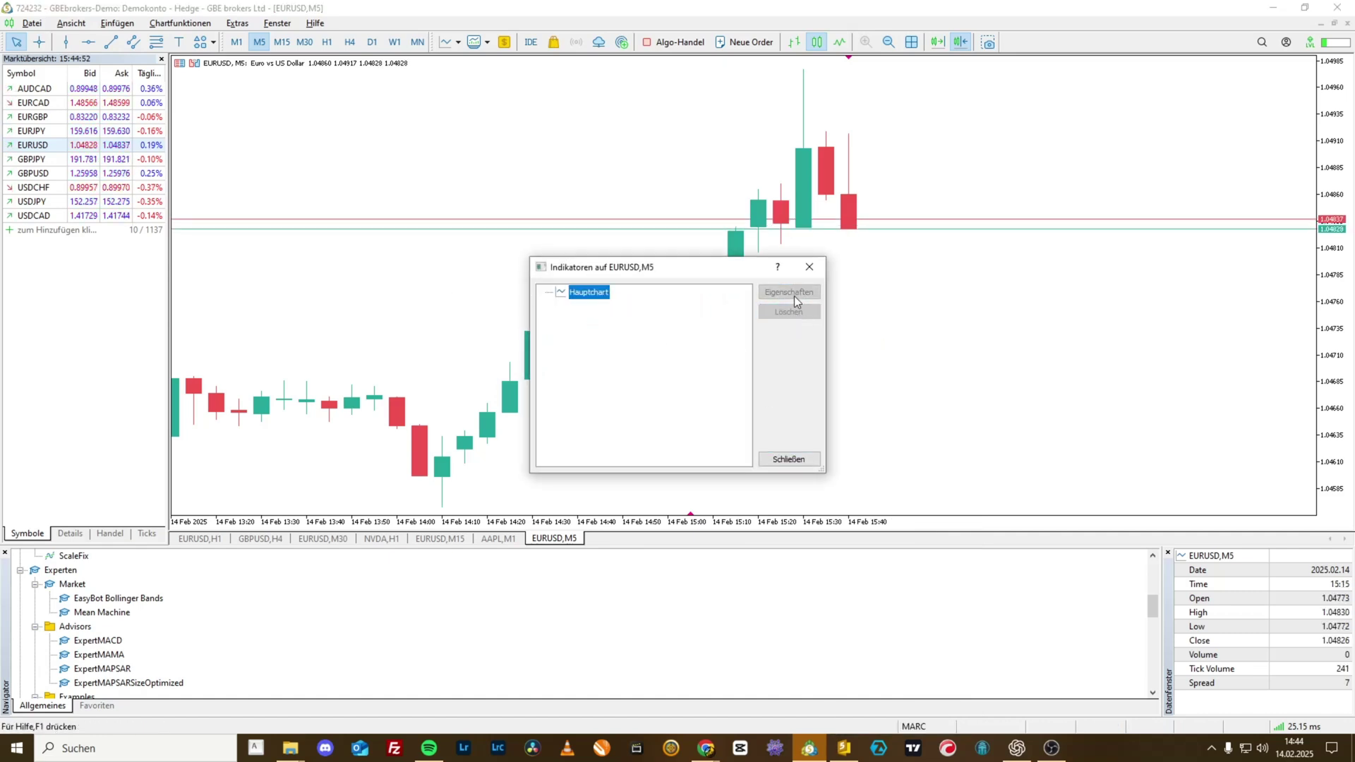
left_click(788, 458)
Test the fixed-position marker by moving it to the 14:10 candle, zooming out and in, and moving it back near the centre
mouse_move(690, 515)
left_mouse_down()
mouse_move(408, 517)
mouse_move(440, 519)
left_mouse_up()
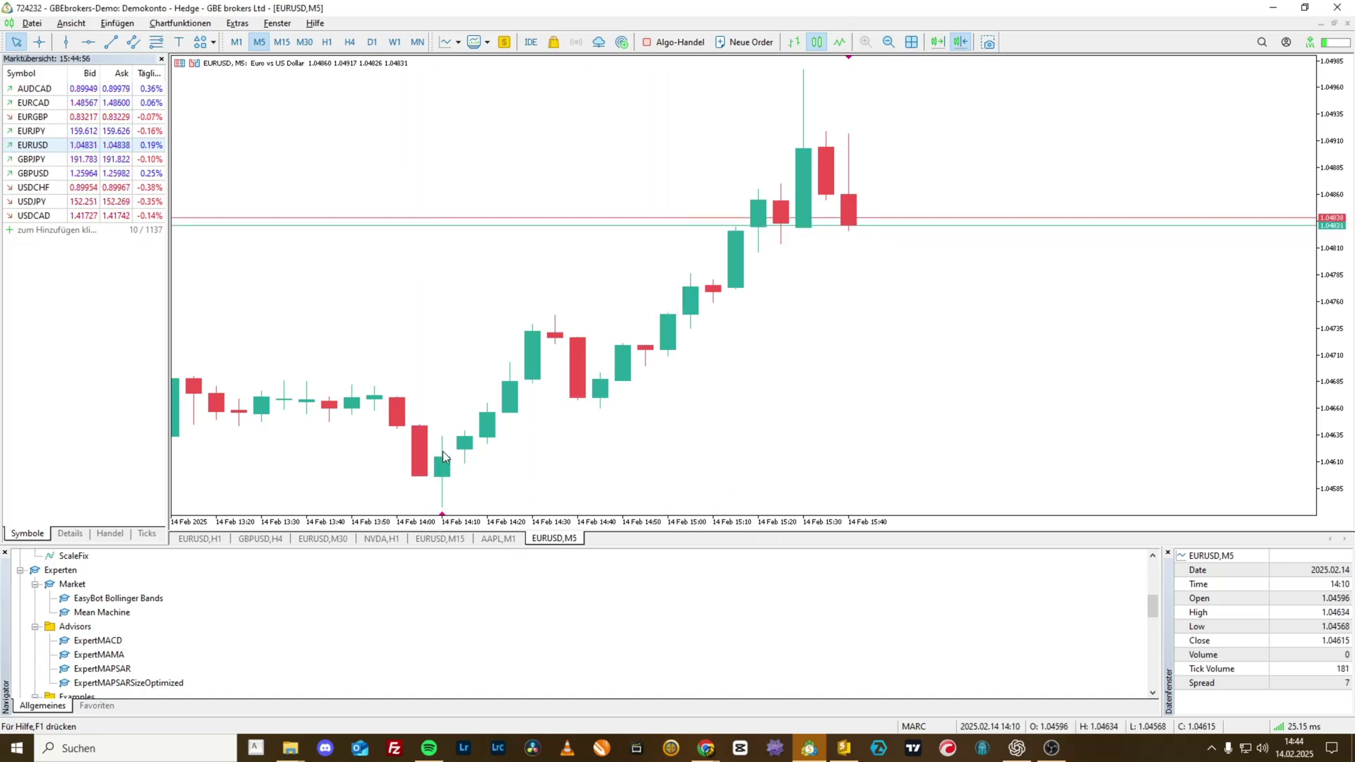
key("minus")
key("minus")
key("minus")
key("plus")
key("plus")
key("plus")
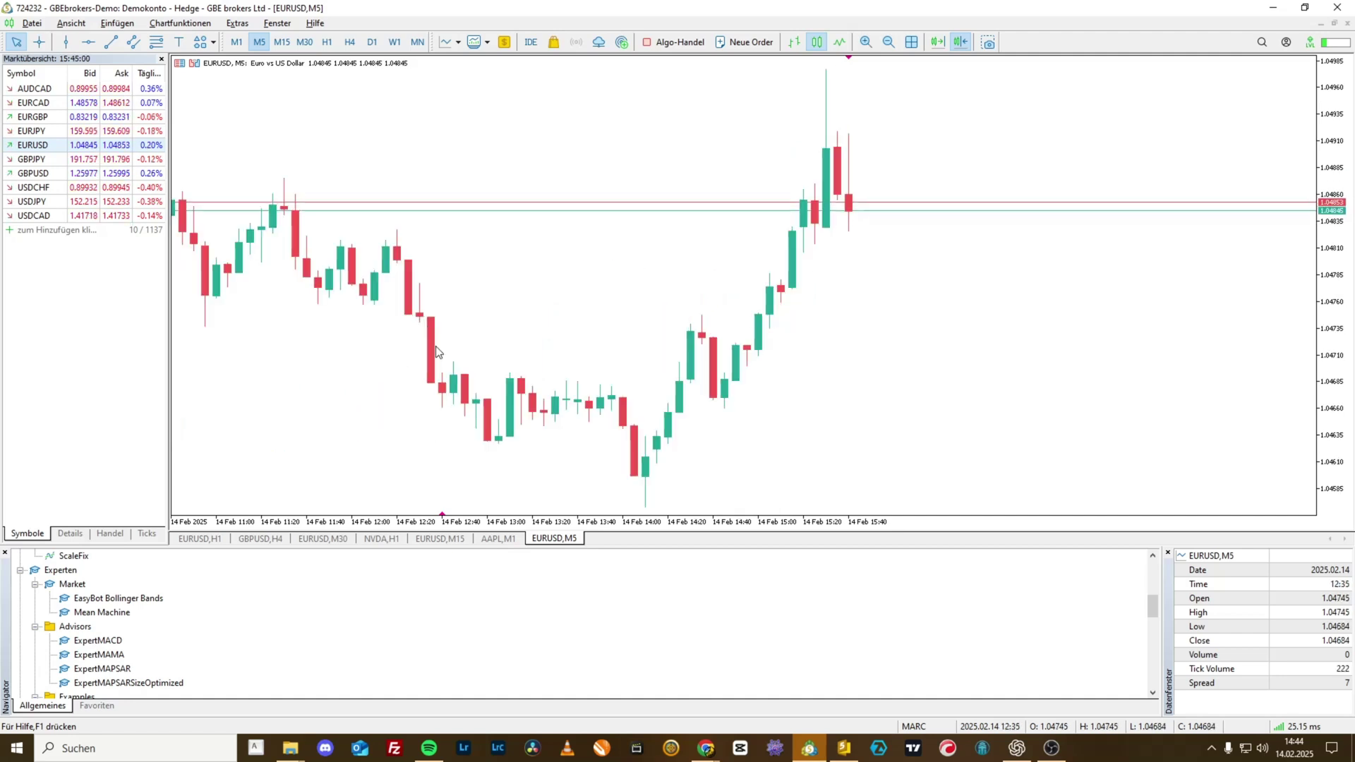
mouse_move(442, 513)
left_mouse_down()
mouse_move(776, 513)
mouse_move(735, 514)
left_mouse_up()
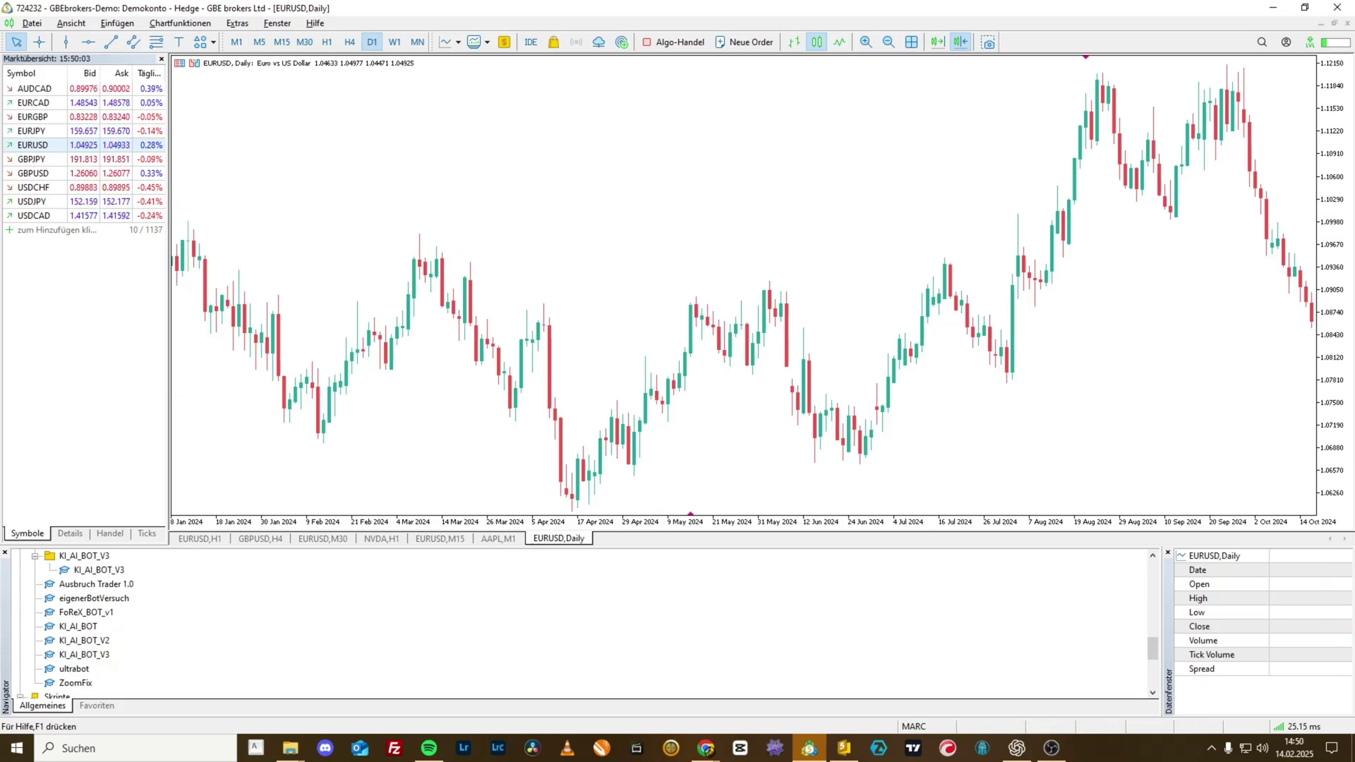
Locate ZoomFix in the Zoom Fix Pack folder and add the ZoomFix expert to the EURUSD Daily chart
left_click(290, 748)
left_click_drag(917, 50, 750, 66)
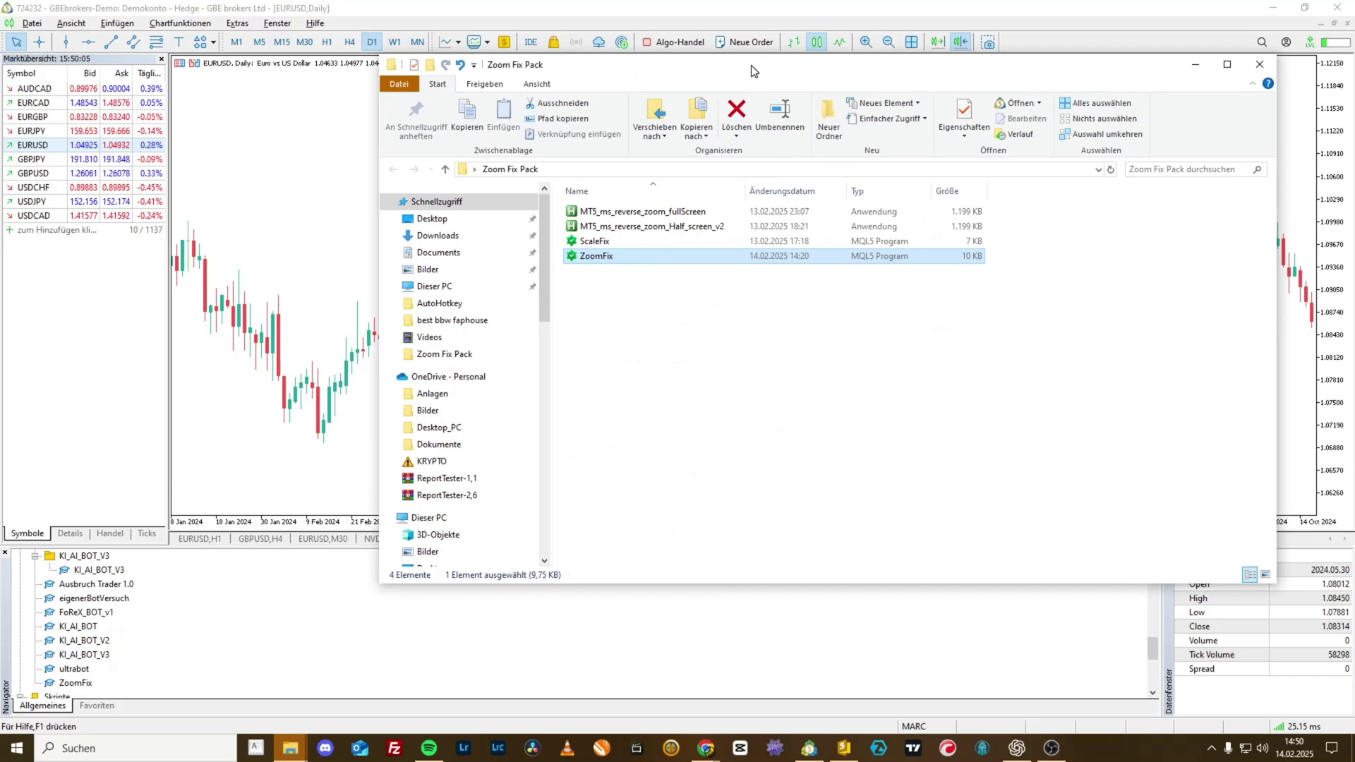
left_click(599, 257)
left_click(715, 424)
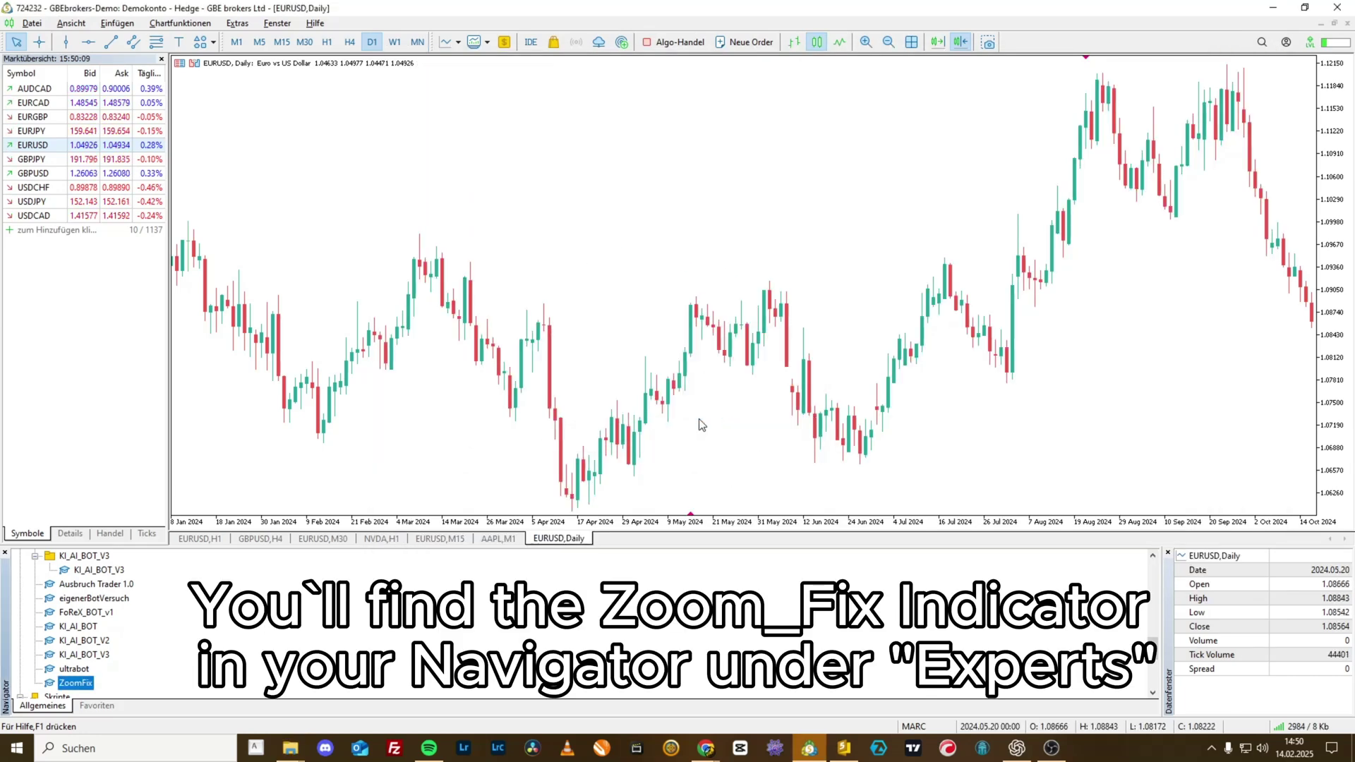
left_click(63, 683)
left_click_drag(62, 684, 692, 225)
left_click(752, 503)
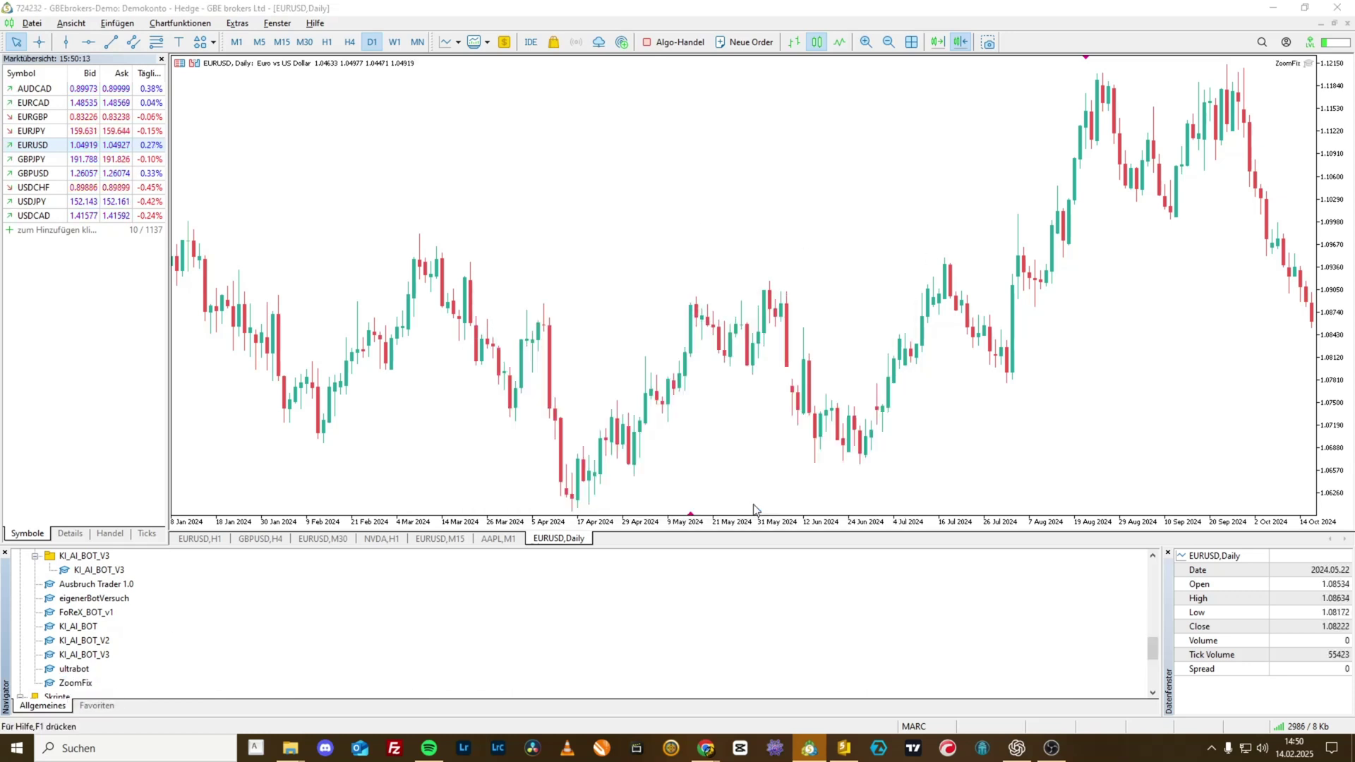
Place a vertical line on the Daily chart at 2024.04.10 and align it with the fixed-position marker
left_click(66, 42)
left_click(697, 462)
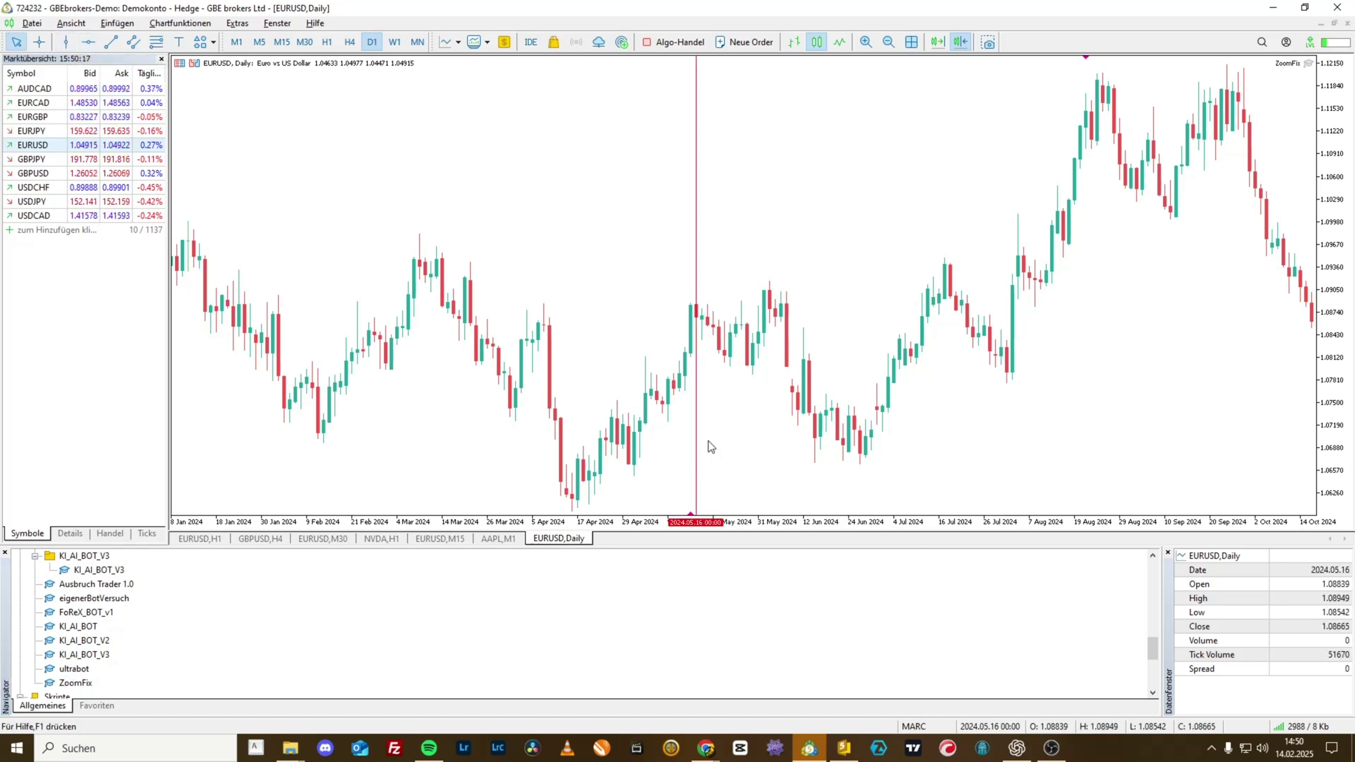
left_click_drag(739, 422, 985, 392)
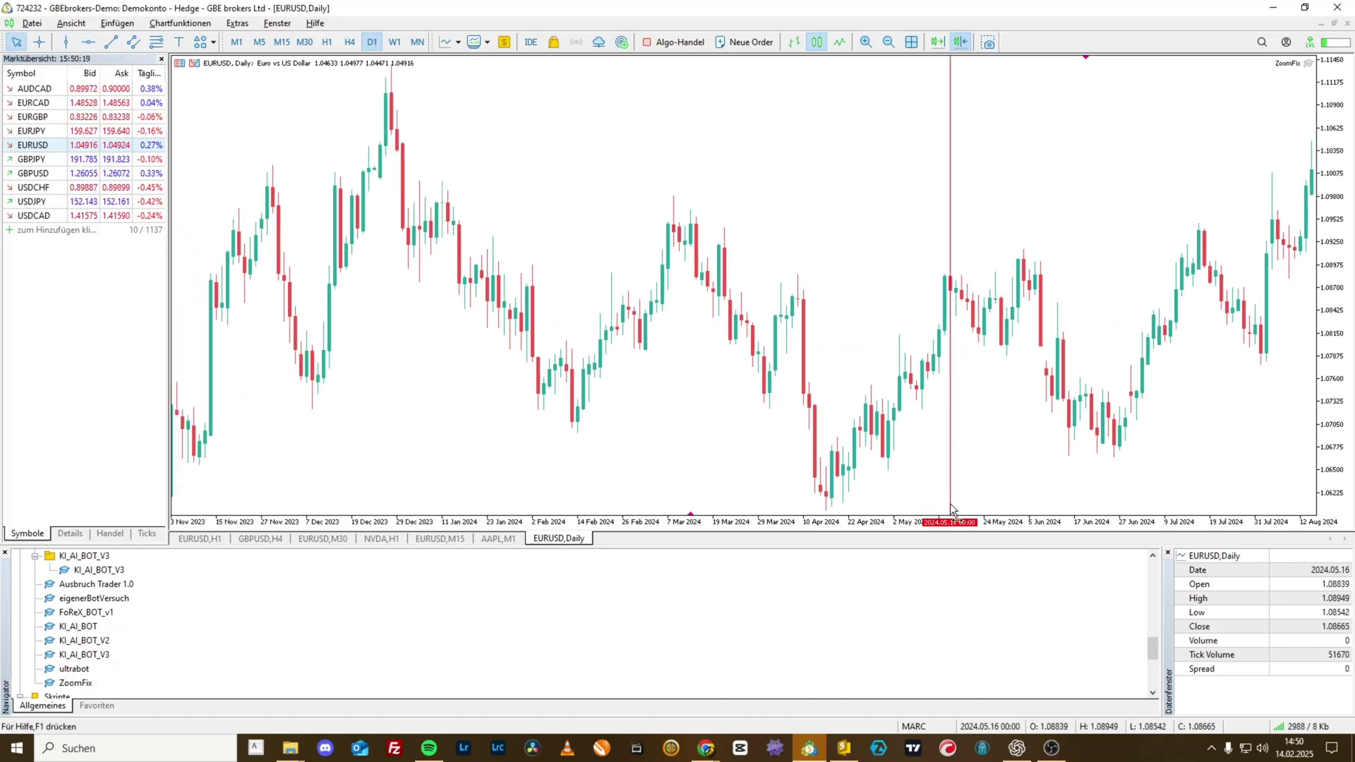
left_click_drag(951, 509, 804, 457)
left_click_drag(959, 435, 835, 424)
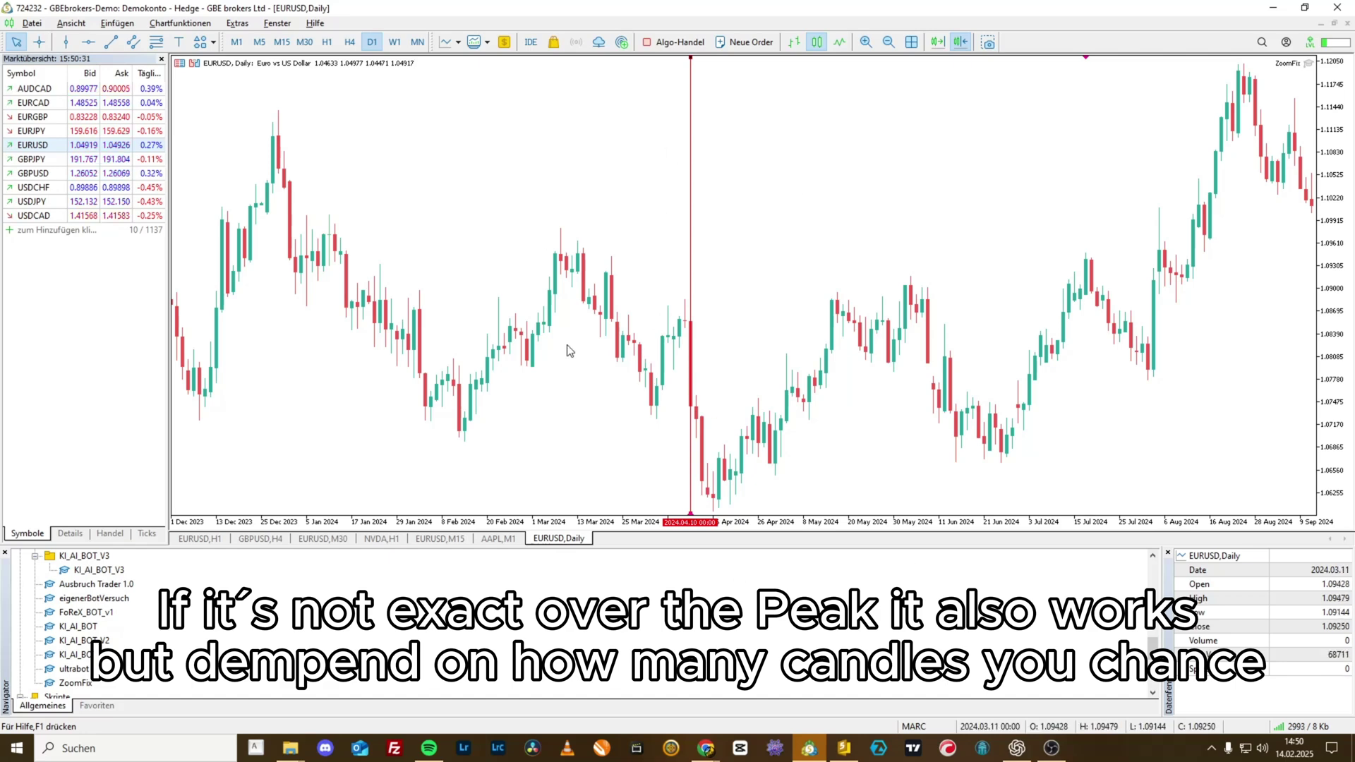
Check the vertical line's position at the marker by switching the EURUSD chart between M15, Daily, M5, H1 and M1
left_click(282, 41)
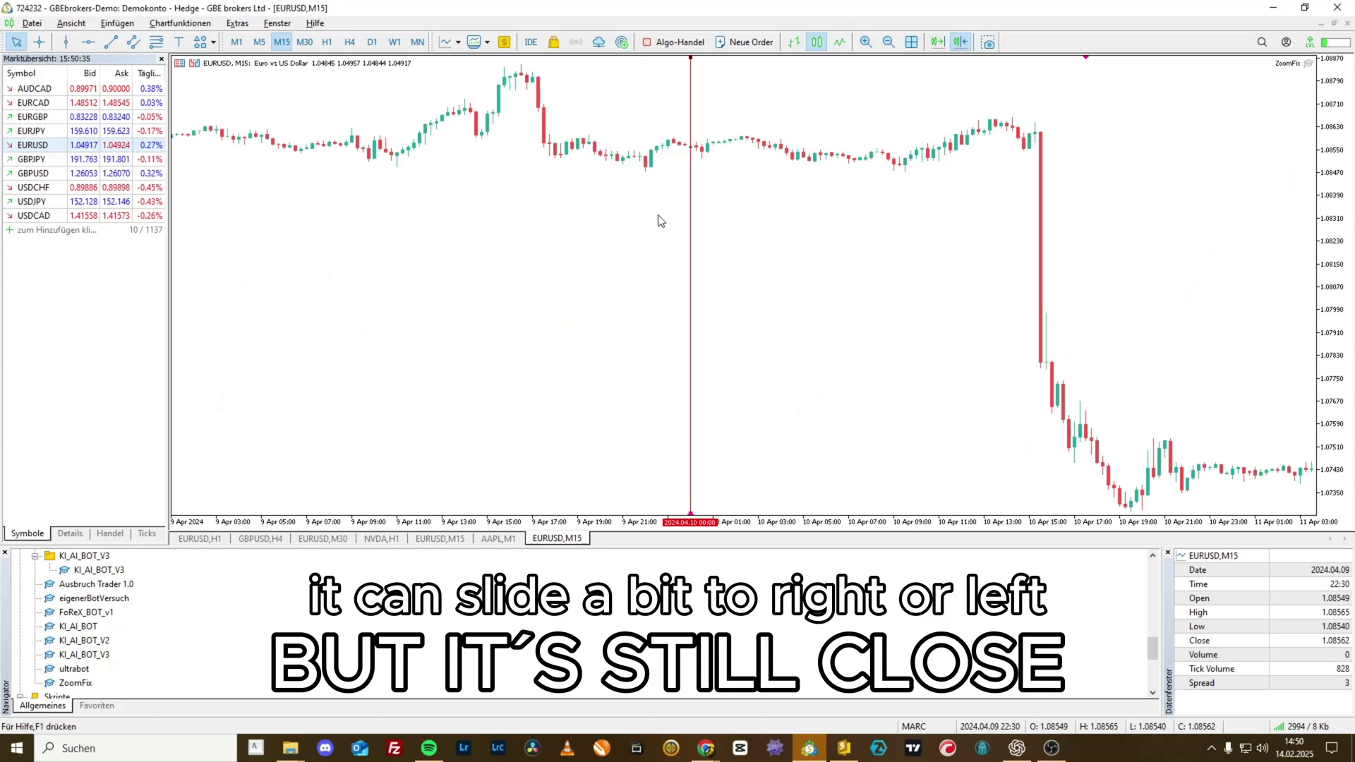
left_click(372, 41)
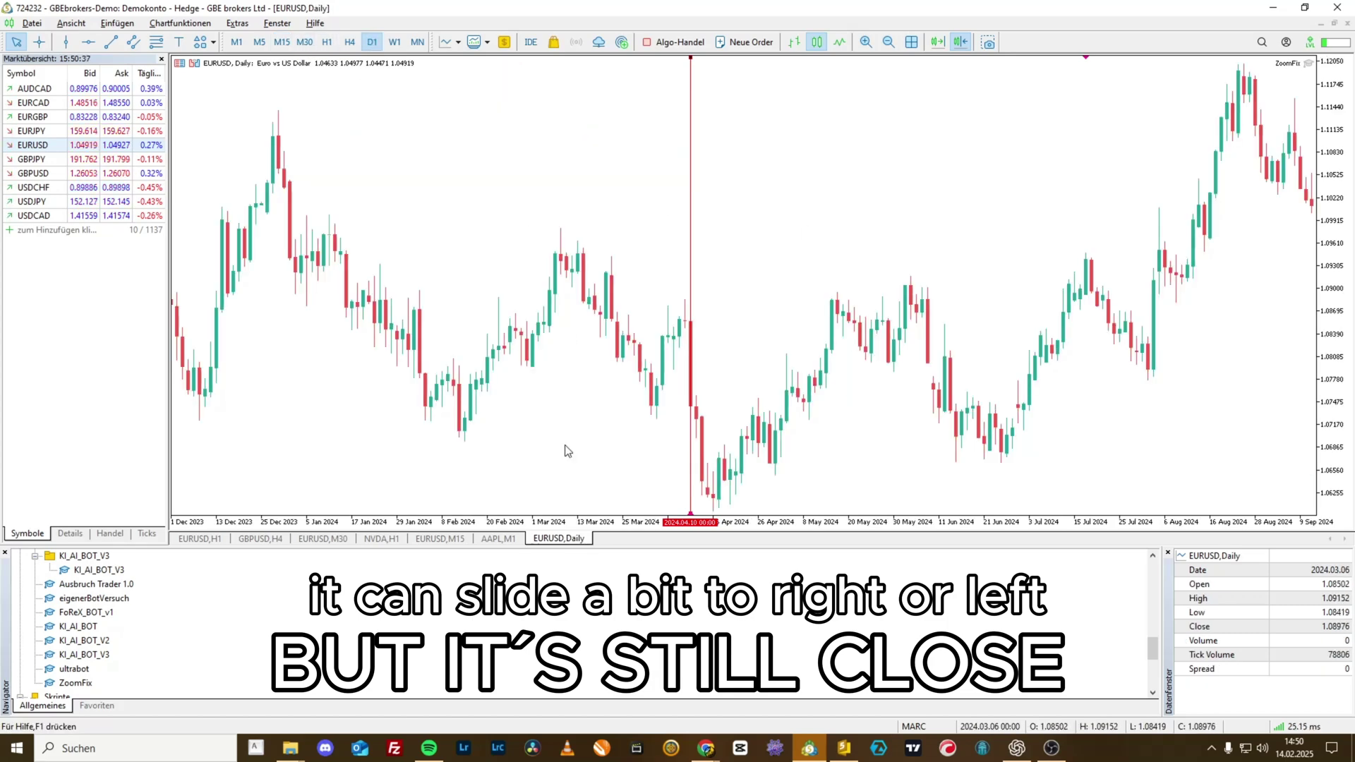
left_click(259, 41)
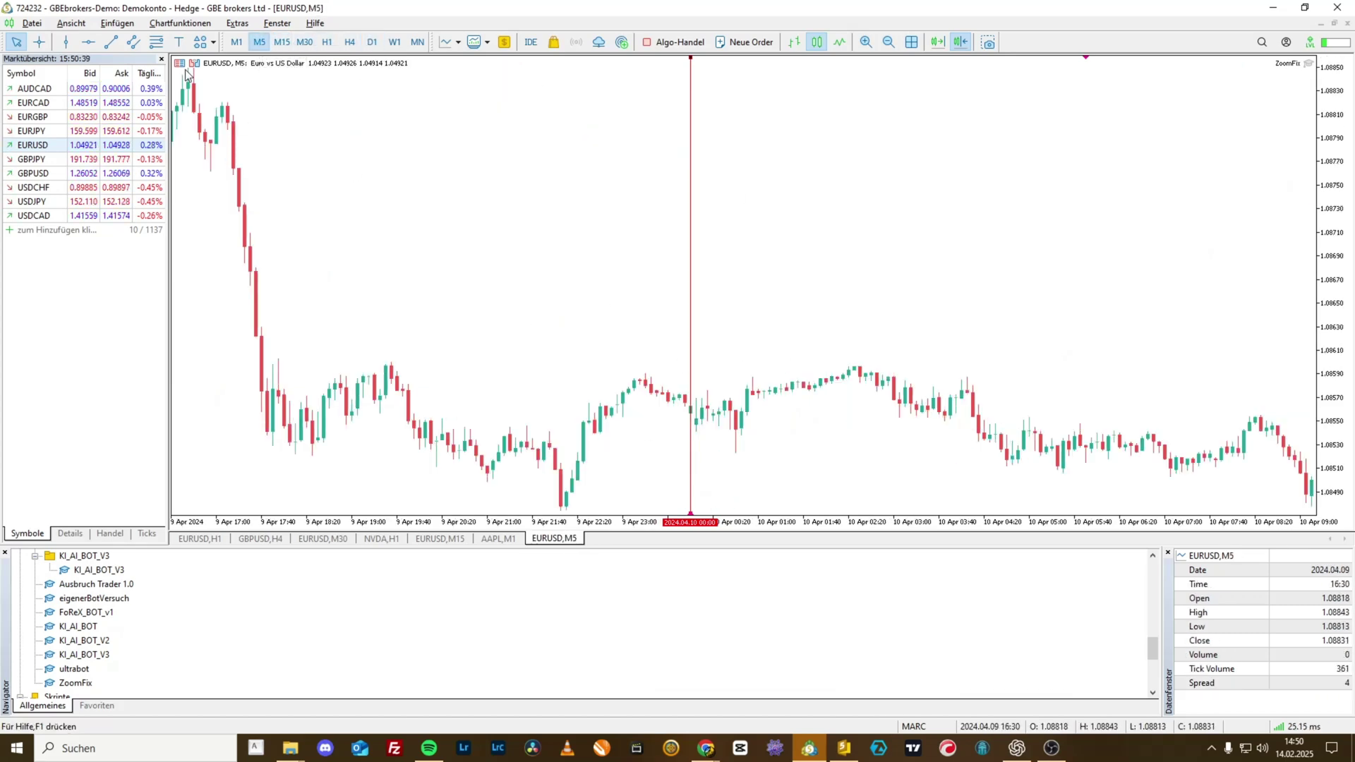
left_click(236, 41)
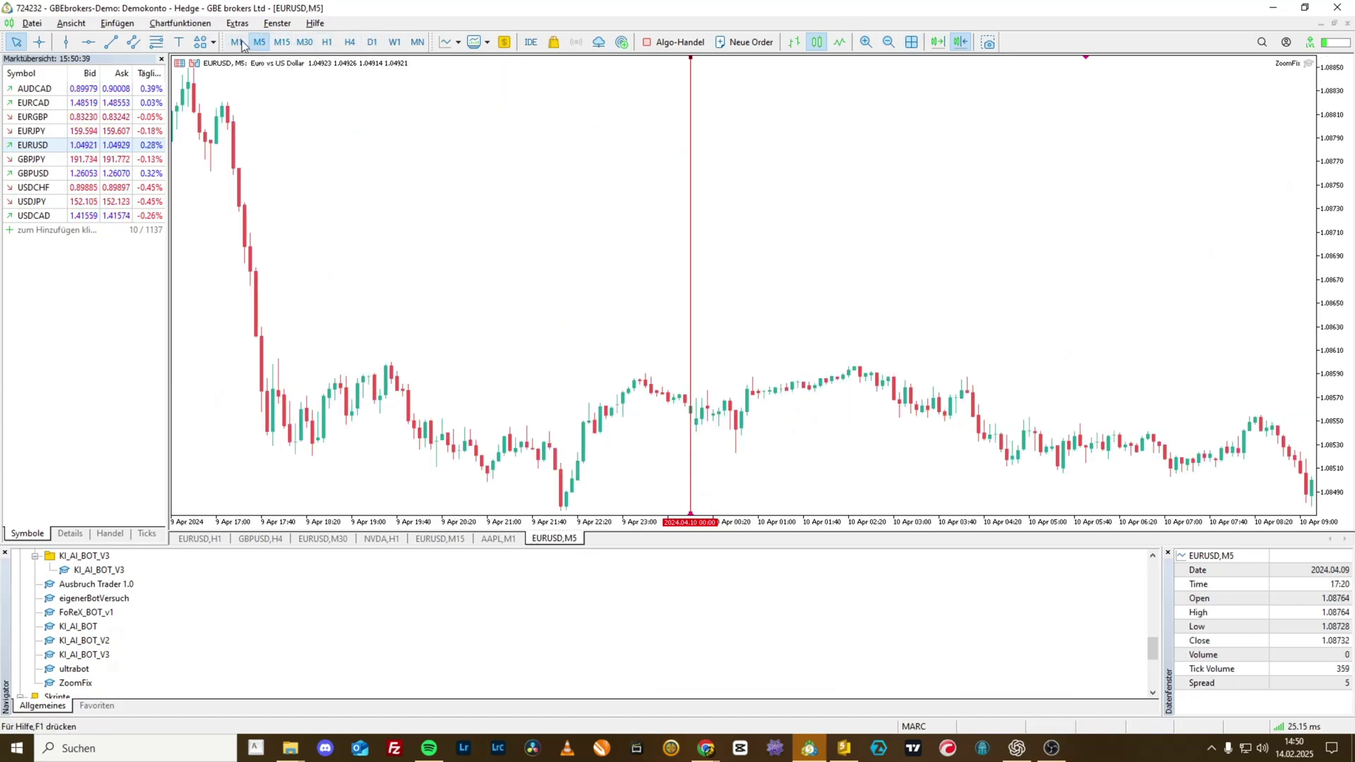
left_click(372, 42)
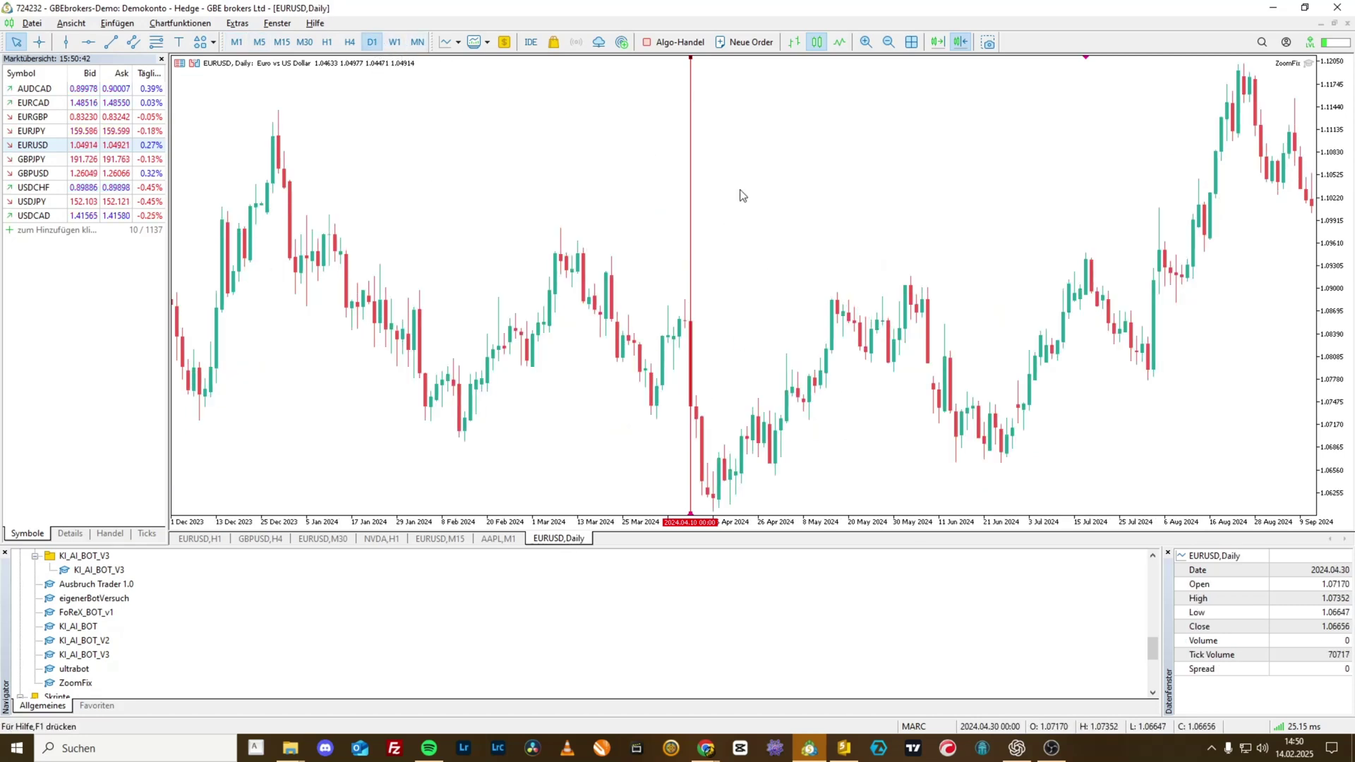
left_click(326, 42)
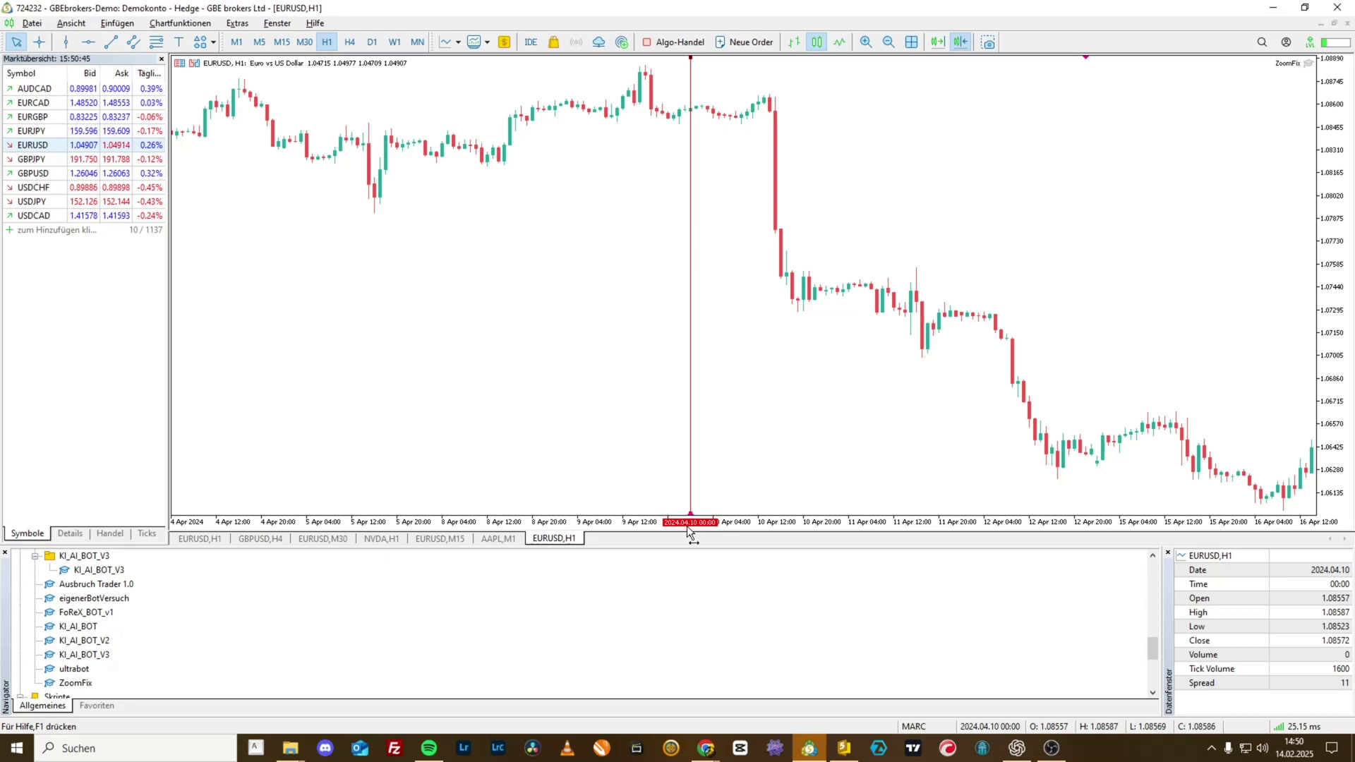
left_click(236, 41)
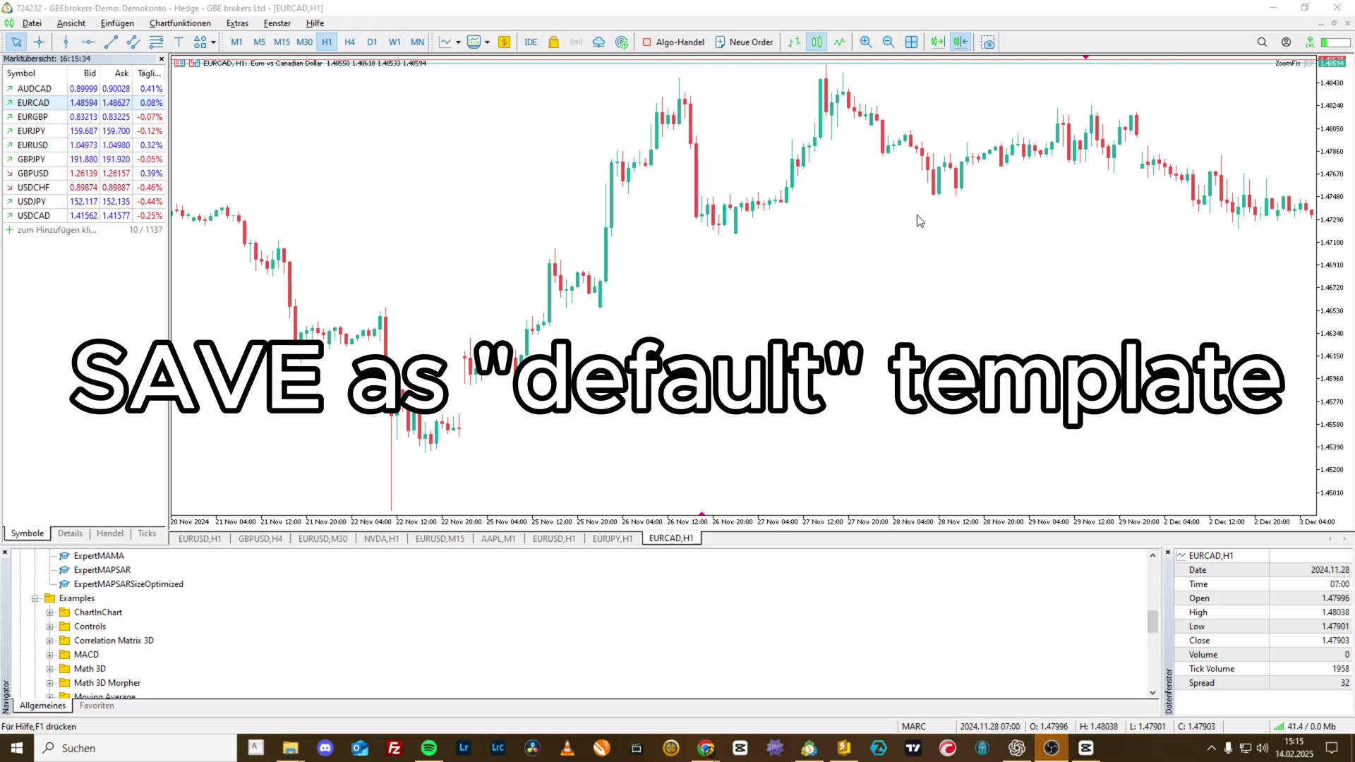
Save the EURCAD H1 chart's setup at the latest candles as the template "default" and call up the EURJPY symbol's options
left_click(961, 42)
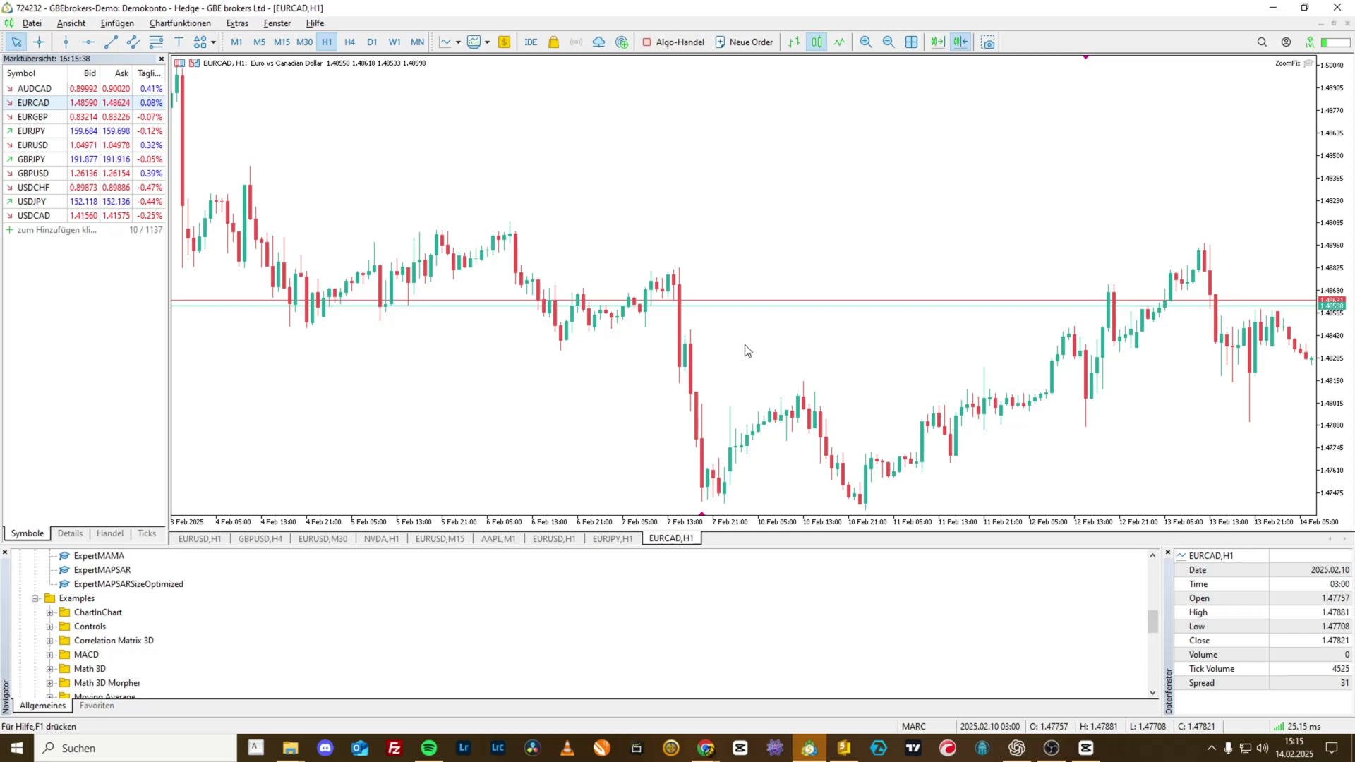
right_click(689, 146)
mouse_move(777, 358)
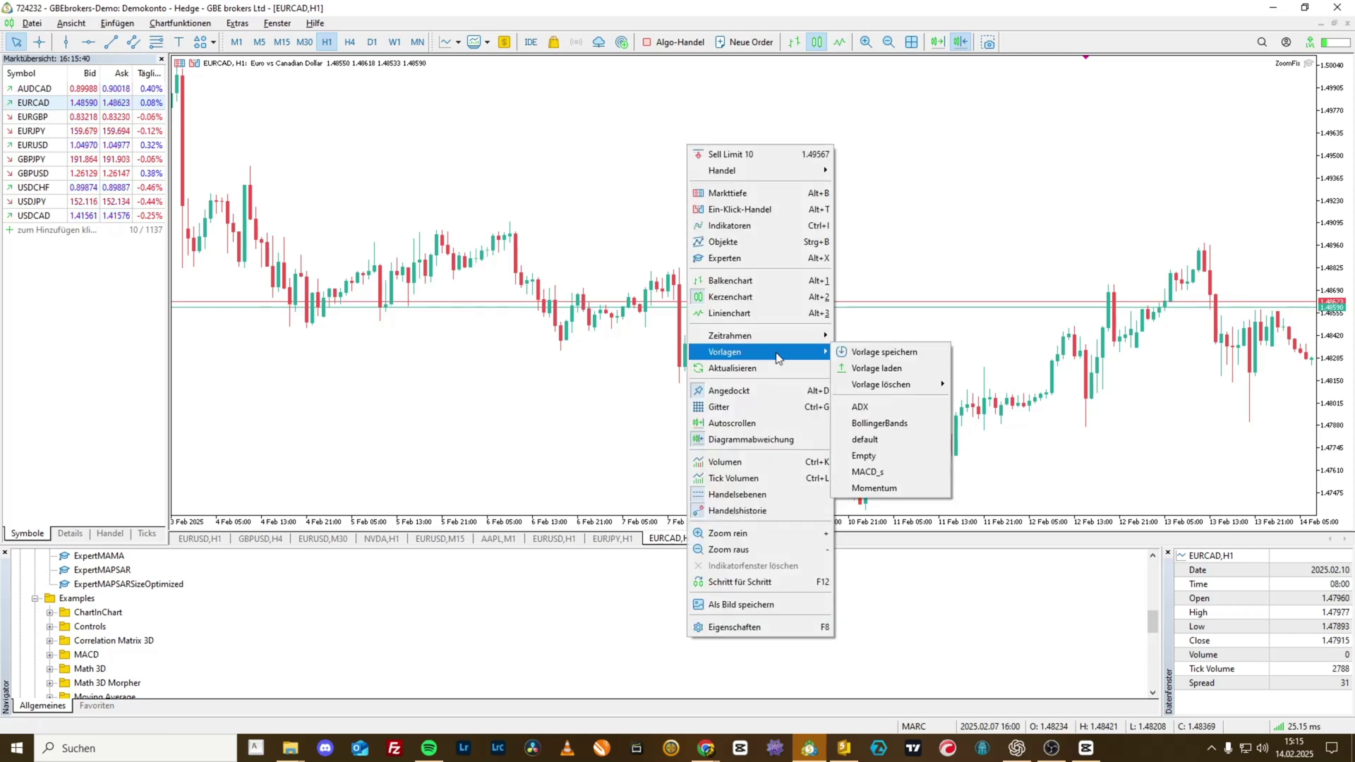
left_click(907, 355)
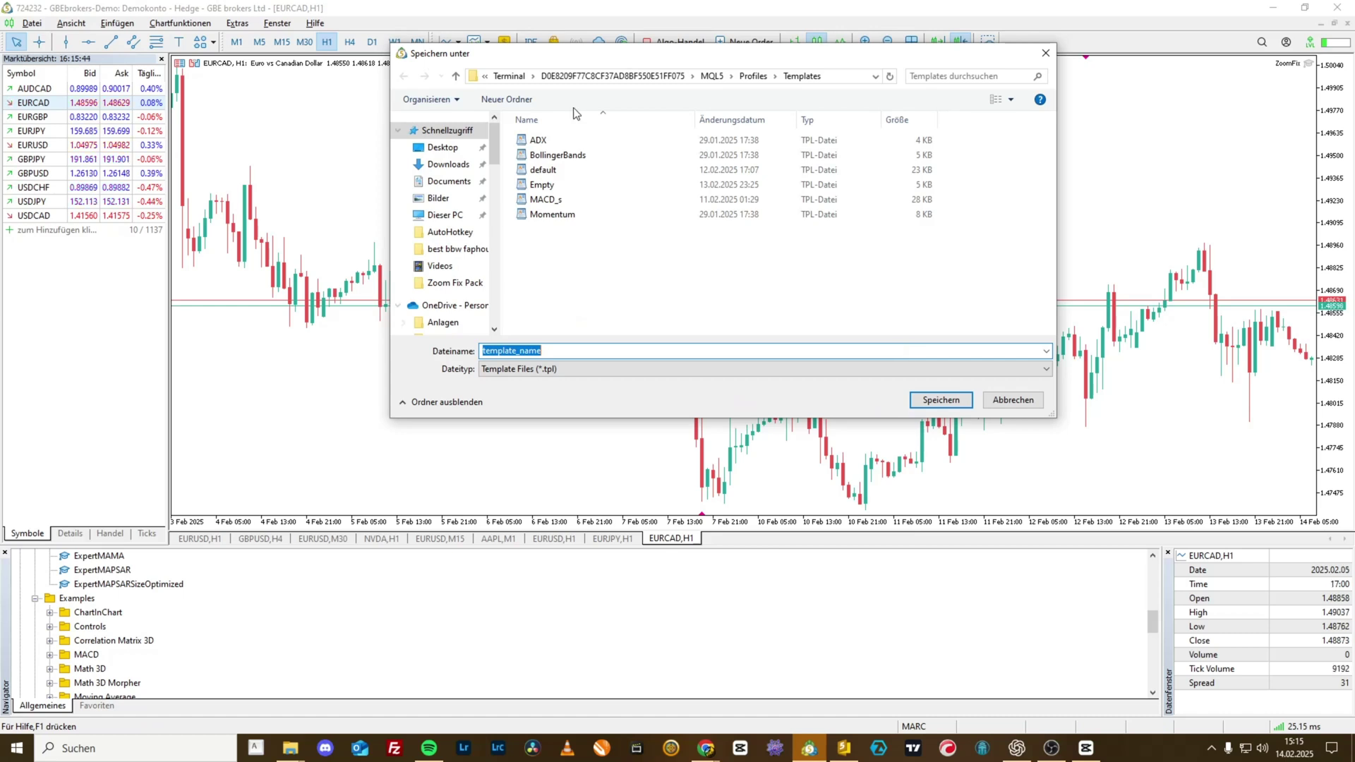
left_click(547, 185)
left_click(545, 199)
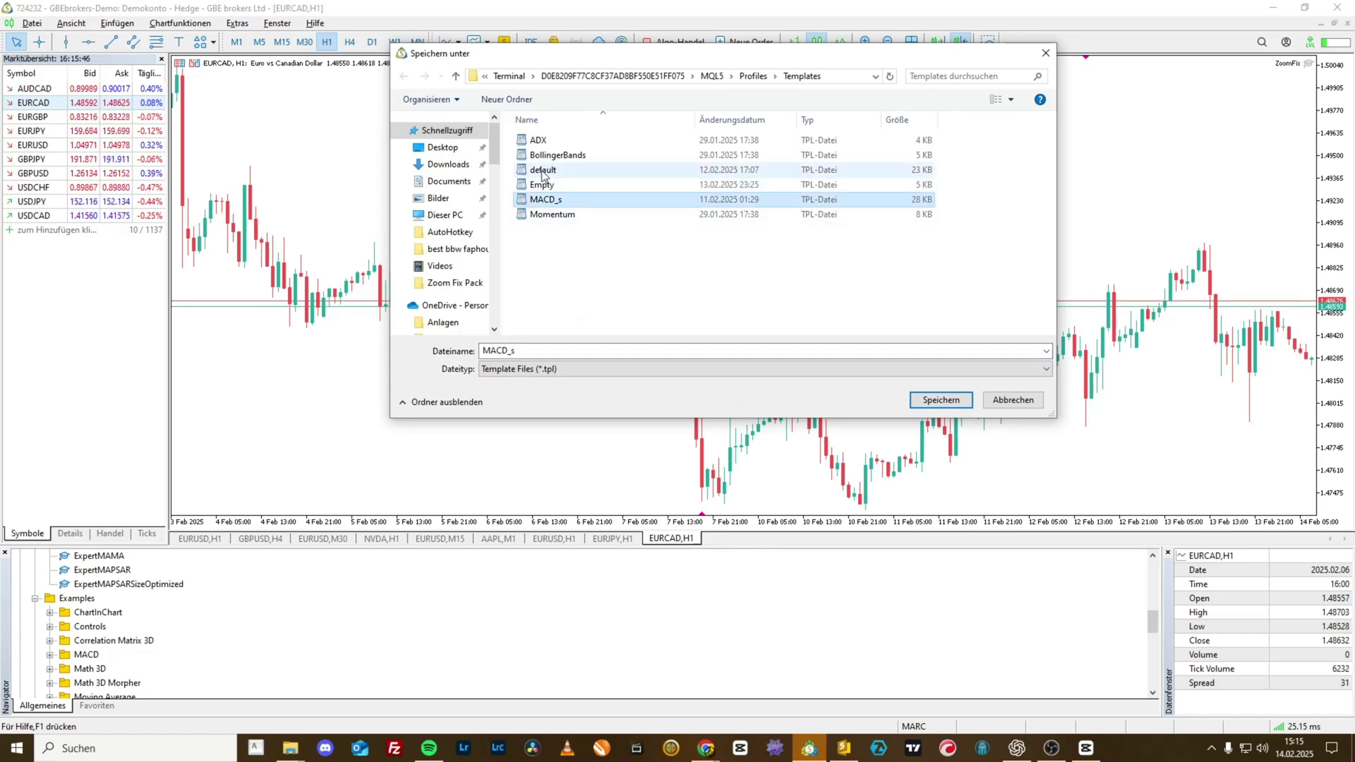
double_click(546, 356)
left_click(542, 170)
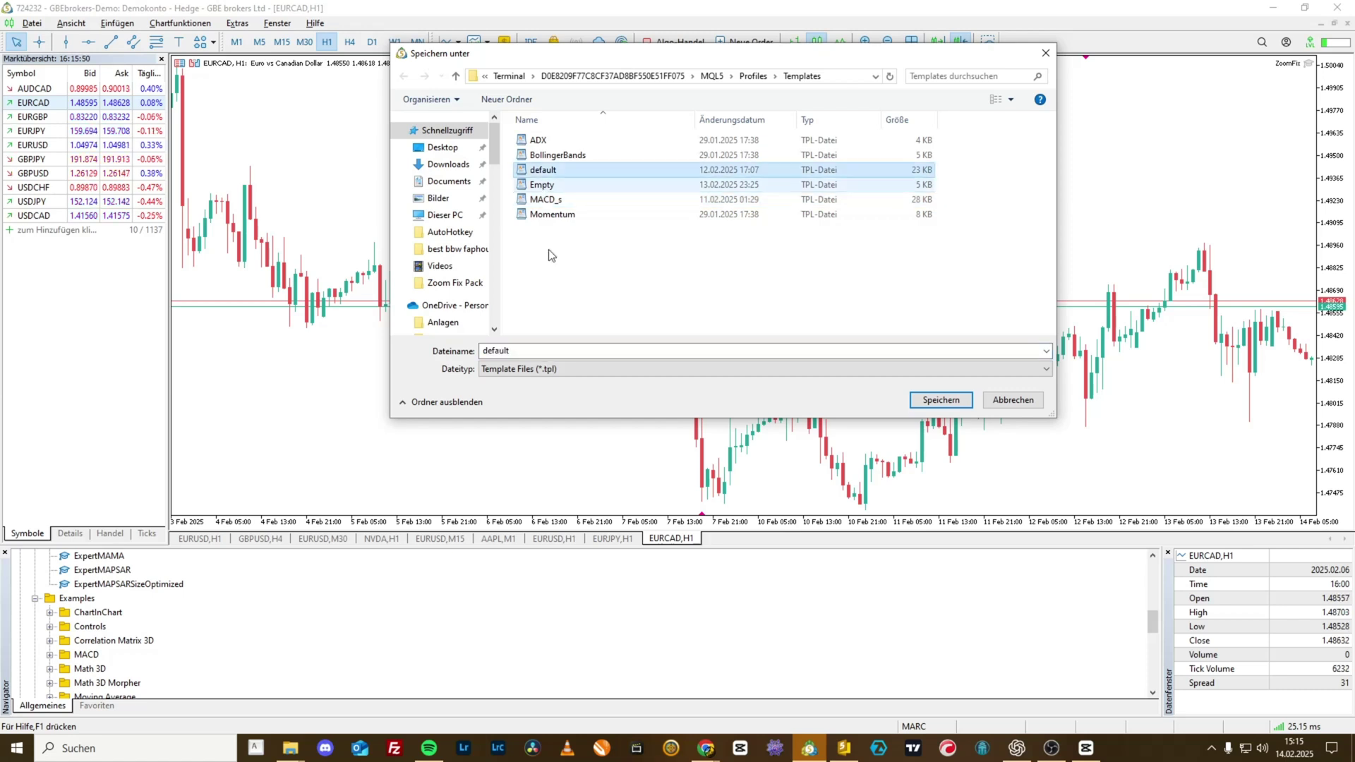
double_click(487, 353)
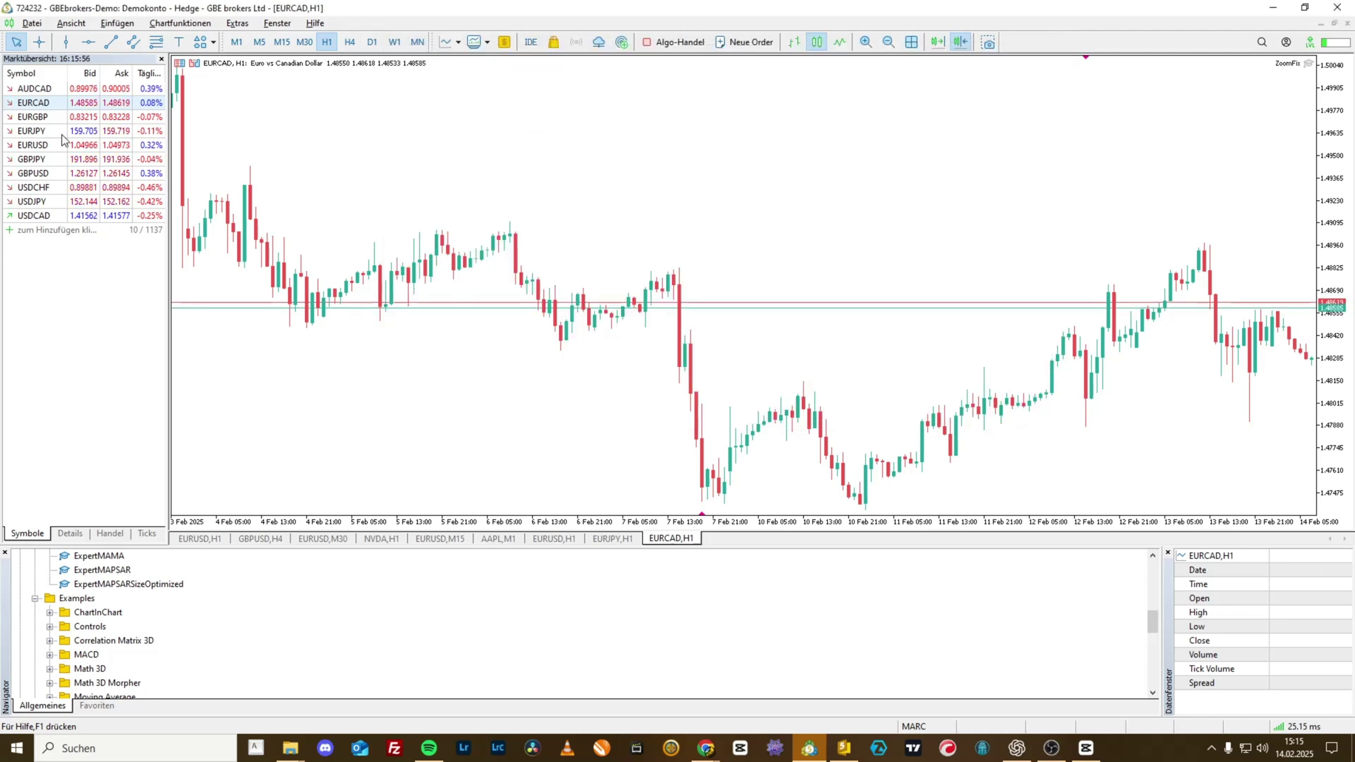
right_click(36, 127)
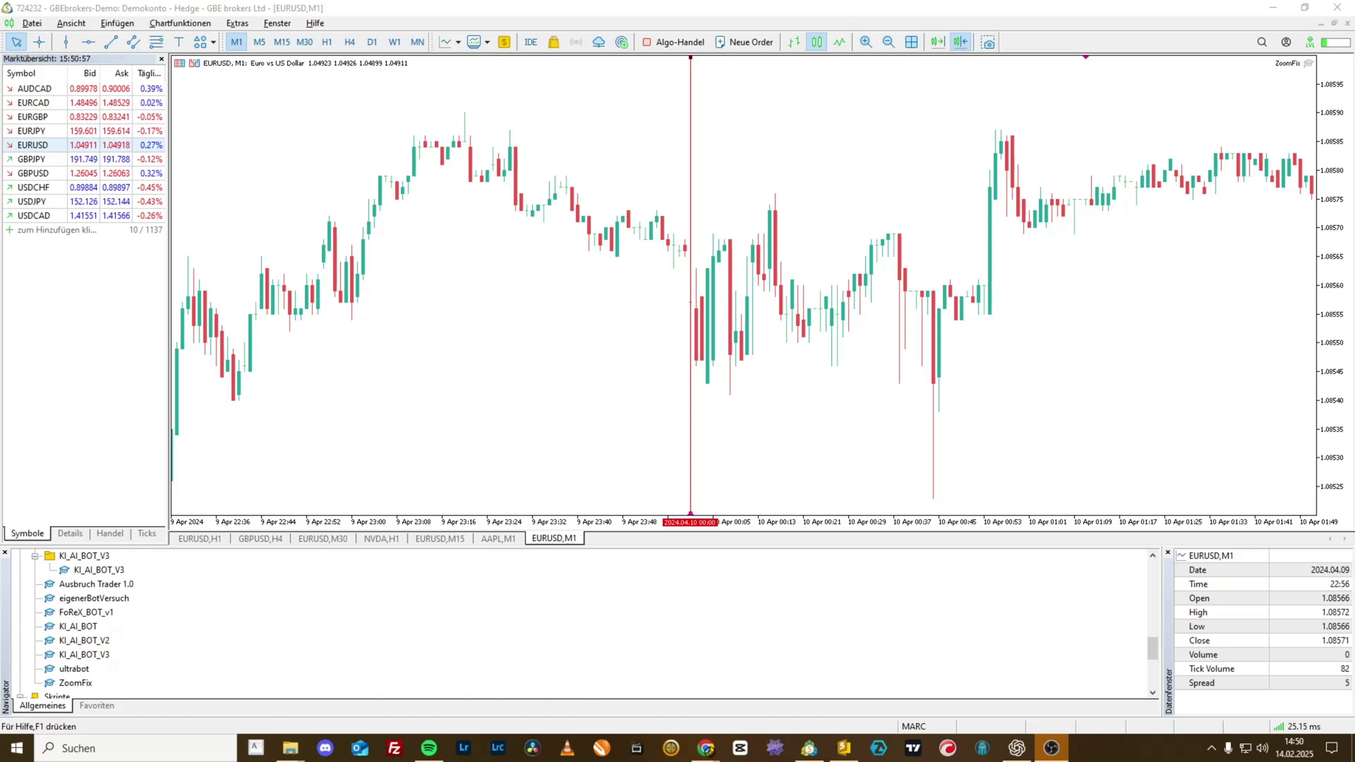
Launch MT5_ms_reverse_zoom_fullScreen from the Zoom Fix Pack folder and return to the EURUSD M1 chart
mouse_move(291, 748)
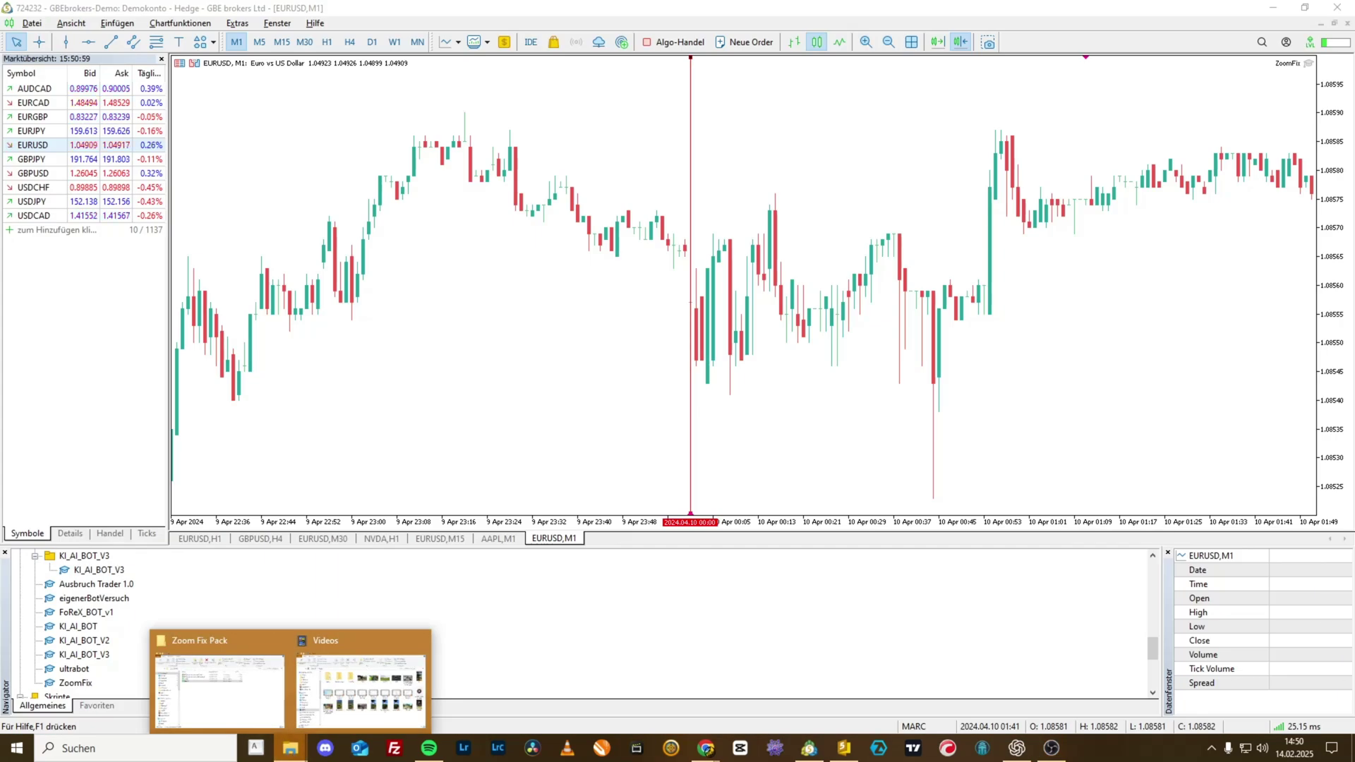
key("alt+Tab")
key("alt+Tab")
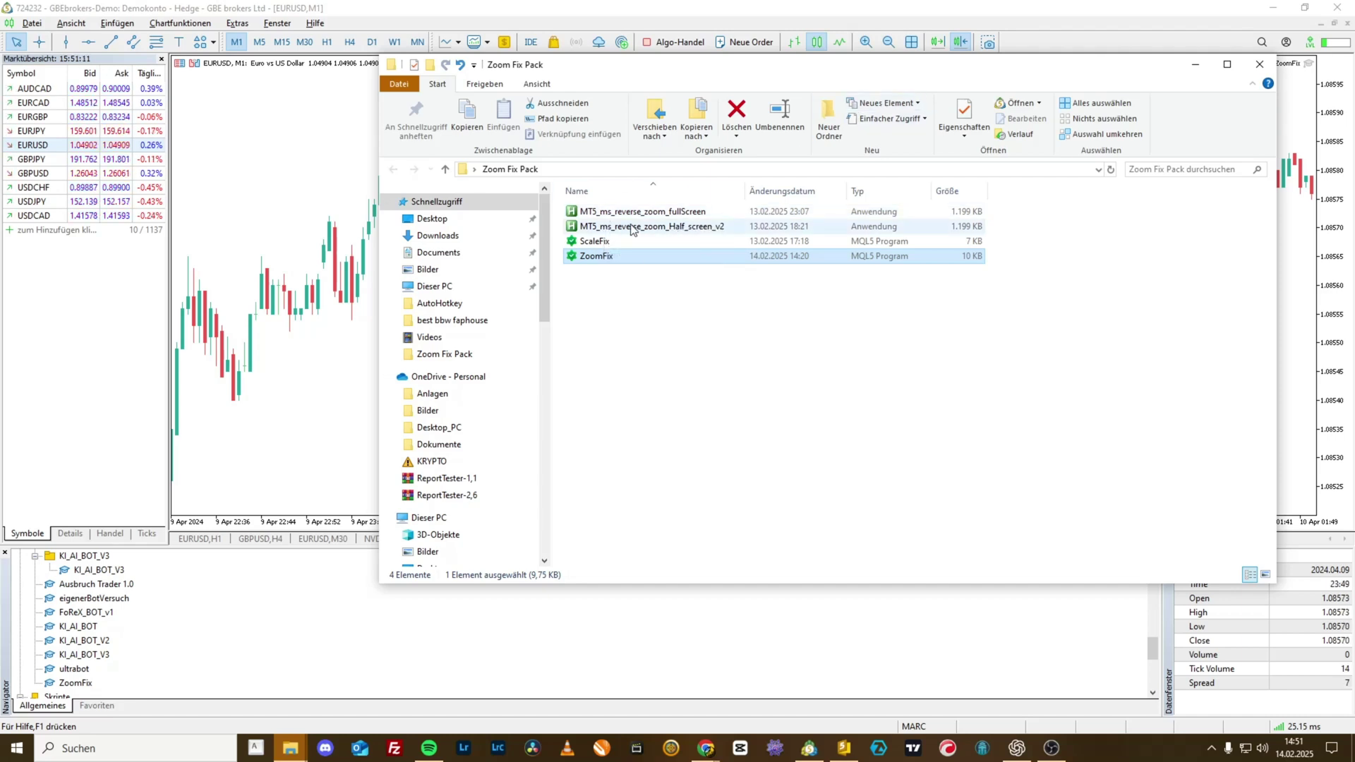
mouse_move(632, 230)
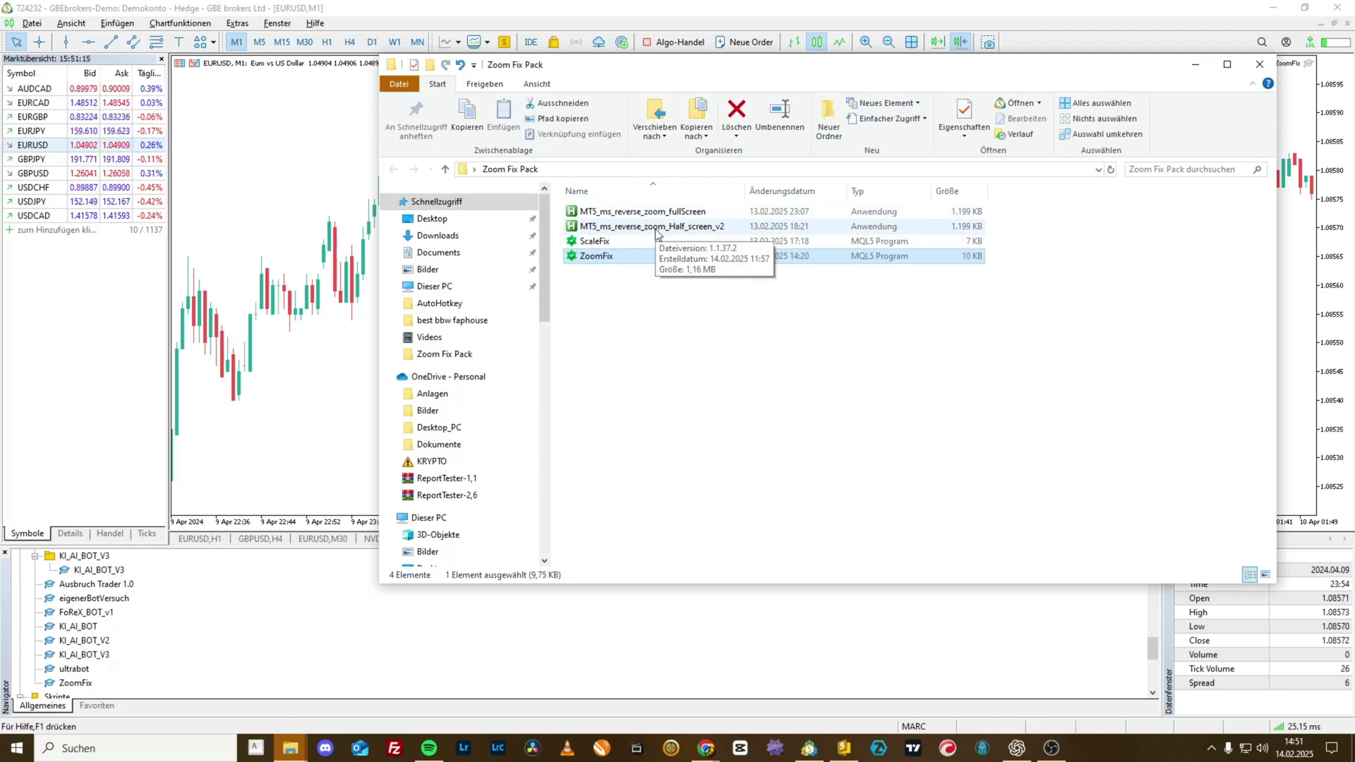
left_click(594, 213)
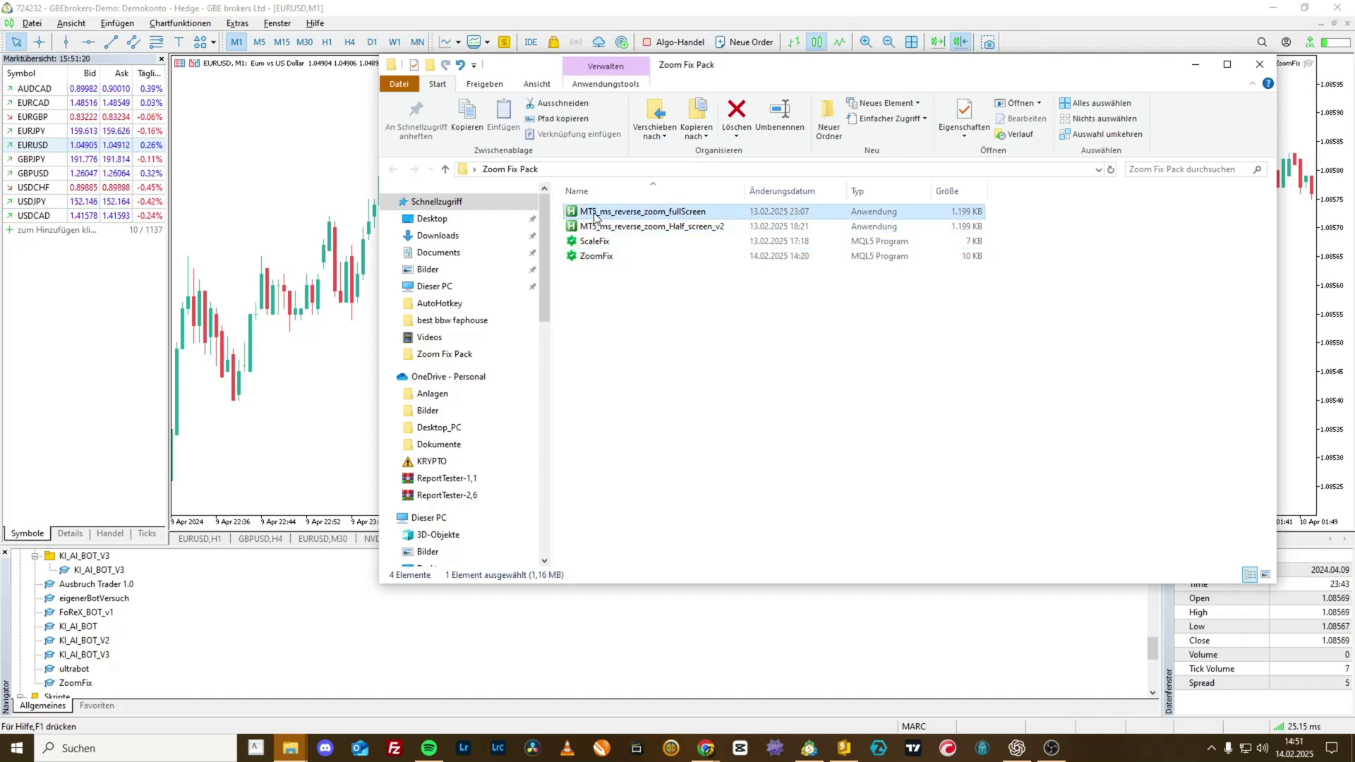
left_click(1196, 64)
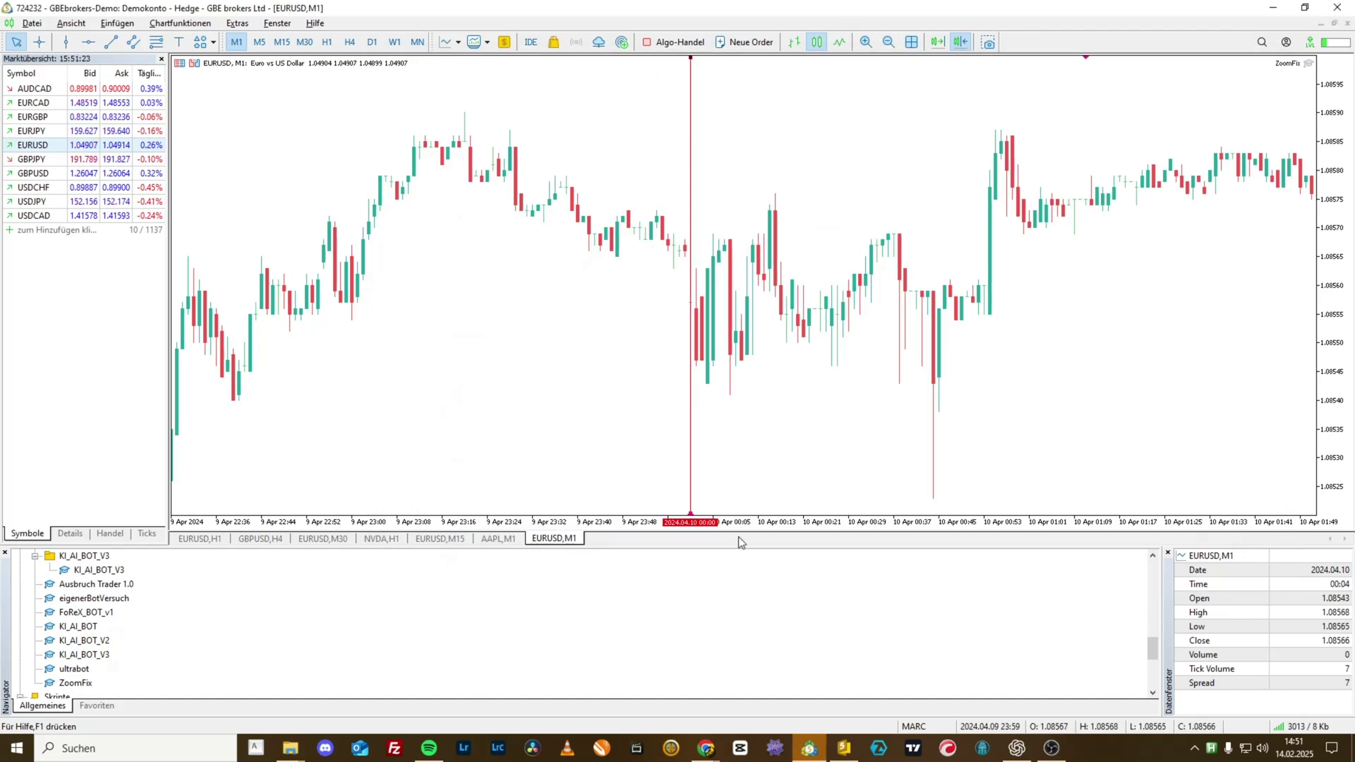
Show the running reverse-zoom script's suspend, pause and exit options, and dismiss them without choosing any
right_click(1215, 749)
right_click(1215, 750)
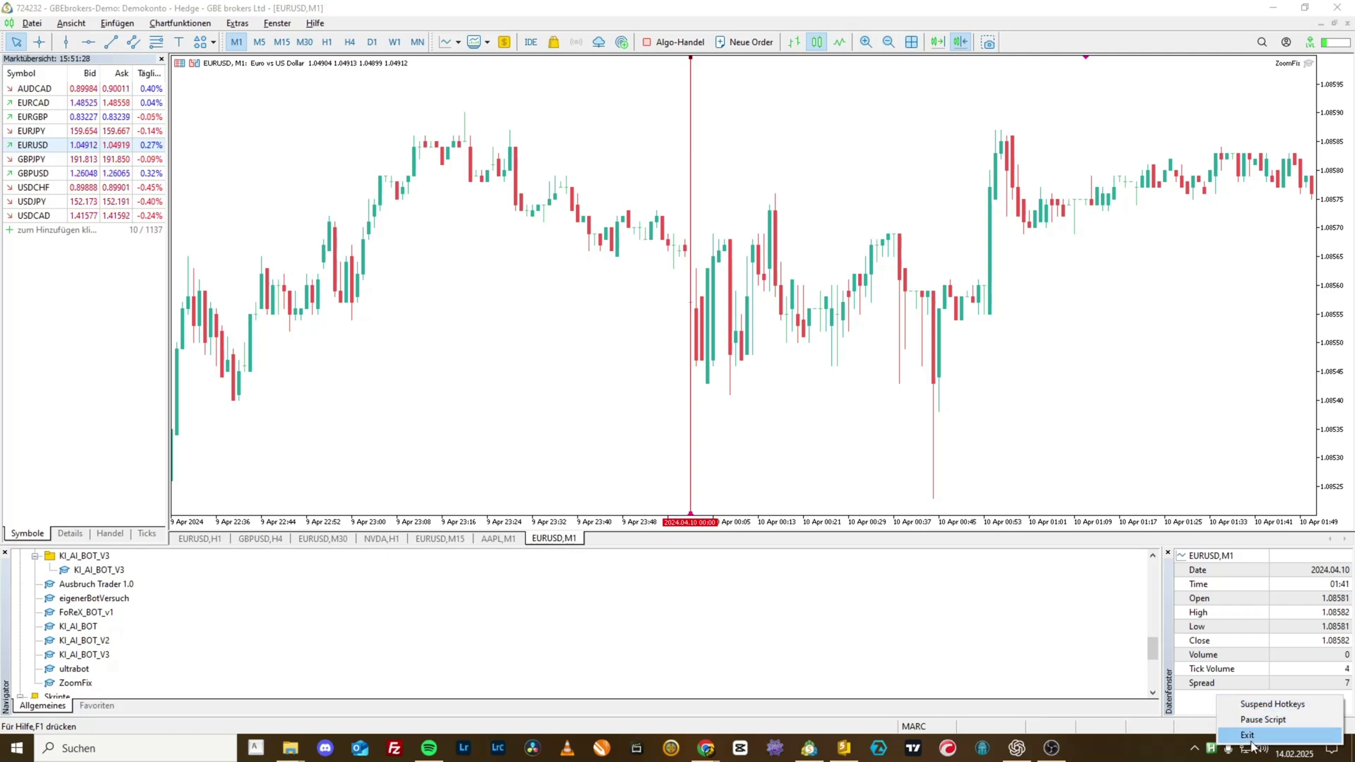
left_click(786, 461)
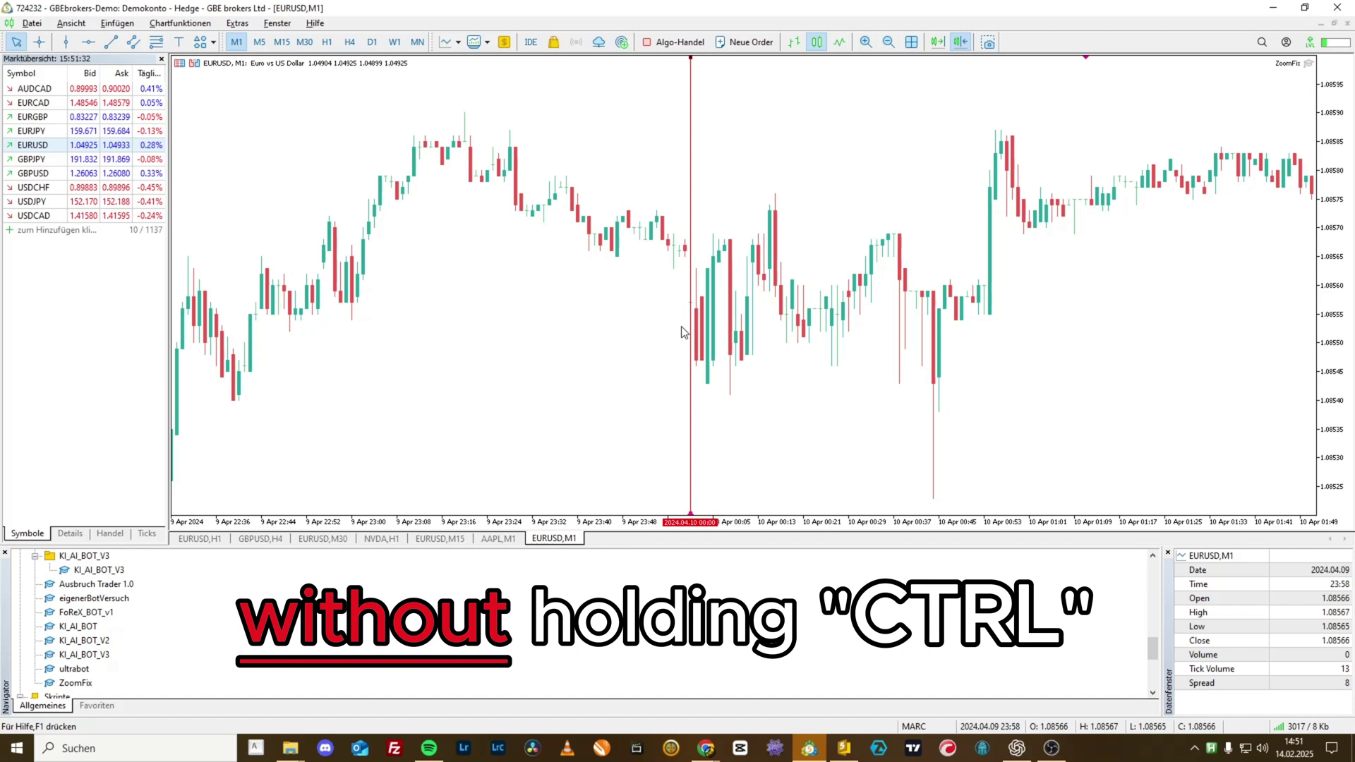
Test the full-screen reverse-zoom script by zooming the EURUSD M1 chart in and out around the vertical line
scroll(683, 331, "up", 2)
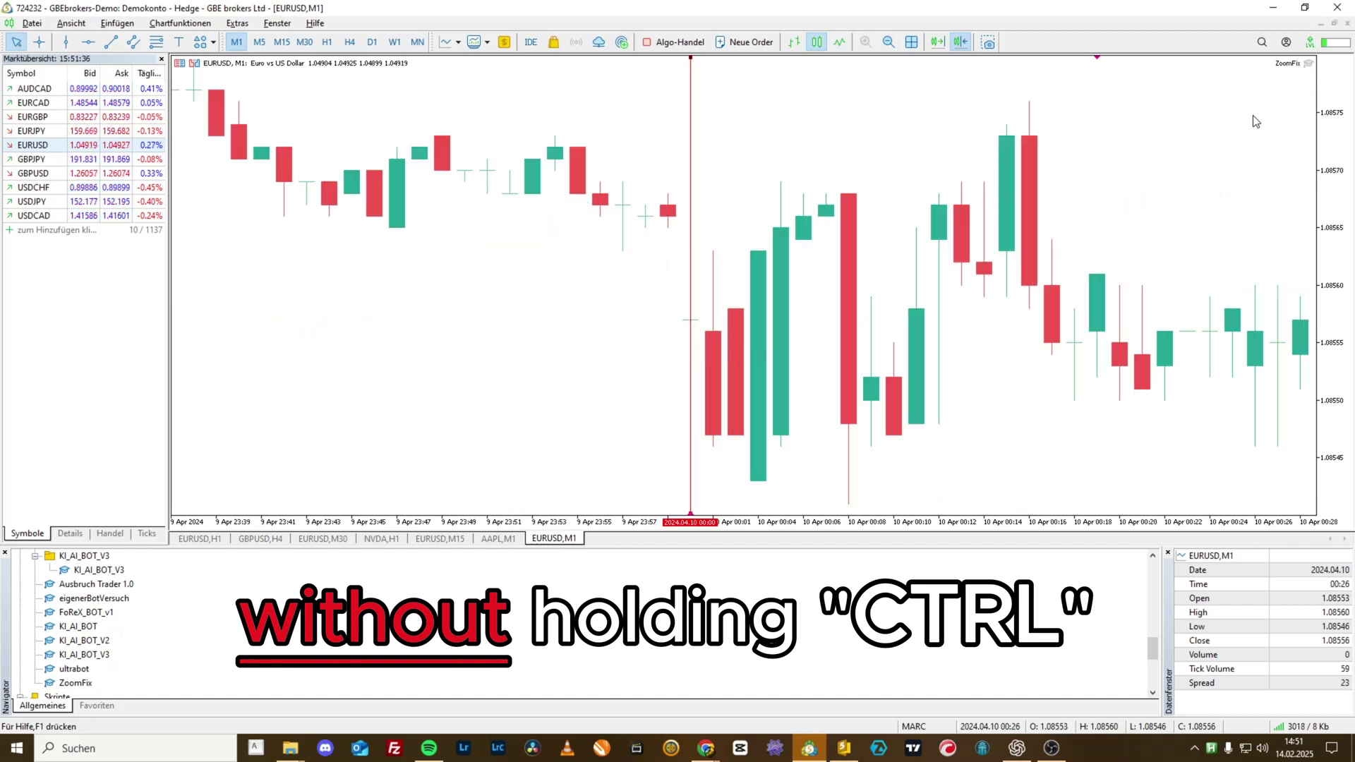
scroll(1255, 127, "down", 2)
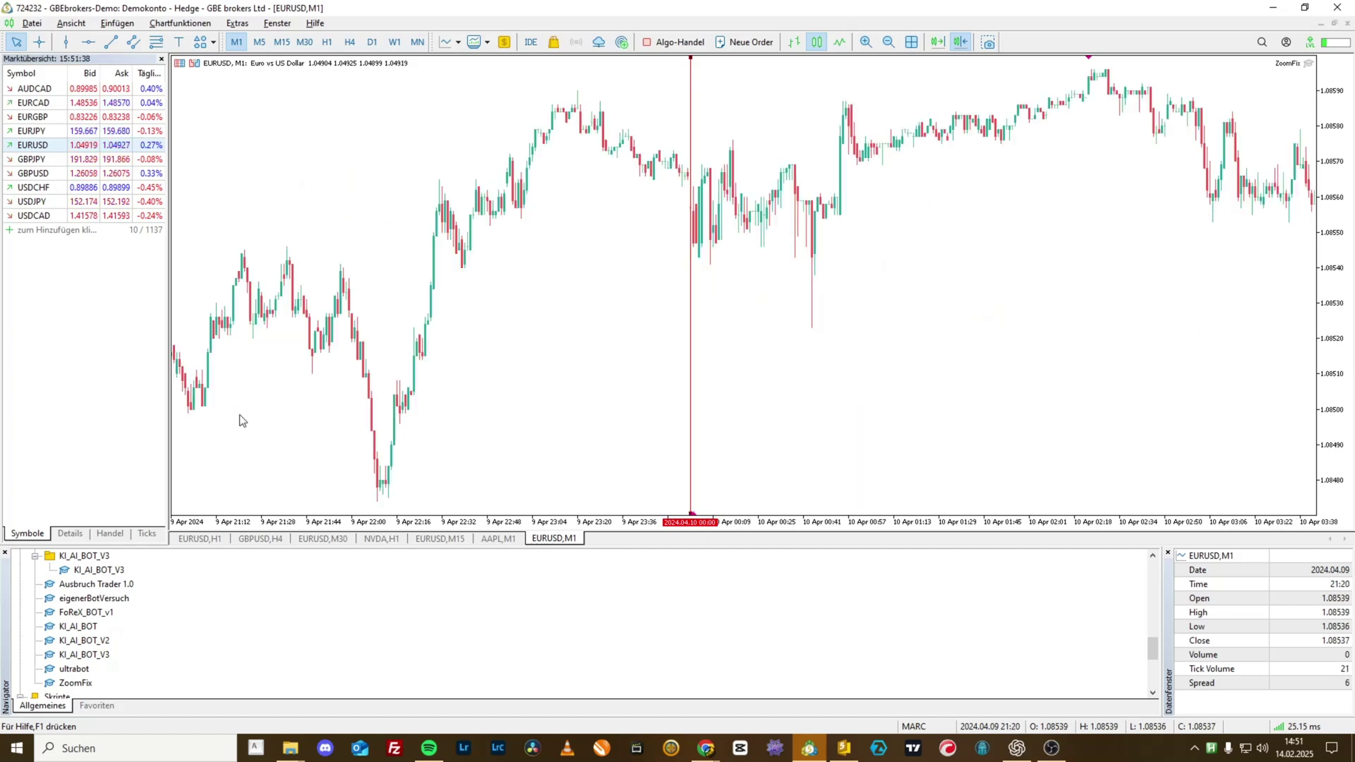
scroll(438, 254, "down", 3)
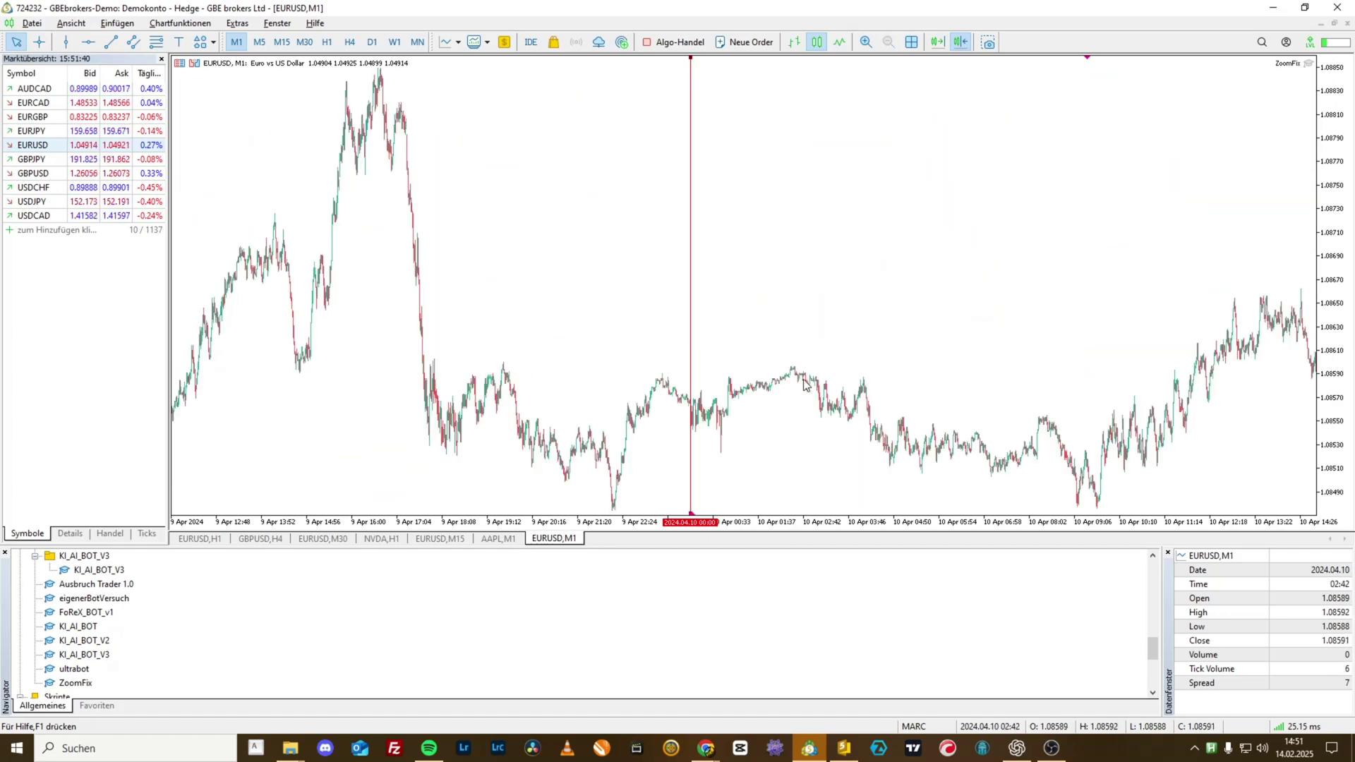
scroll(805, 384, "up", 4)
left_click_drag(546, 267, 597, 295)
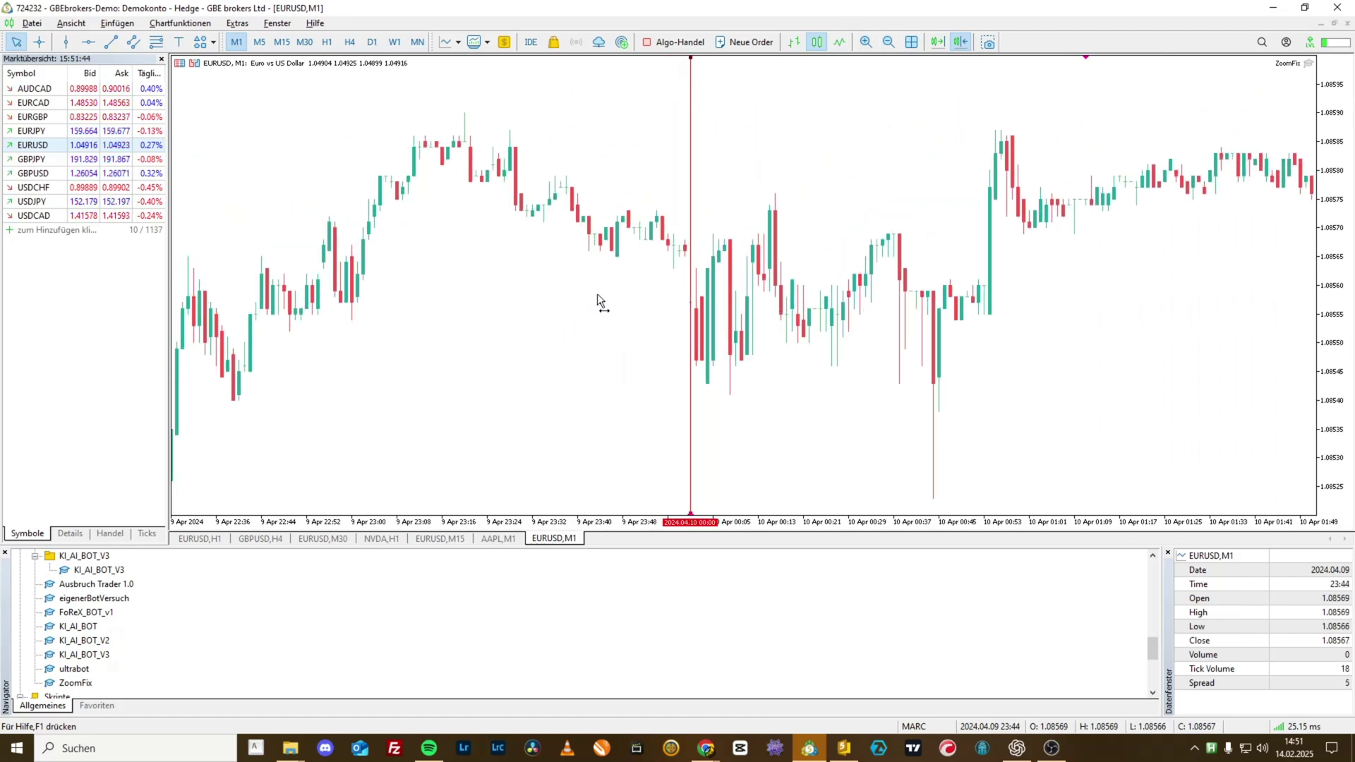
scroll(920, 278, "up", 1)
scroll(925, 280, "down", 3)
scroll(924, 280, "up", 1)
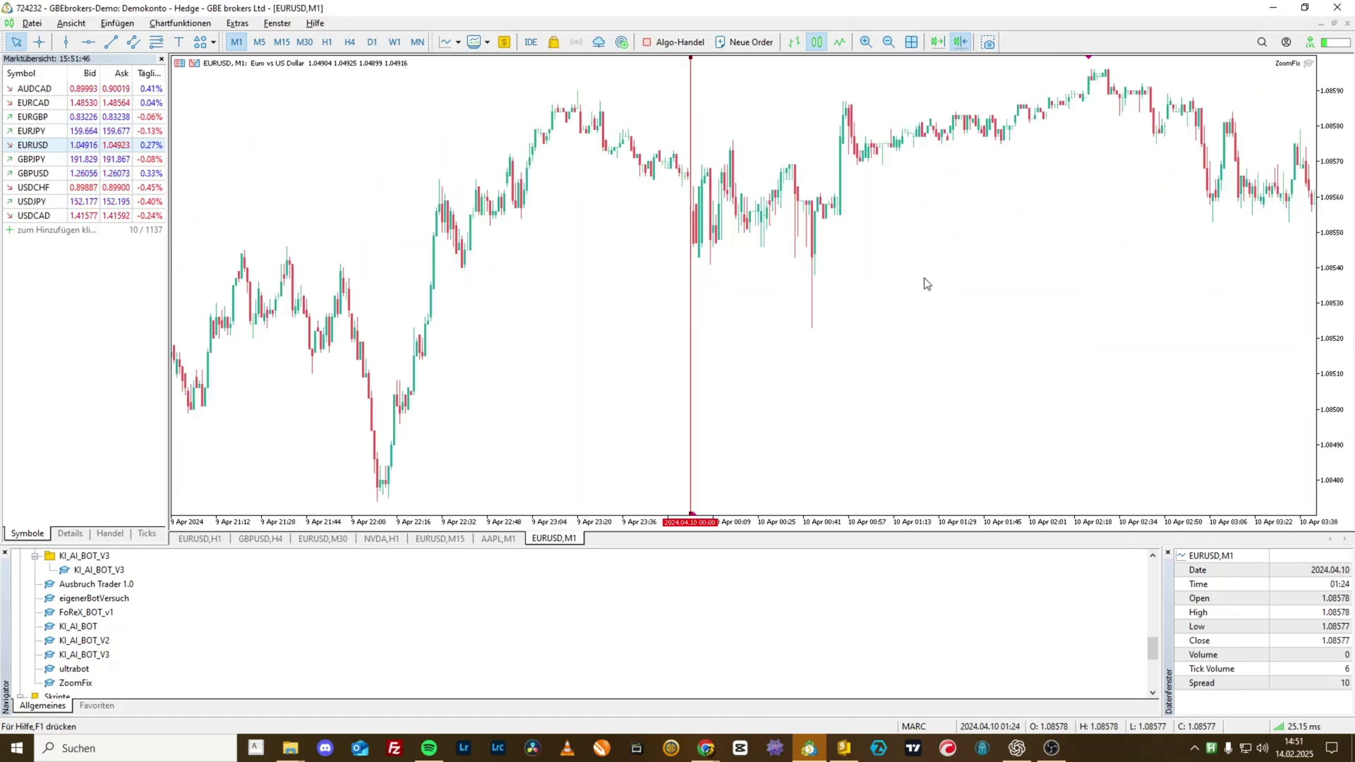
scroll(926, 283, "up", 2)
scroll(844, 641, "up", 10)
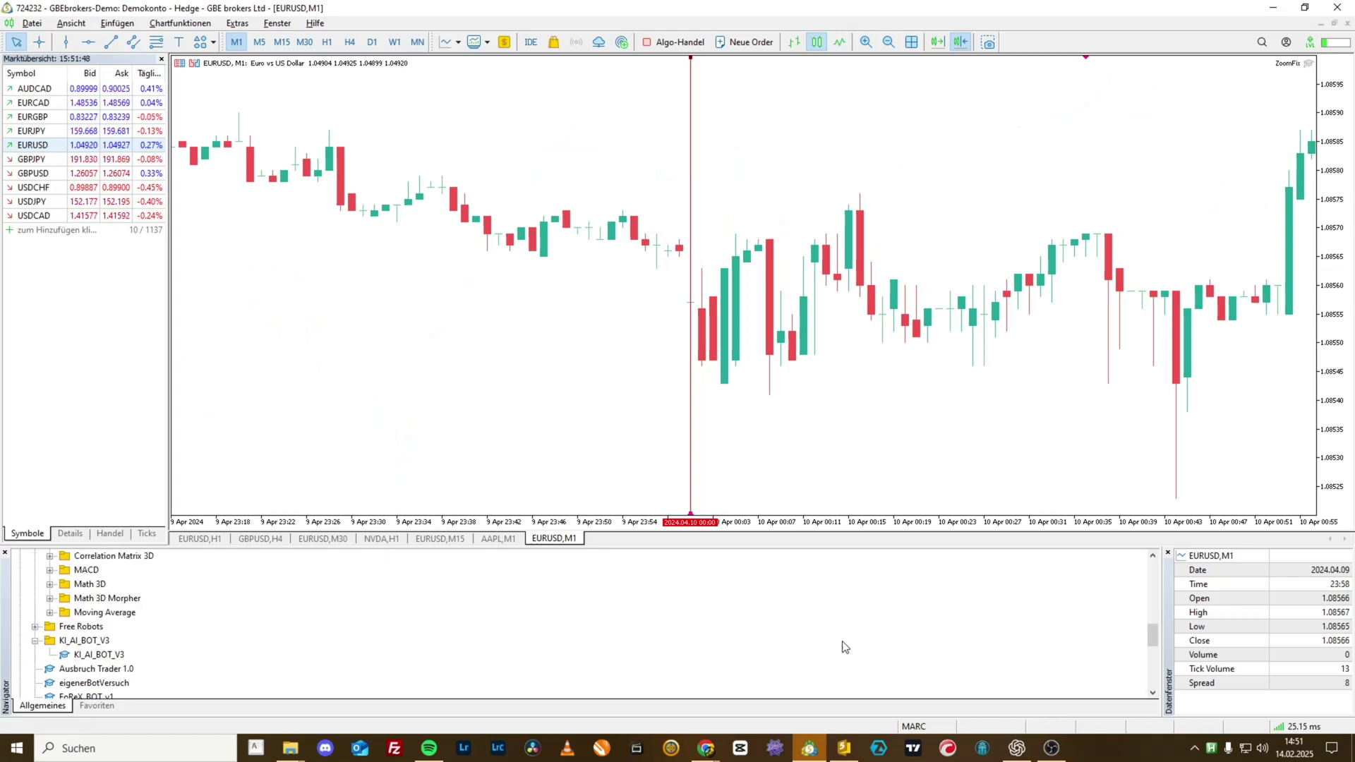
scroll(432, 644, "down", 6)
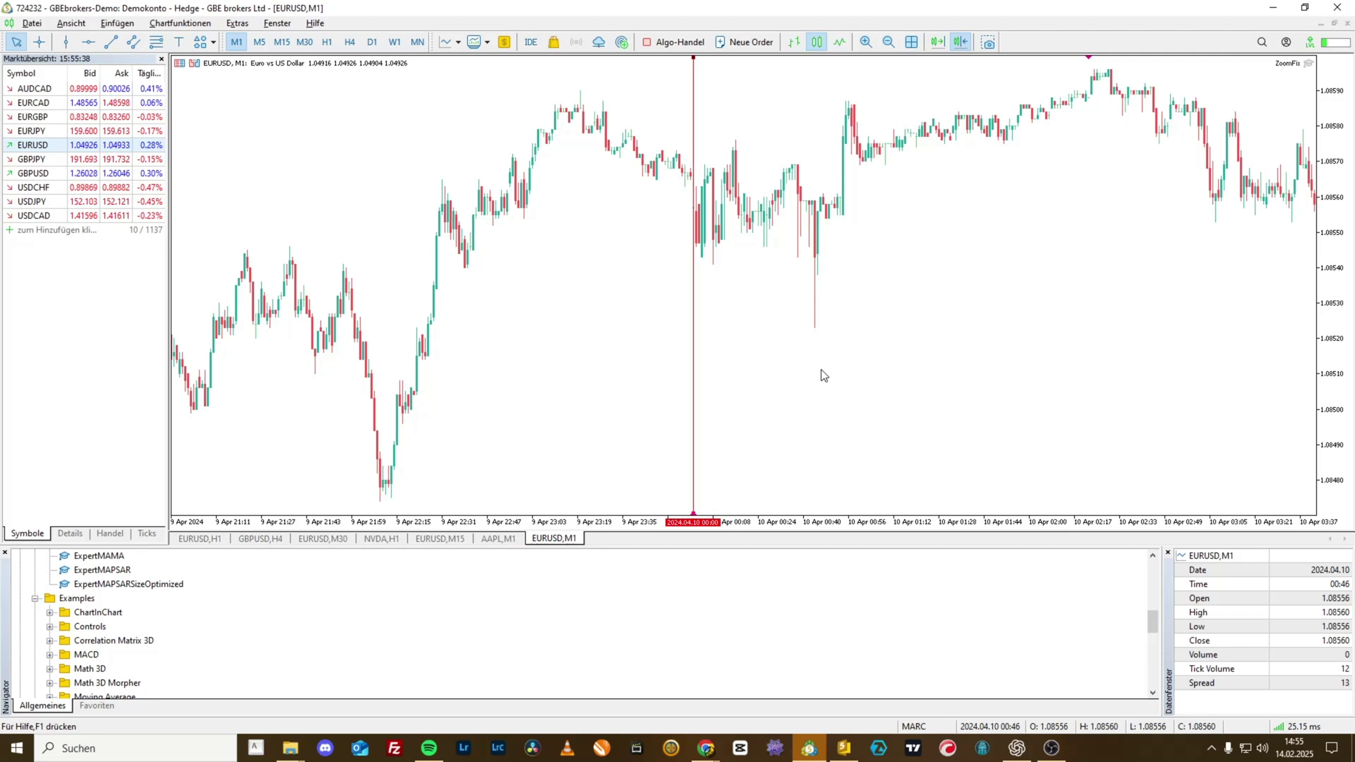
Switch the EURUSD chart to H1 and hide its period separators, closing the indicator list again
left_click(327, 41)
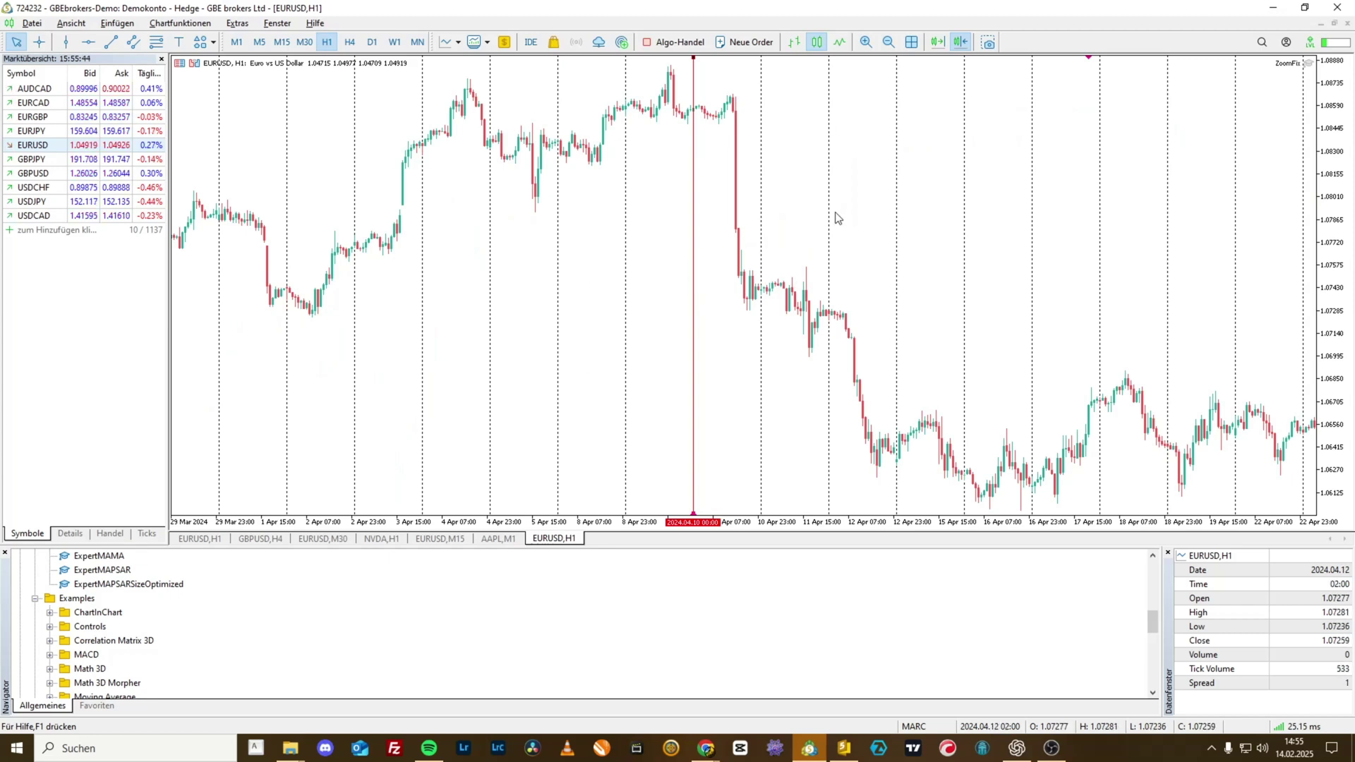
mouse_move(789, 315)
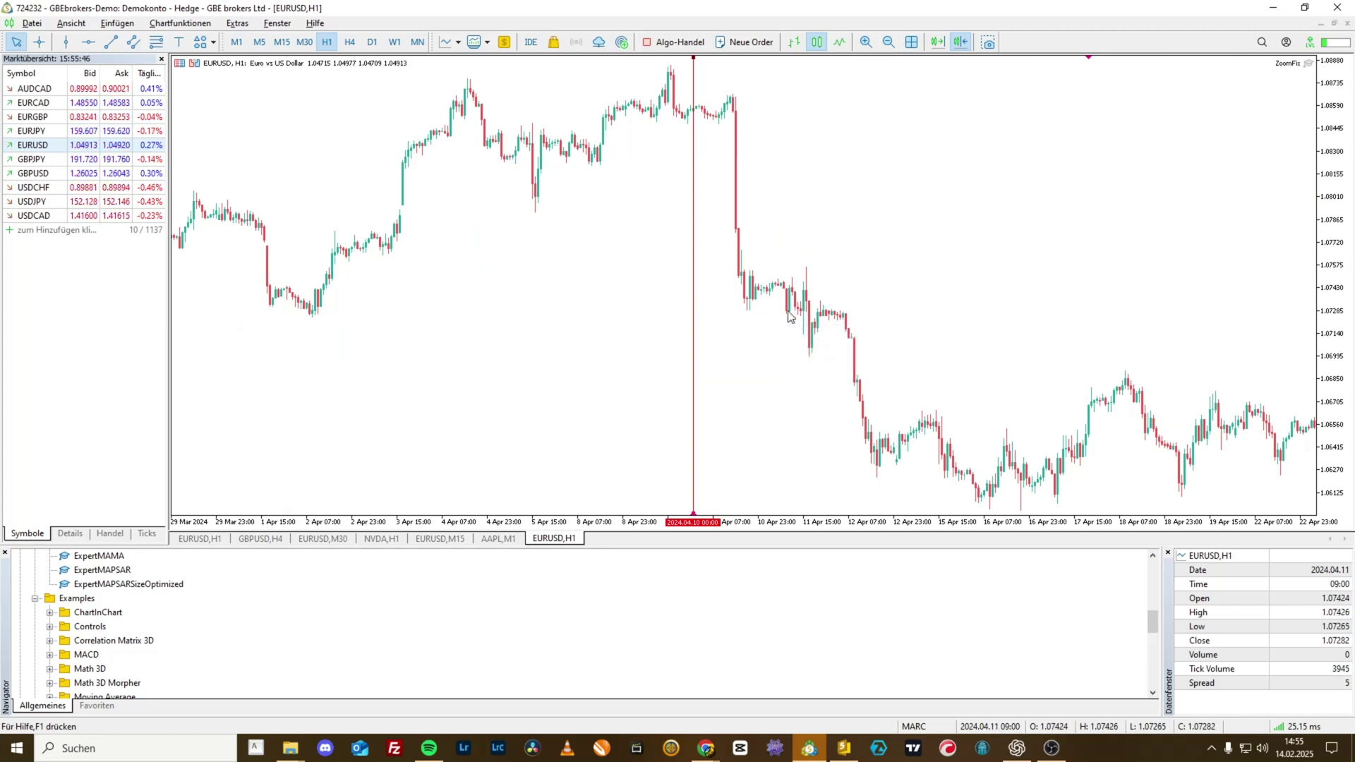
key("ctrl+i")
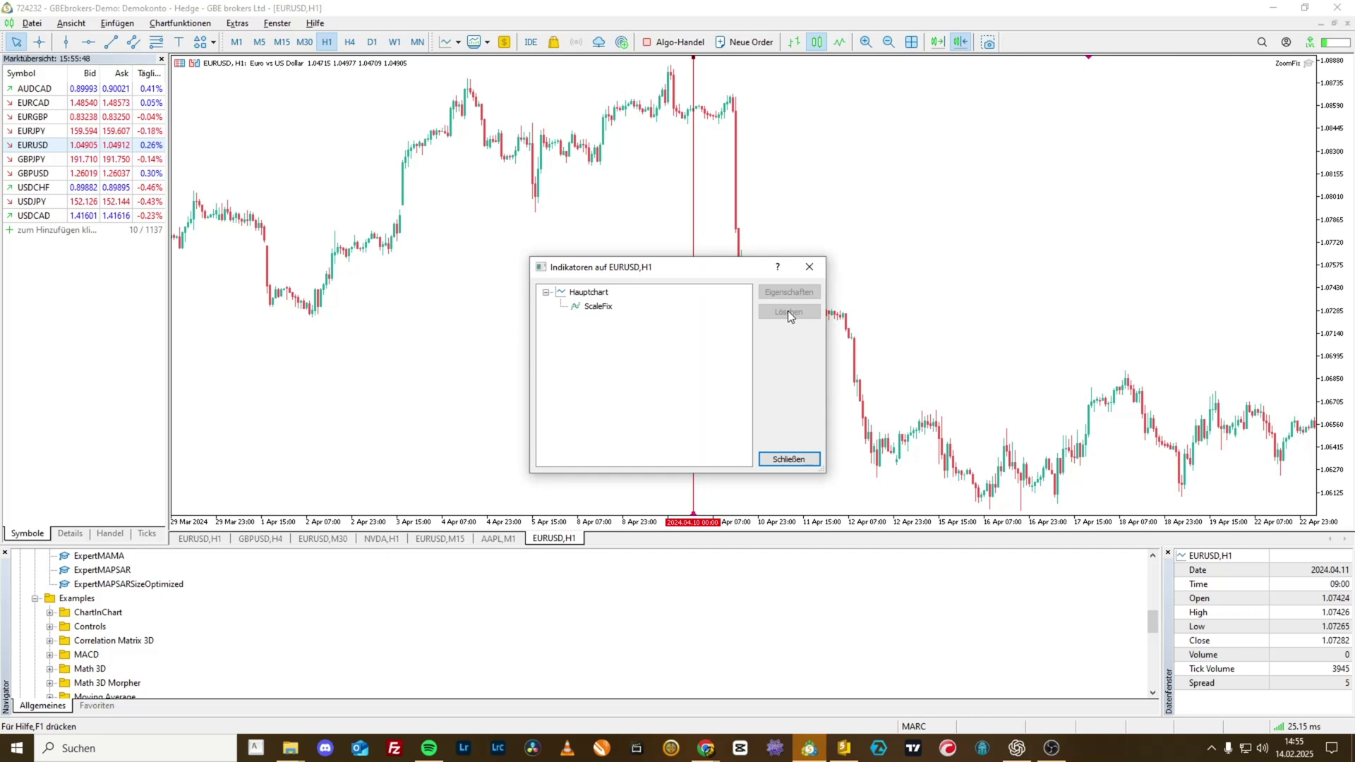
left_click(810, 267)
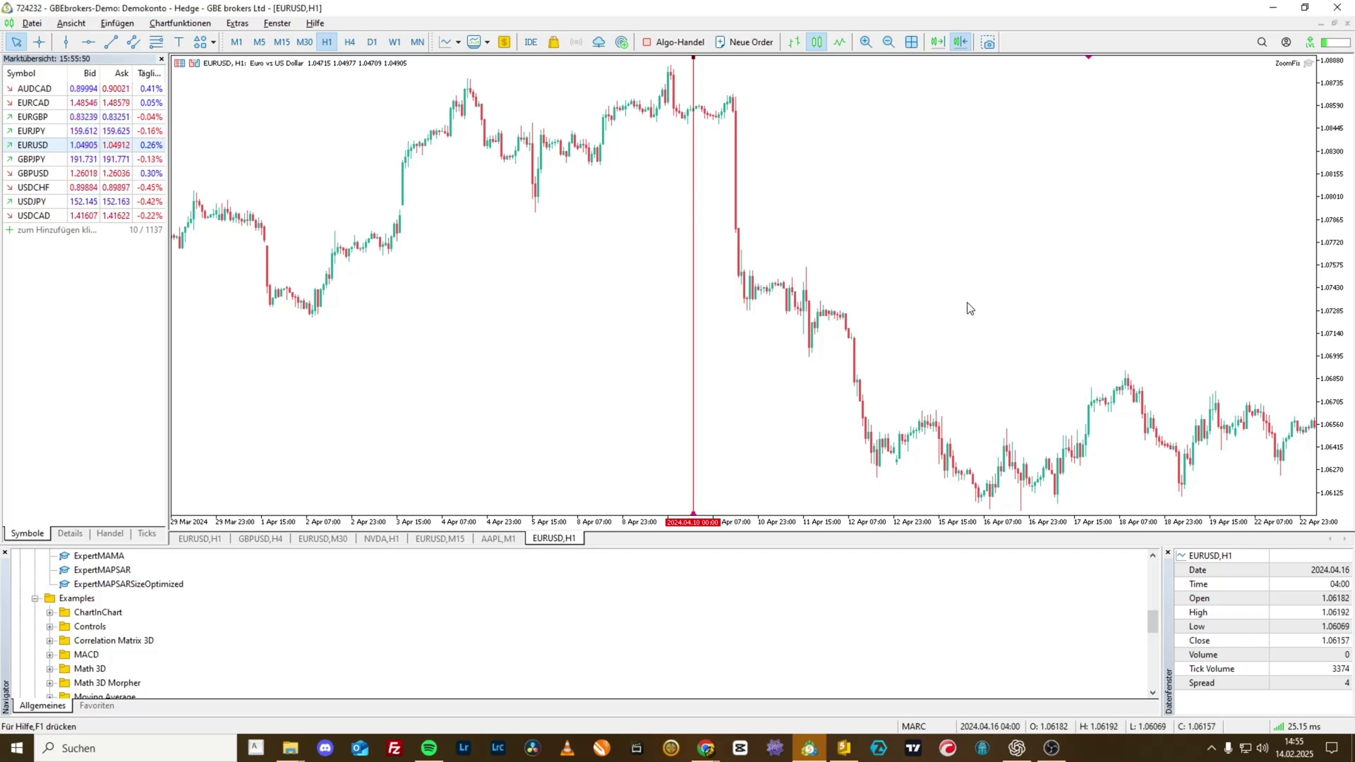
Move the vertical line on the EURUSD H1 chart to 2024.04.09 12:00
scroll(714, 307, "up", 4)
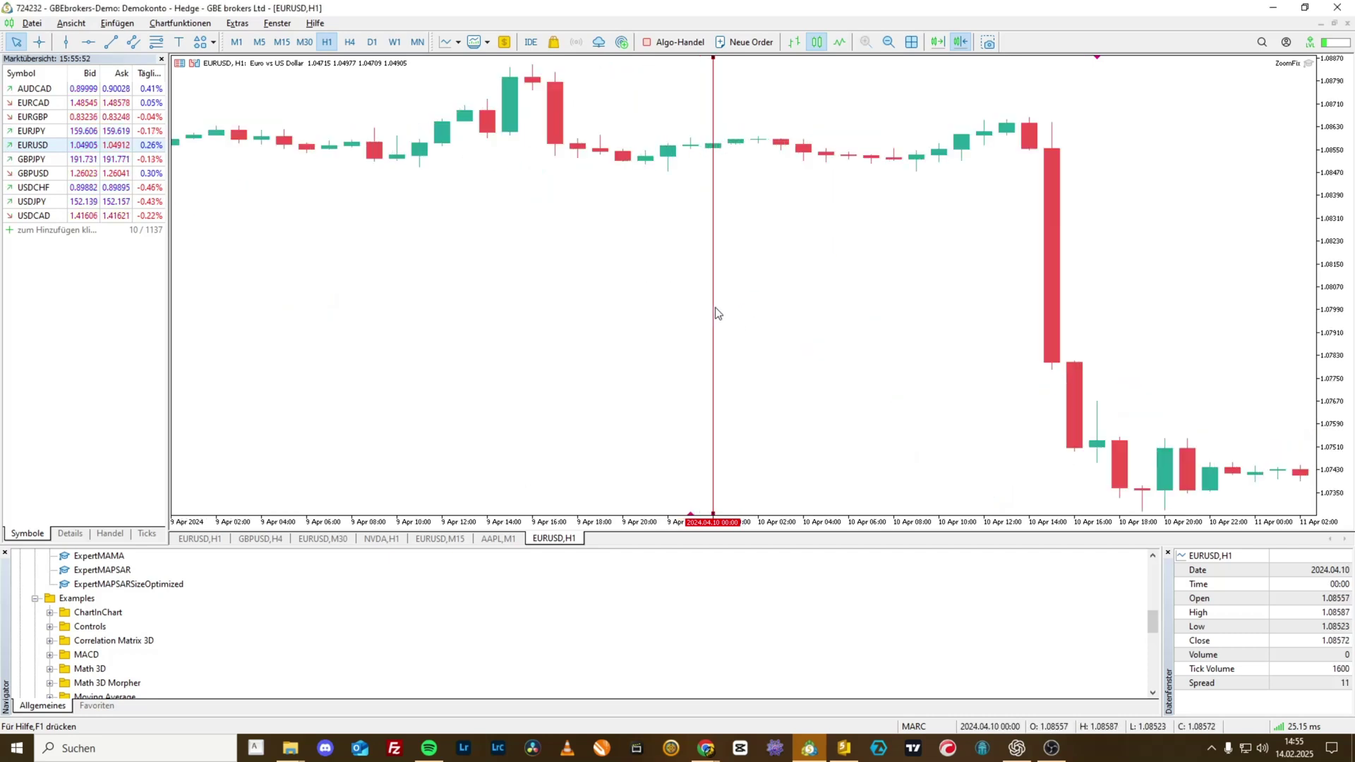
left_click_drag(1260, 278, 944, 278)
left_click_drag(322, 281, 696, 267)
scroll(696, 268, "down", 4)
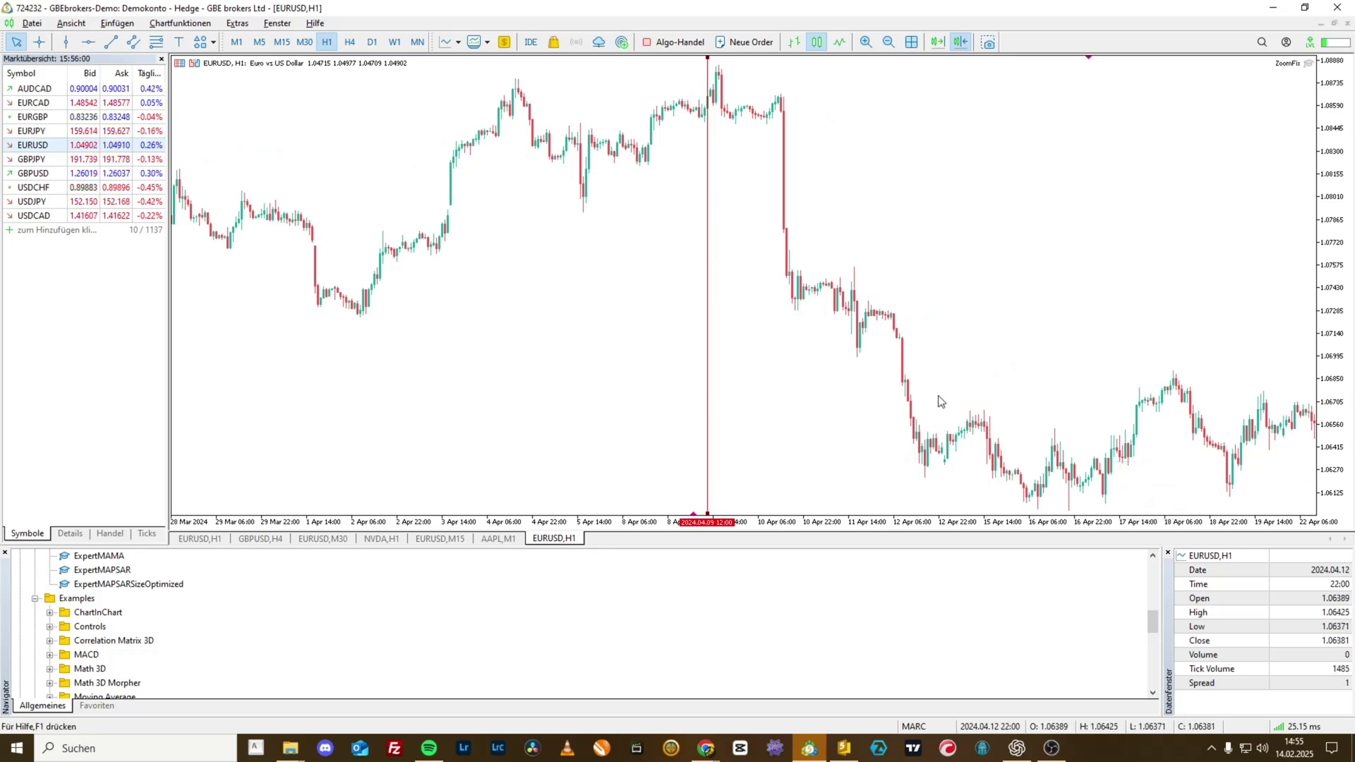
Switch to the Zoom Fix Pack folder in File Explorer and exit the running full-screen reverse-zoom script
key("alt+Tab")
key("alt+Tab")
key("alt+Tab")
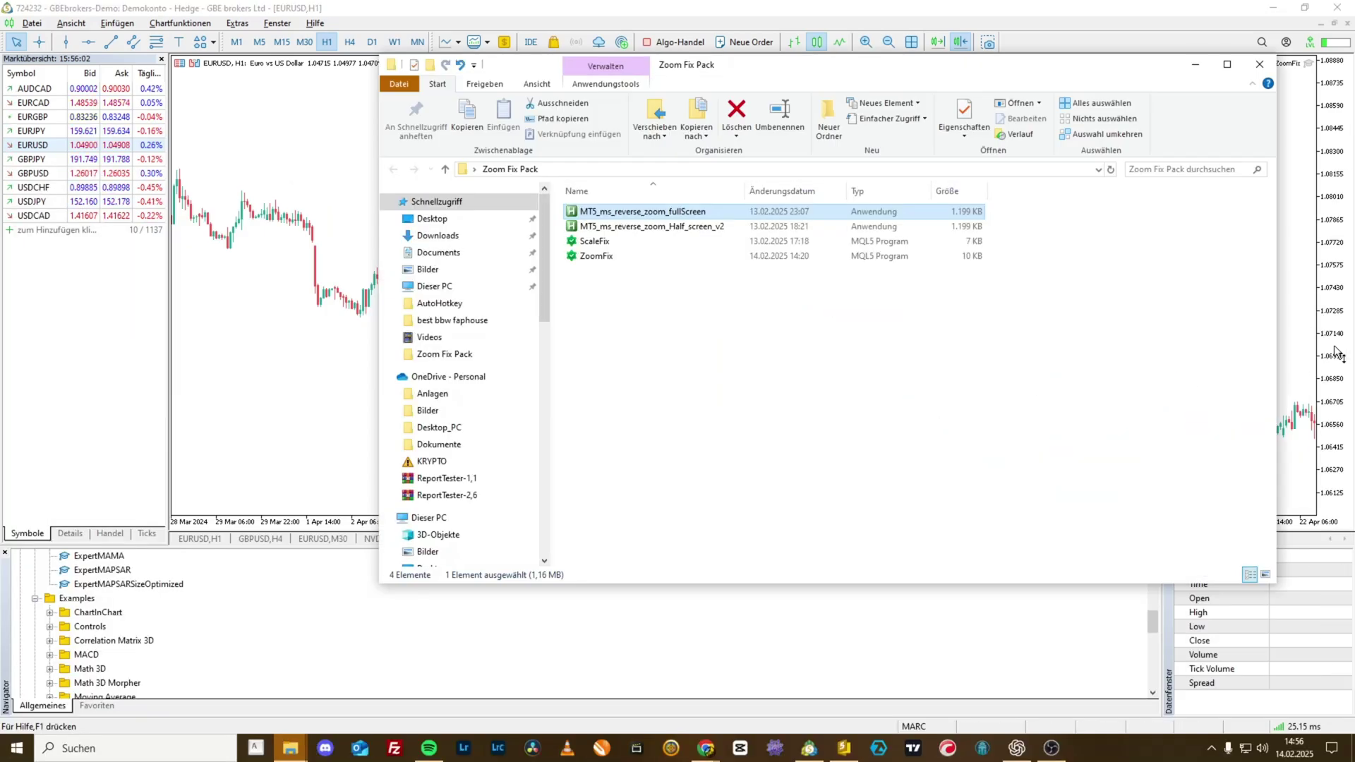
left_click(1219, 750)
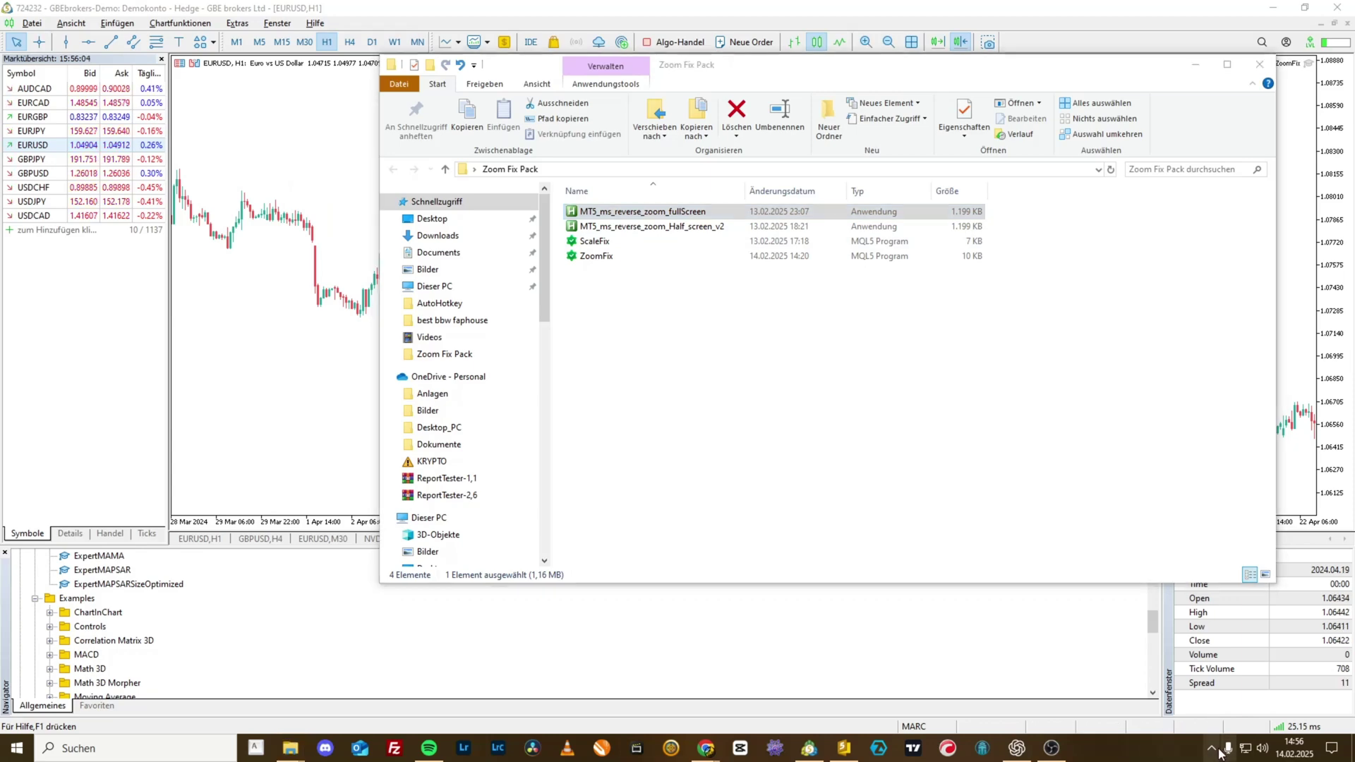
right_click(1219, 750)
left_click(1193, 747)
right_click(1212, 747)
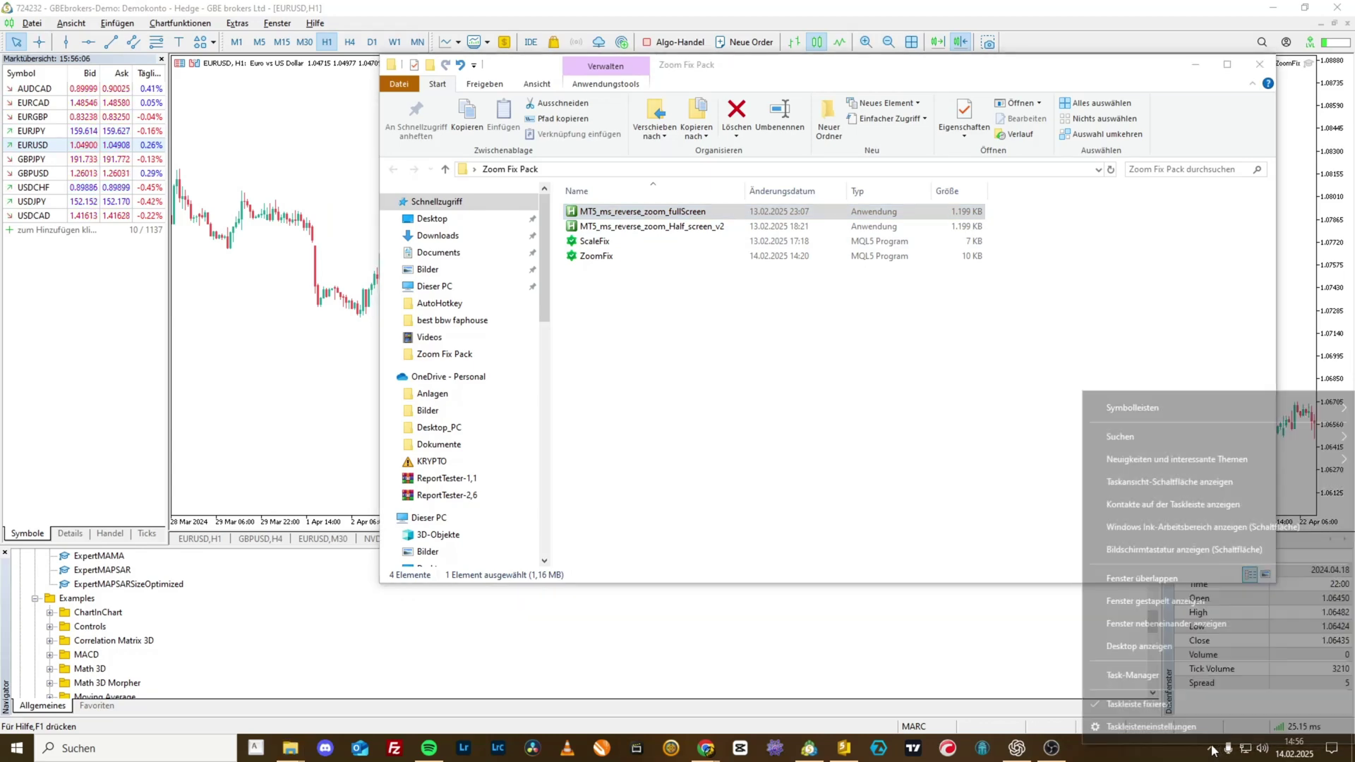
left_click(1212, 750)
right_click(1209, 723)
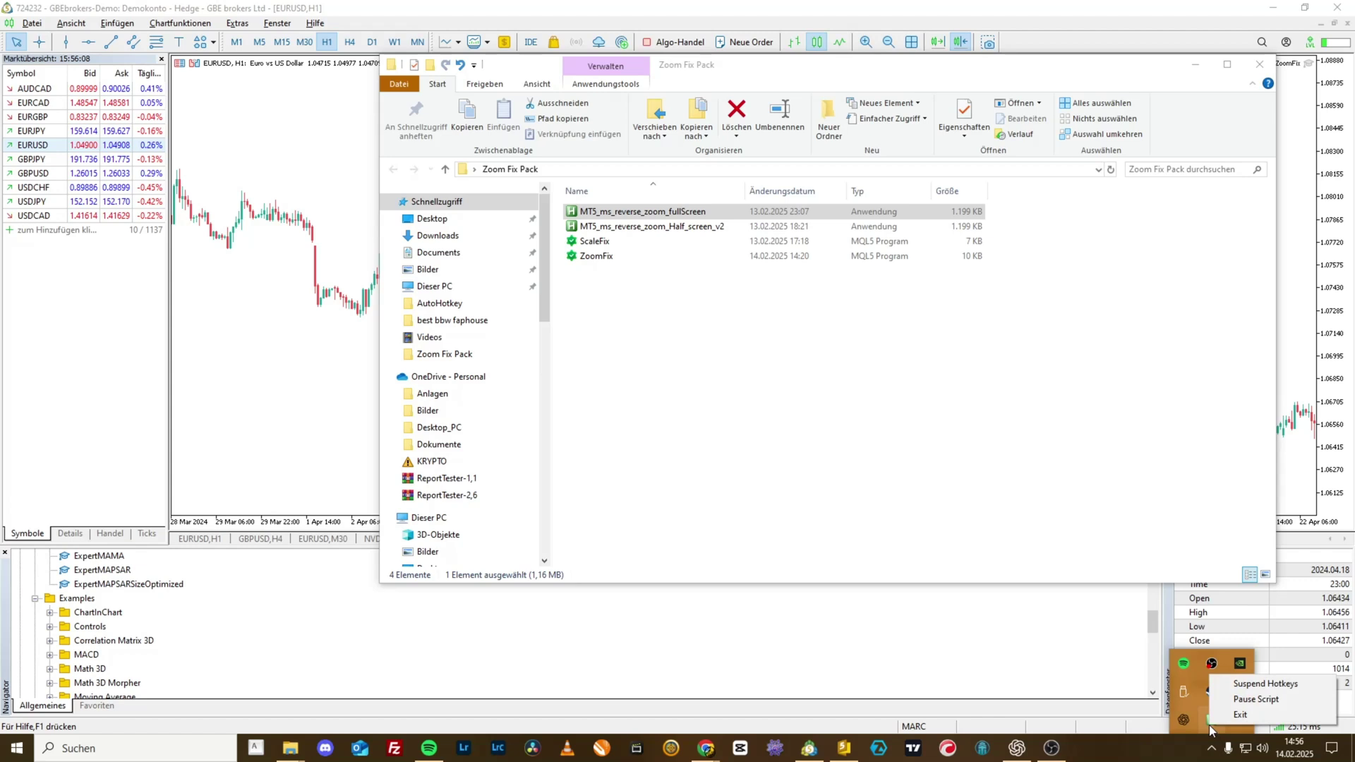
Launch MT5_ms_reverse_zoom_Half_screen_v2 and minimize the Zoom Fix Pack folder to return to the EURUSD H1 chart
left_click(644, 227)
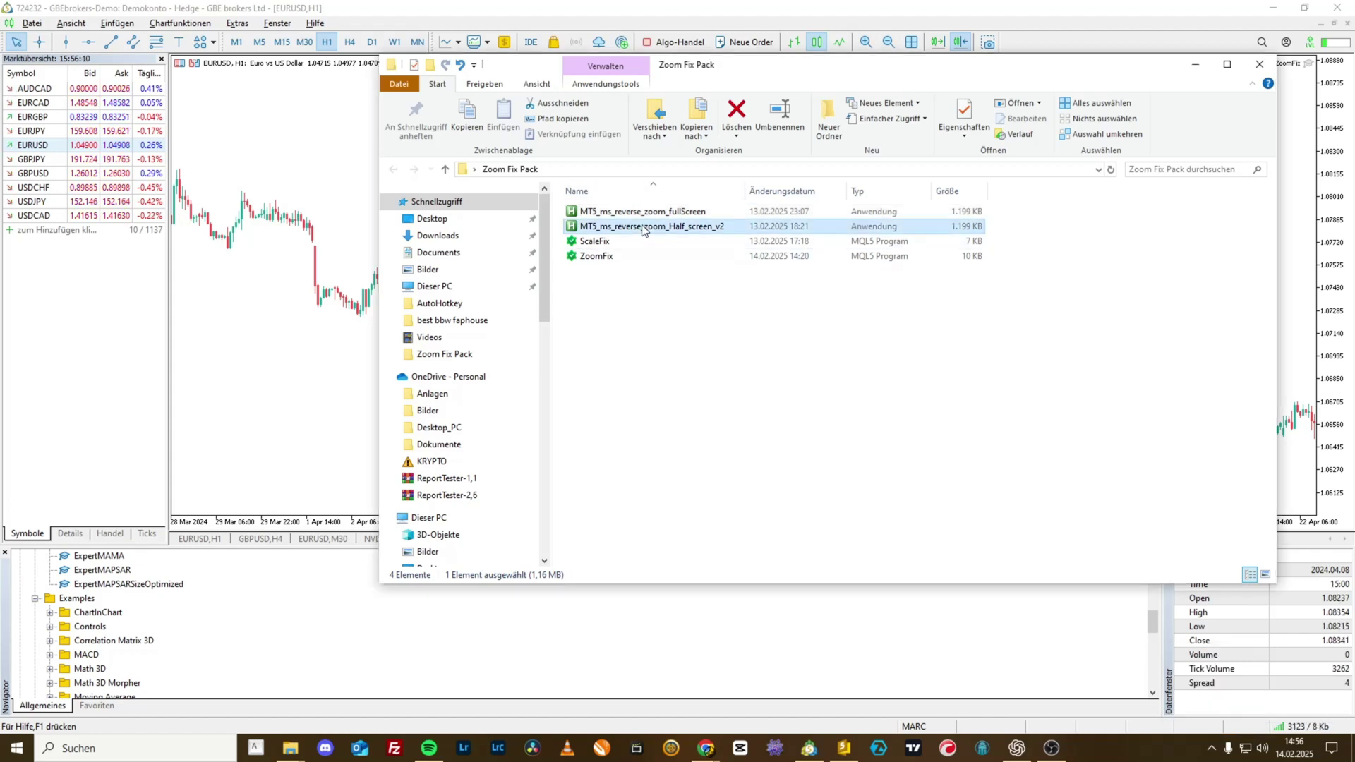
double_click(642, 227)
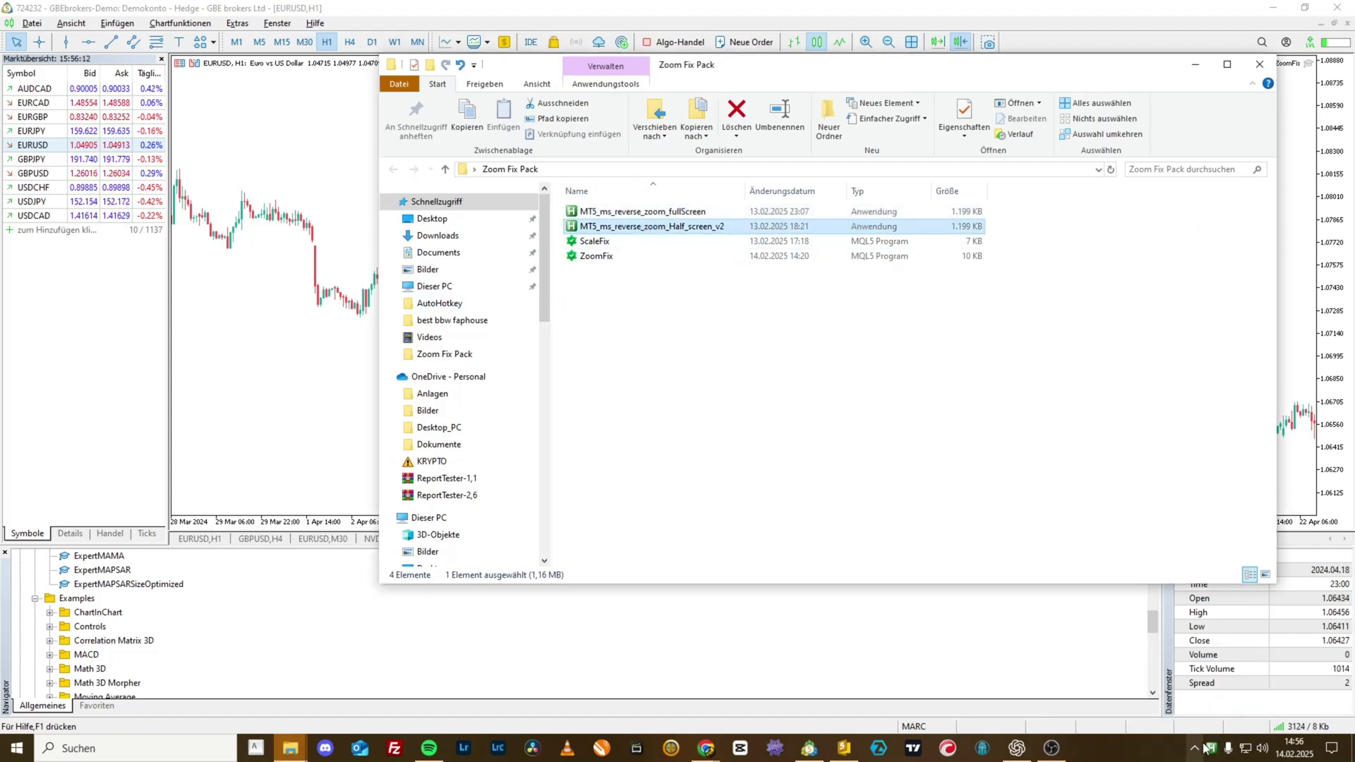
left_click(1195, 64)
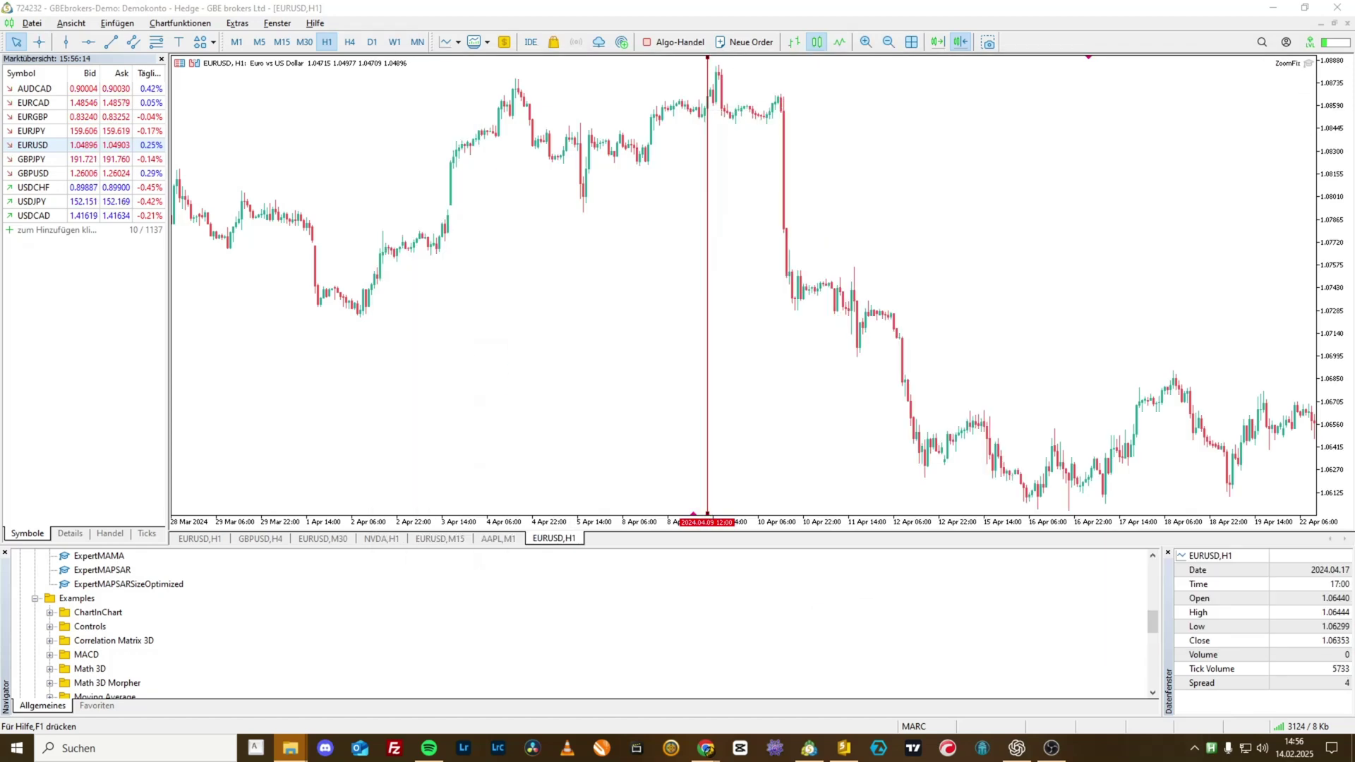
Test the half-screen script by zooming and scrolling the EURUSD H1 chart, and realign the vertical line with the fixed-position marker
scroll(1287, 262, "up", 1)
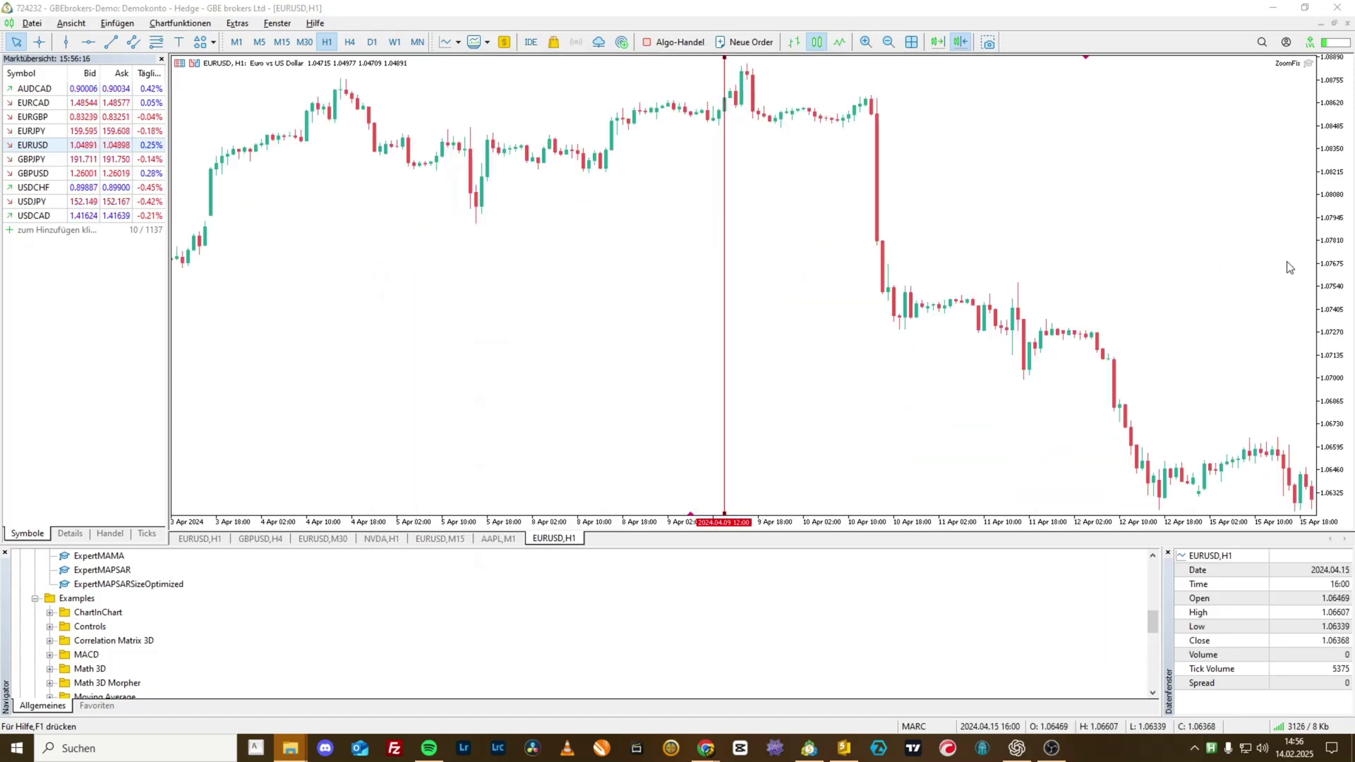
scroll(1268, 267, "up", 1)
scroll(1269, 267, "down", 3)
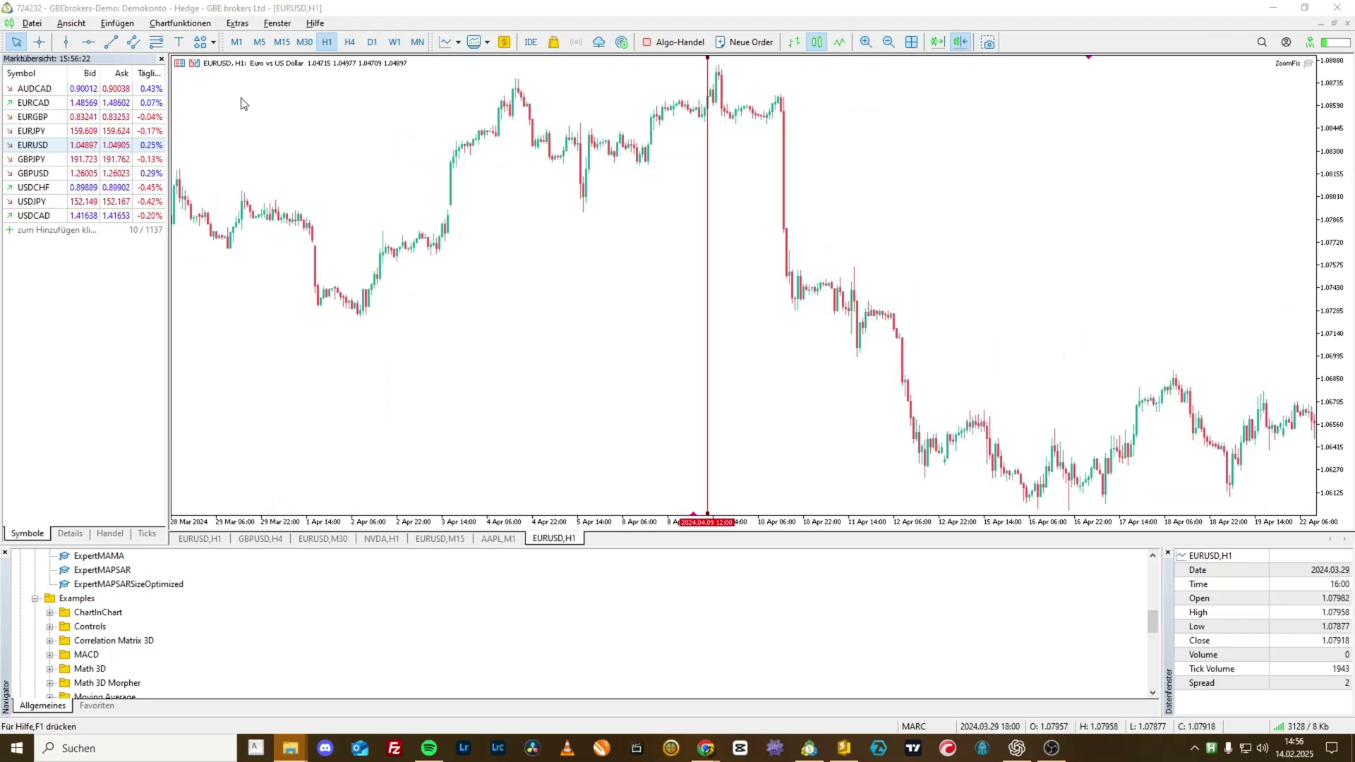
scroll(232, 324, "down", 3)
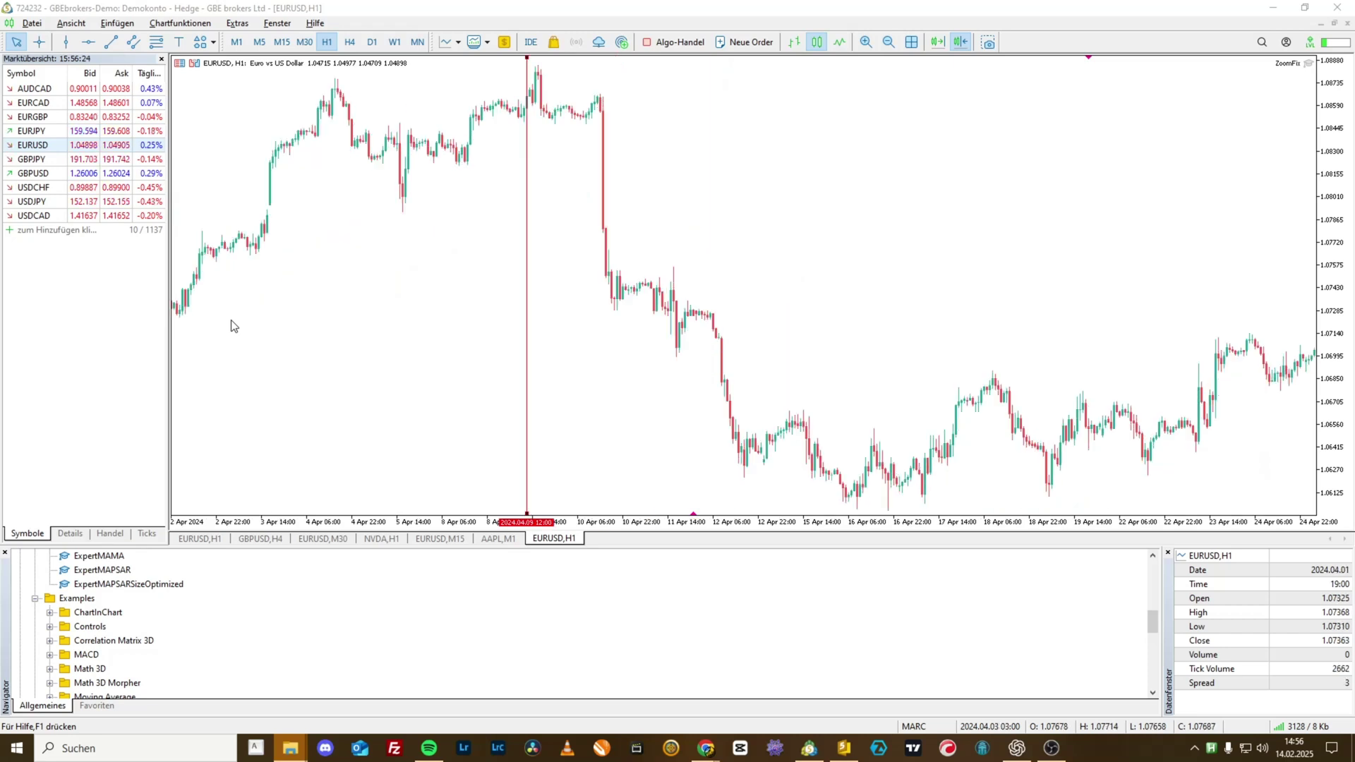
scroll(234, 326, "up", 3)
scroll(599, 353, "down", 1)
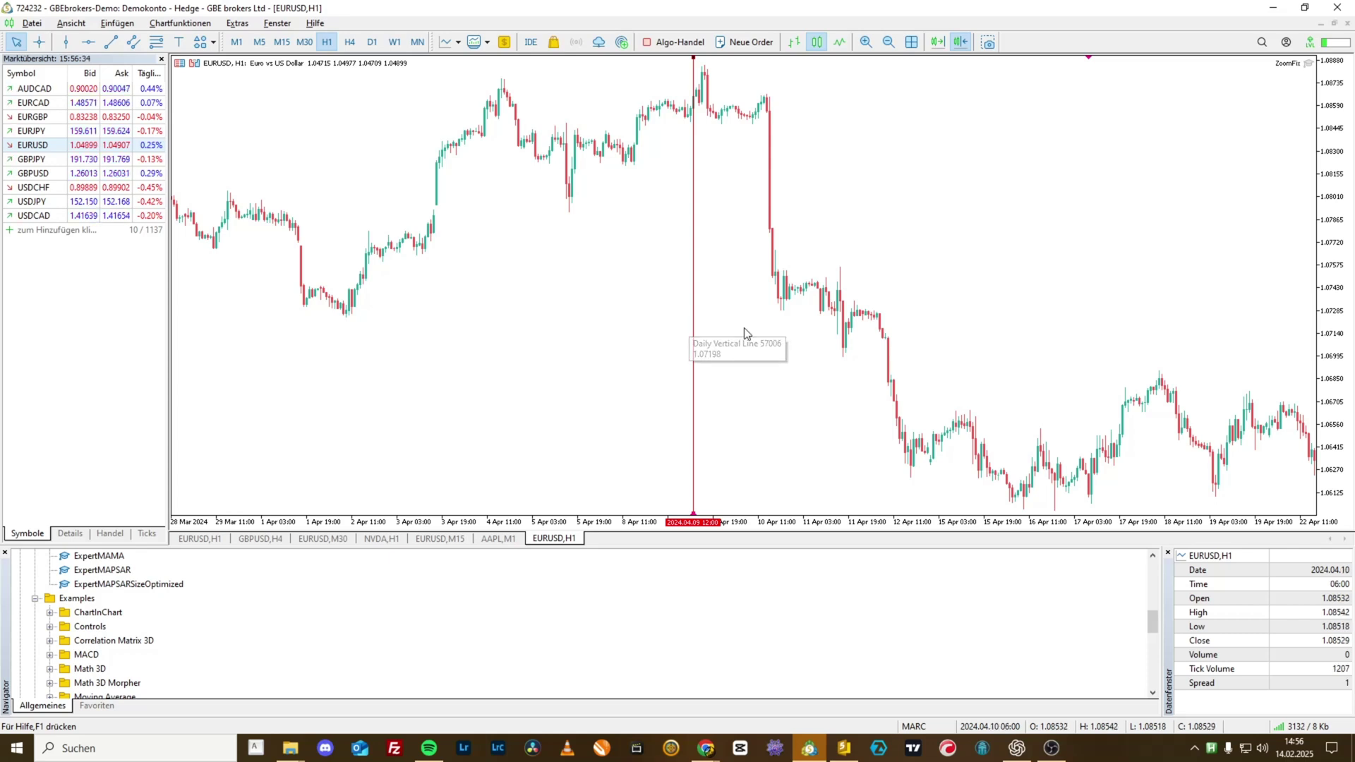
left_click_drag(833, 332, 745, 331)
Compare the half-screen script's zones by zooming near the H1 chart's right edge and scrolling through time near its left edge
scroll(745, 333, "up", 1)
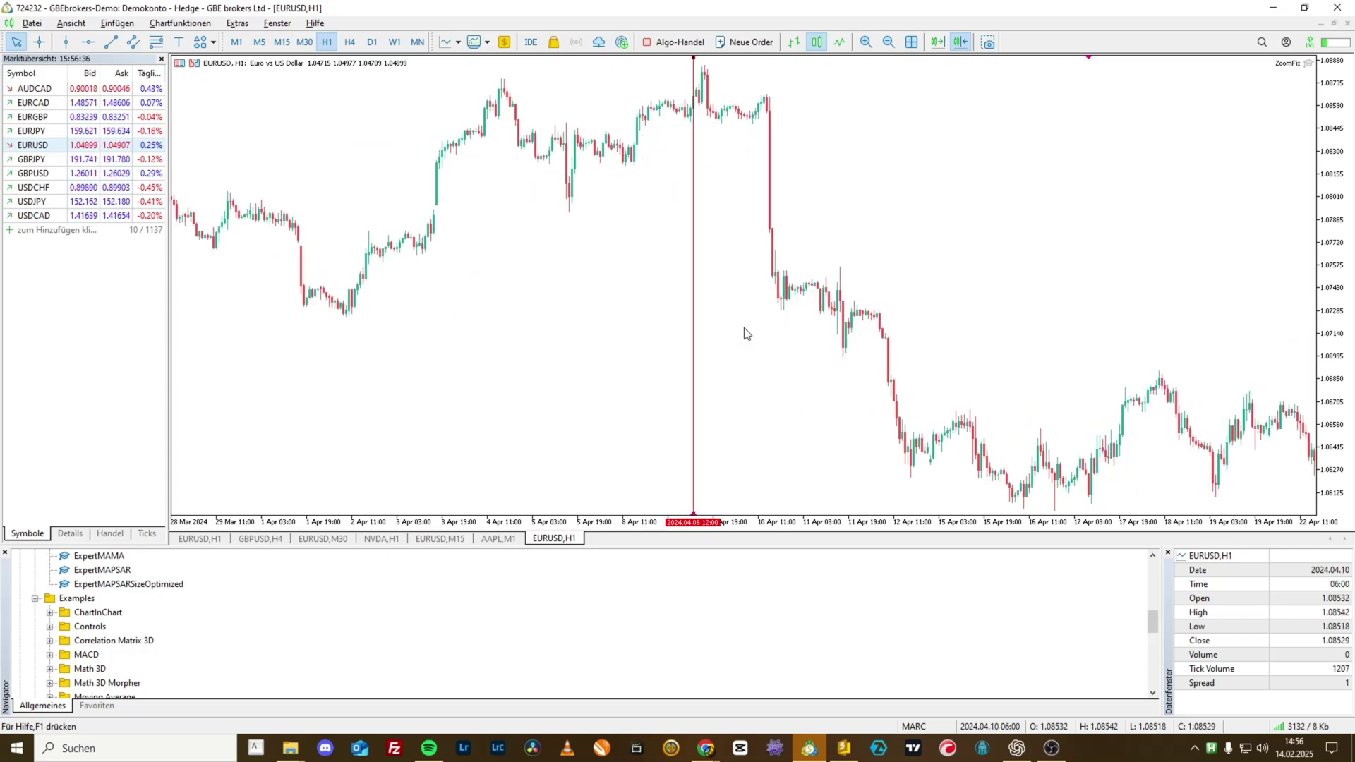
scroll(1002, 334, "down", 1)
scroll(1002, 335, "up", 1)
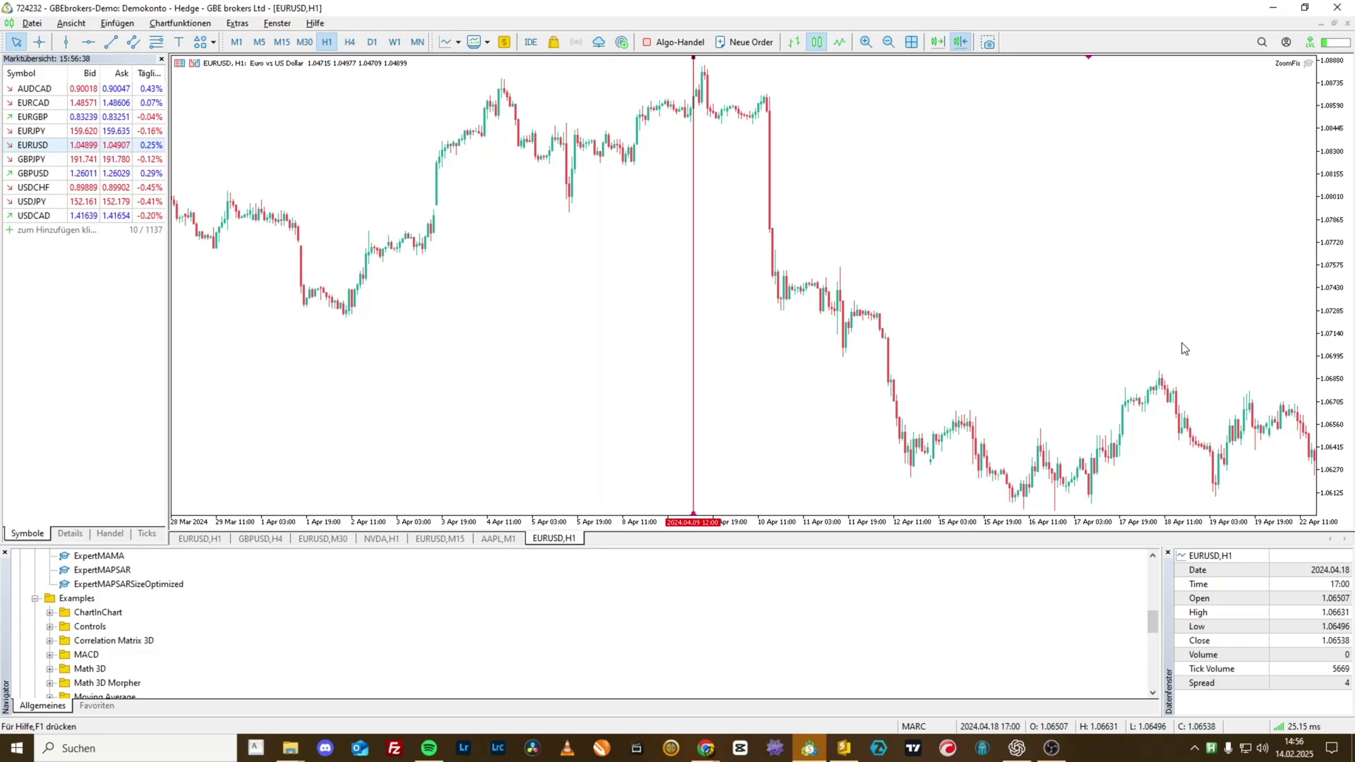
key("plus")
scroll(1188, 347, "up", 2)
scroll(1189, 348, "down", 2)
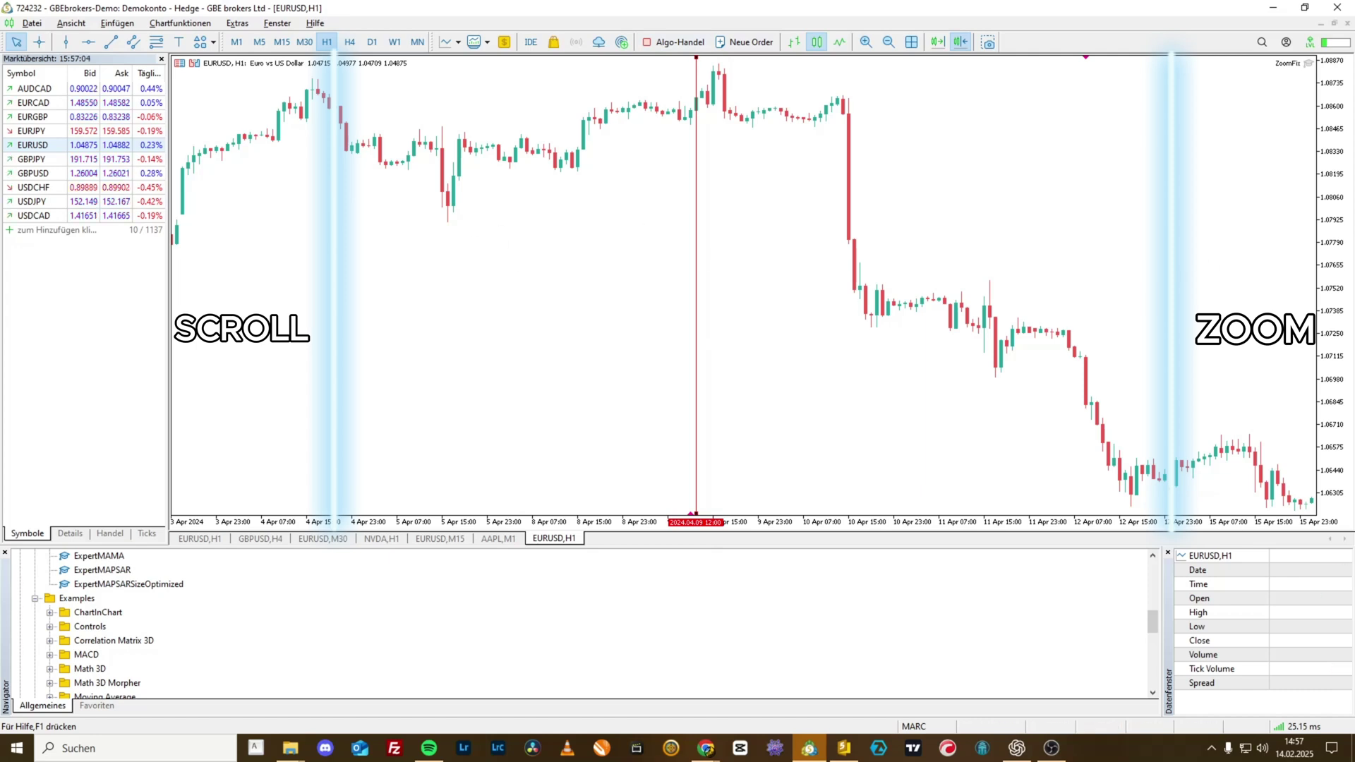
scroll(1295, 254, "up", 2)
scroll(1292, 252, "down", 3)
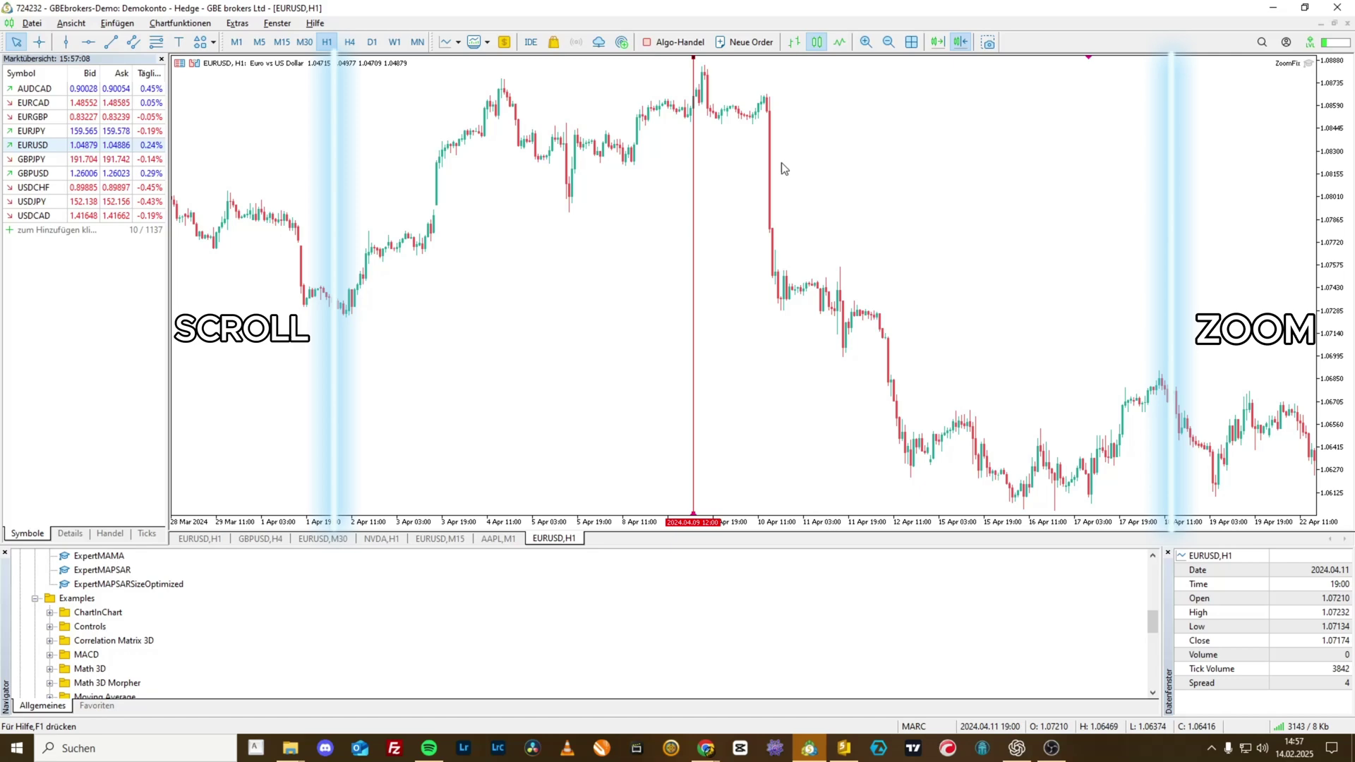
scroll(203, 266, "up", 5)
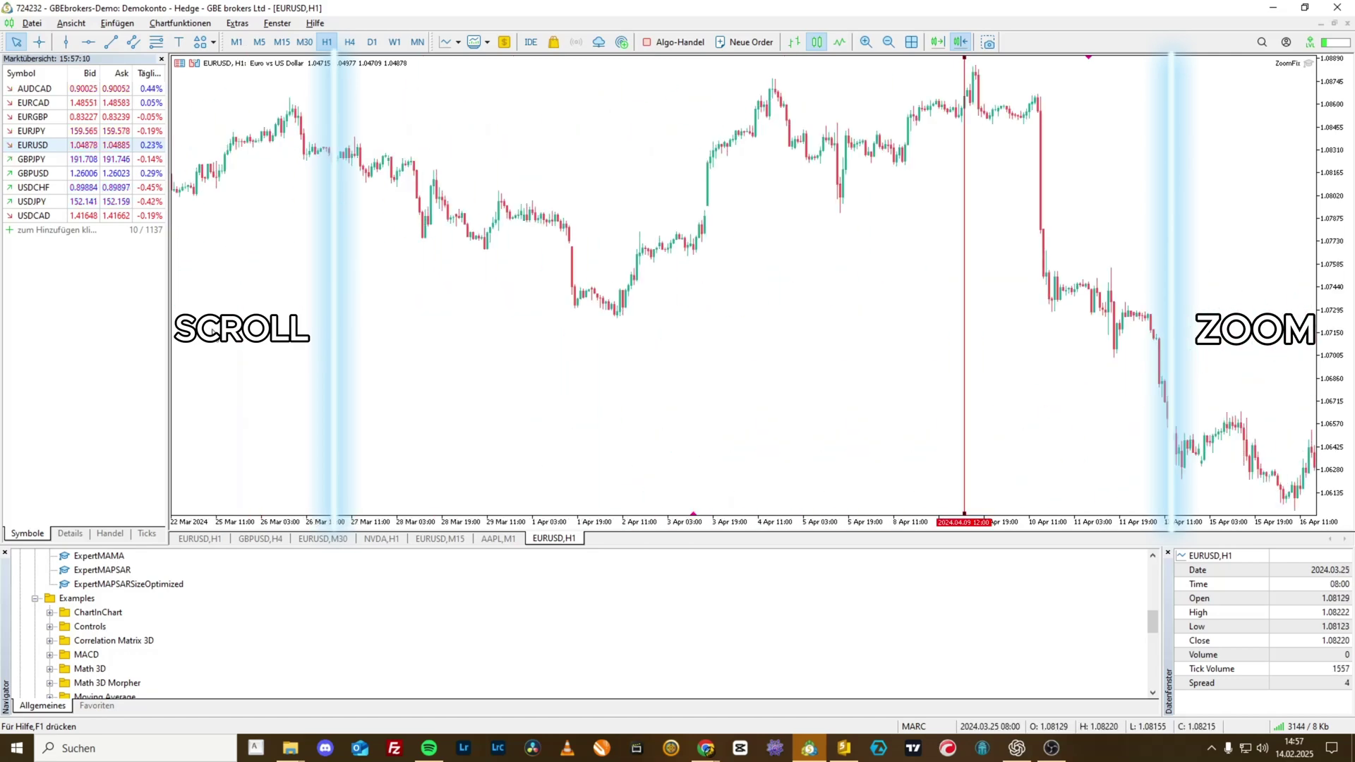
scroll(225, 284, "down", 6)
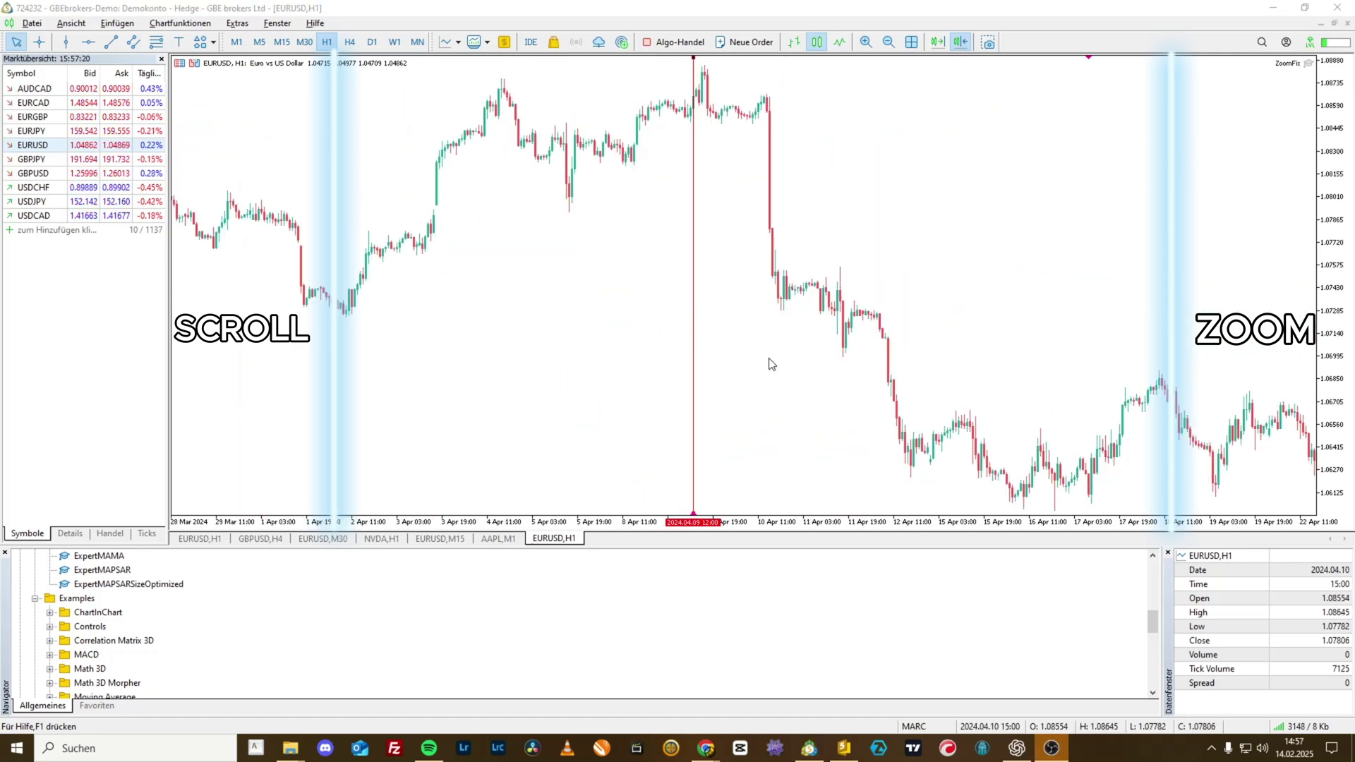
Bring the Zoom Fix Pack folder onto the main screen and open the Windows Autostart folder with the shell:startup command
key("alt+Tab")
key("alt+Tab")
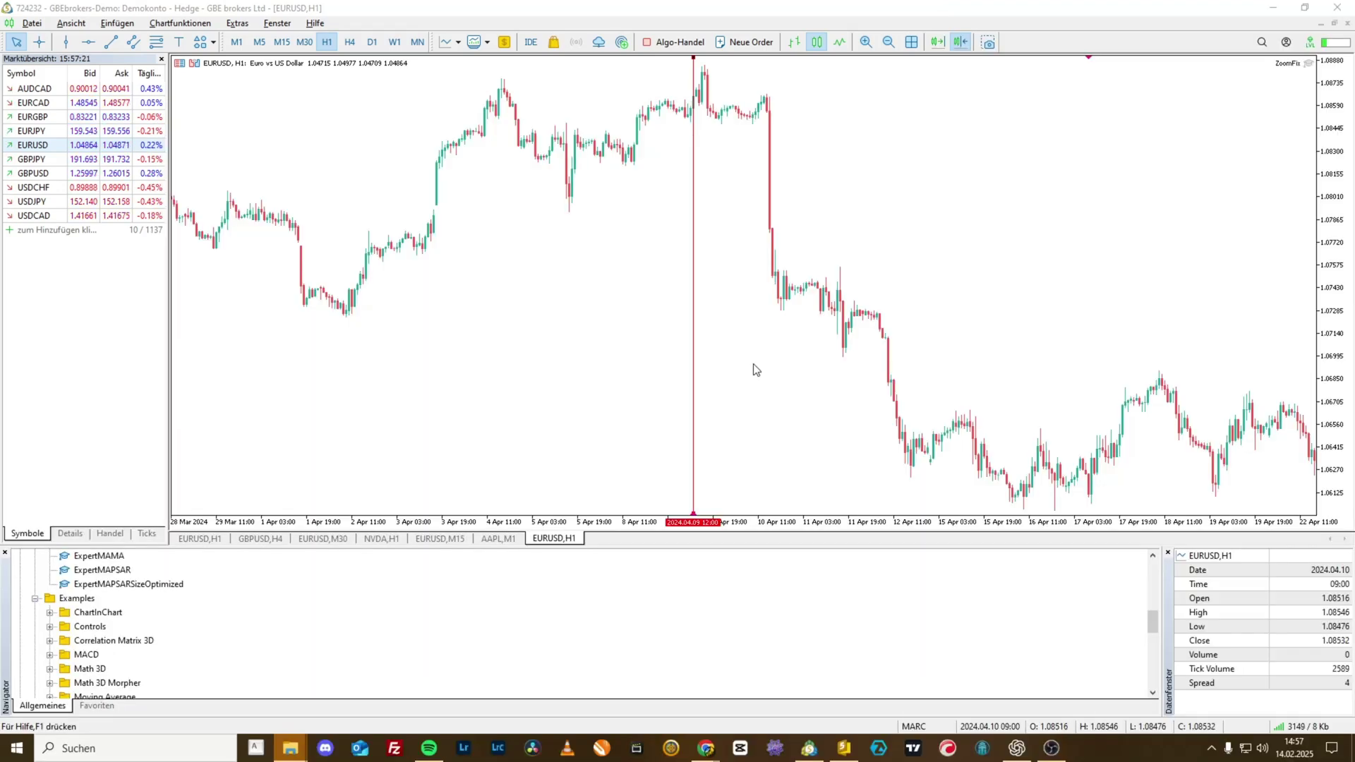
left_click_drag(1354, 113, 957, 115)
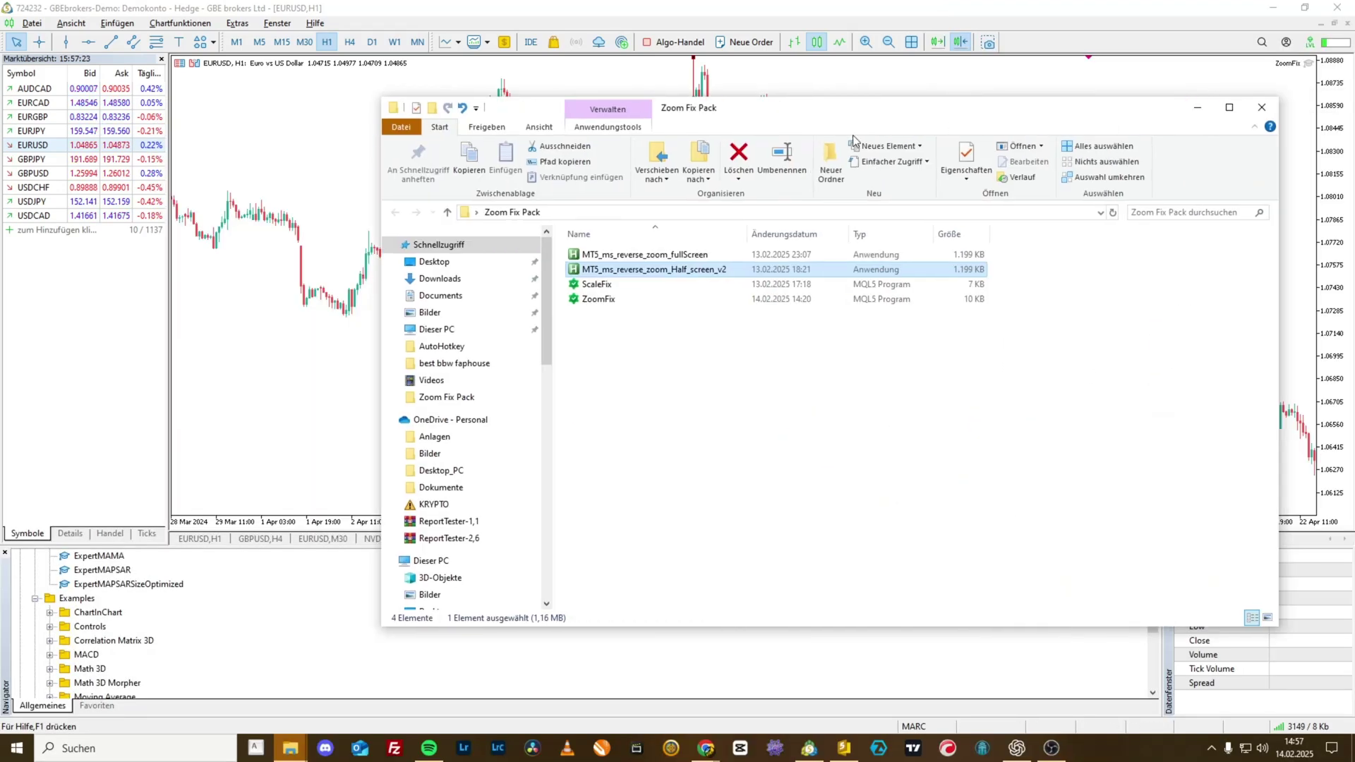
left_click(643, 259)
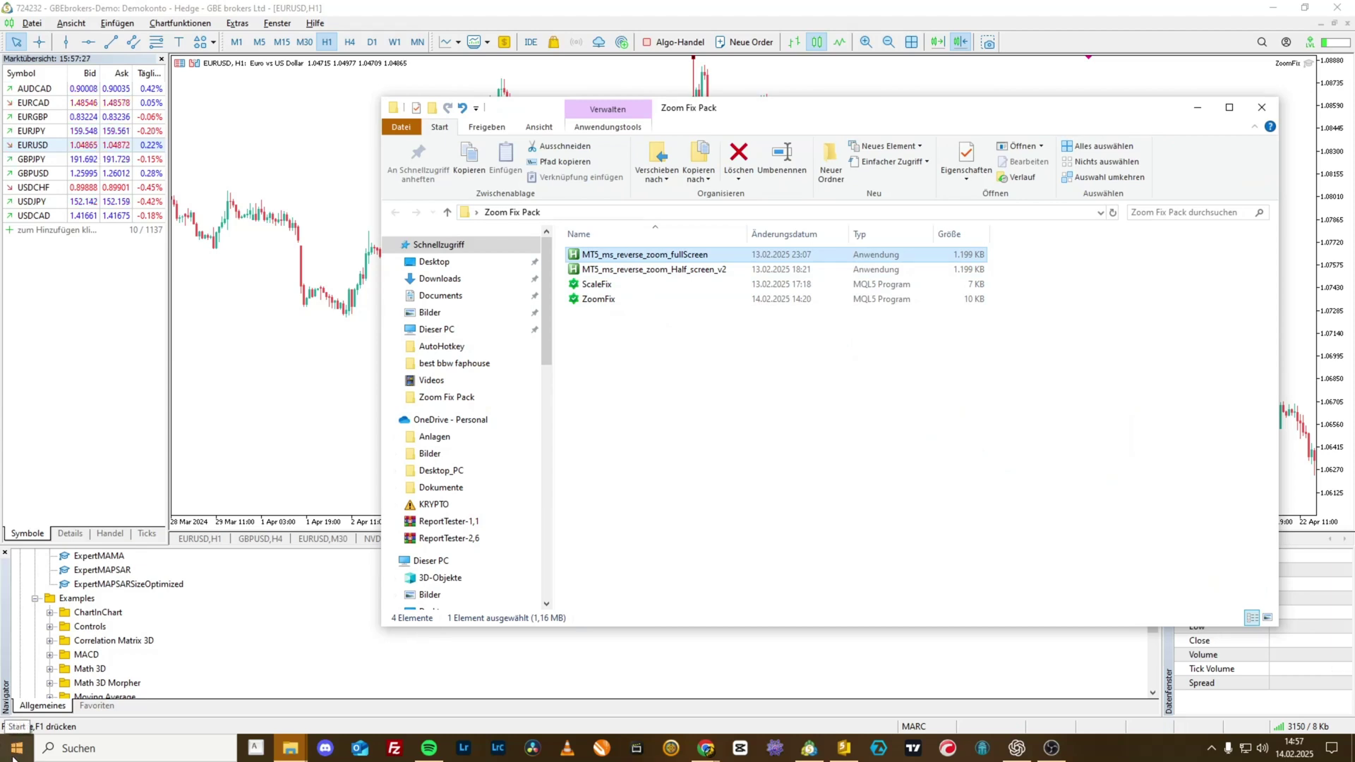
key("super+r")
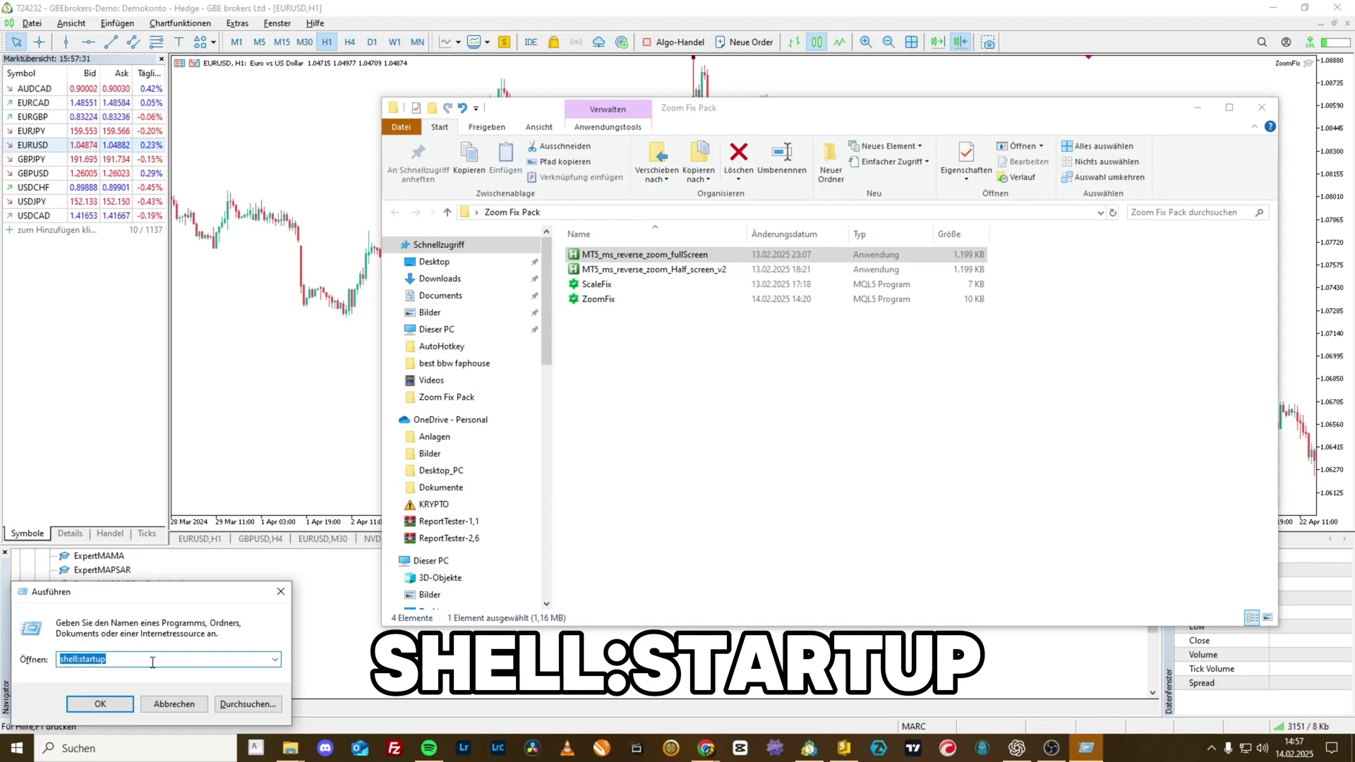
left_click(116, 705)
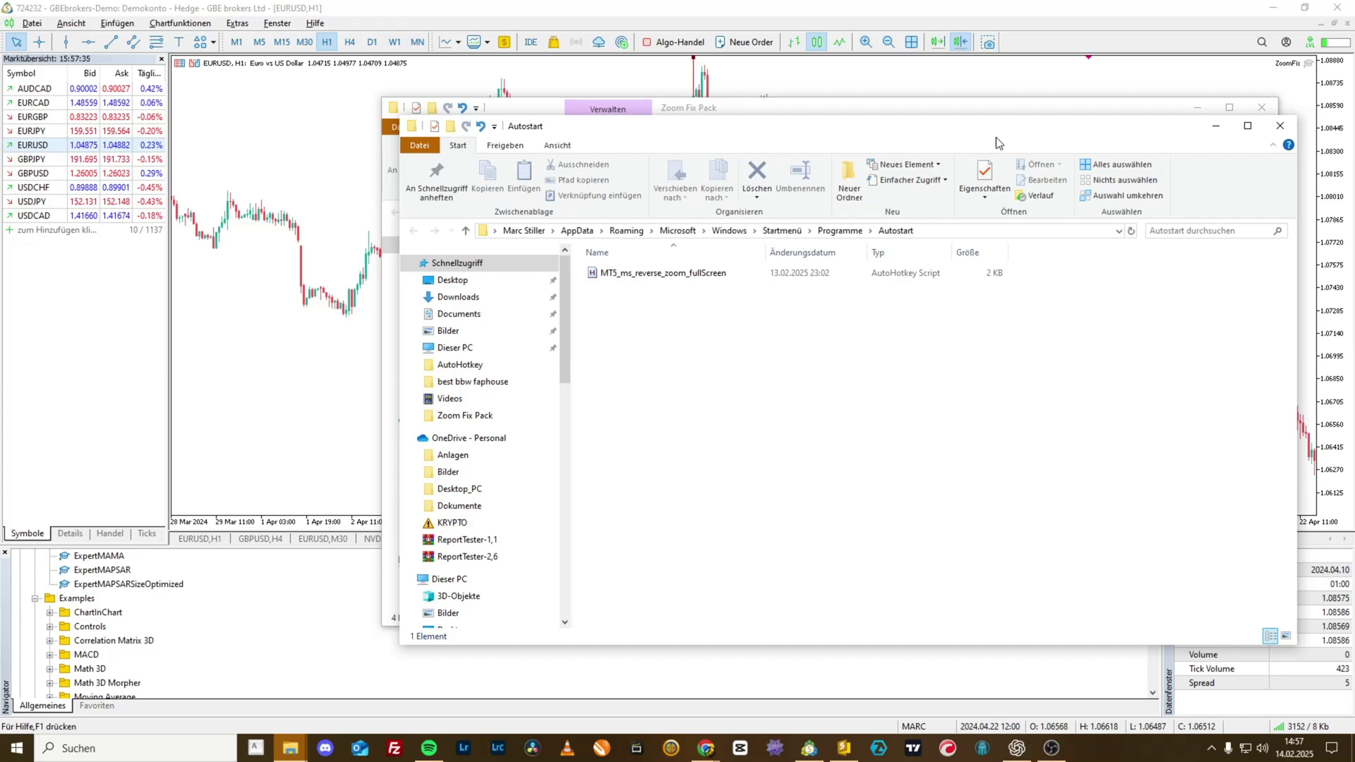
Move the MT5_ms_reverse_zoom_fullScreen application from Zoom Fix Pack into the Autostart folder and check the hidden tray programs
left_click_drag(771, 131, 1350, 139)
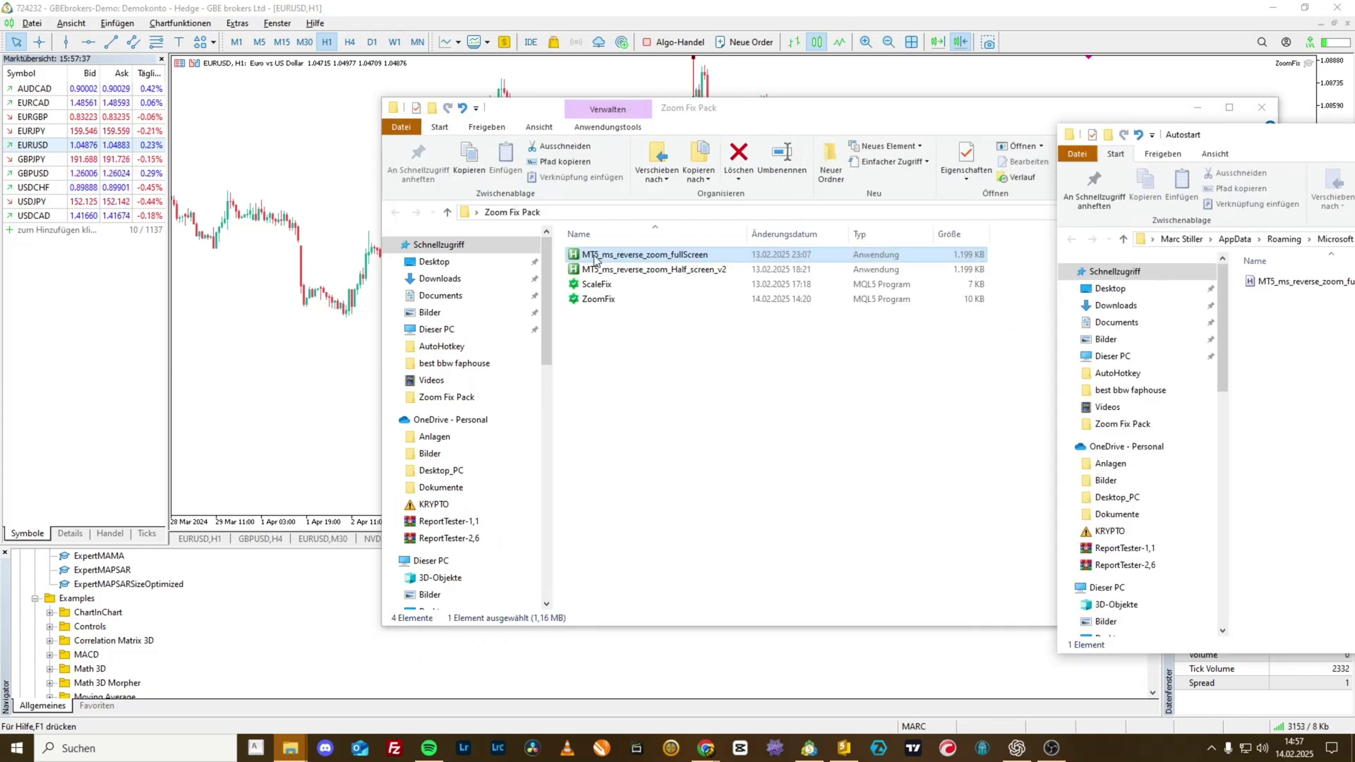
left_click_drag(644, 254, 1289, 316)
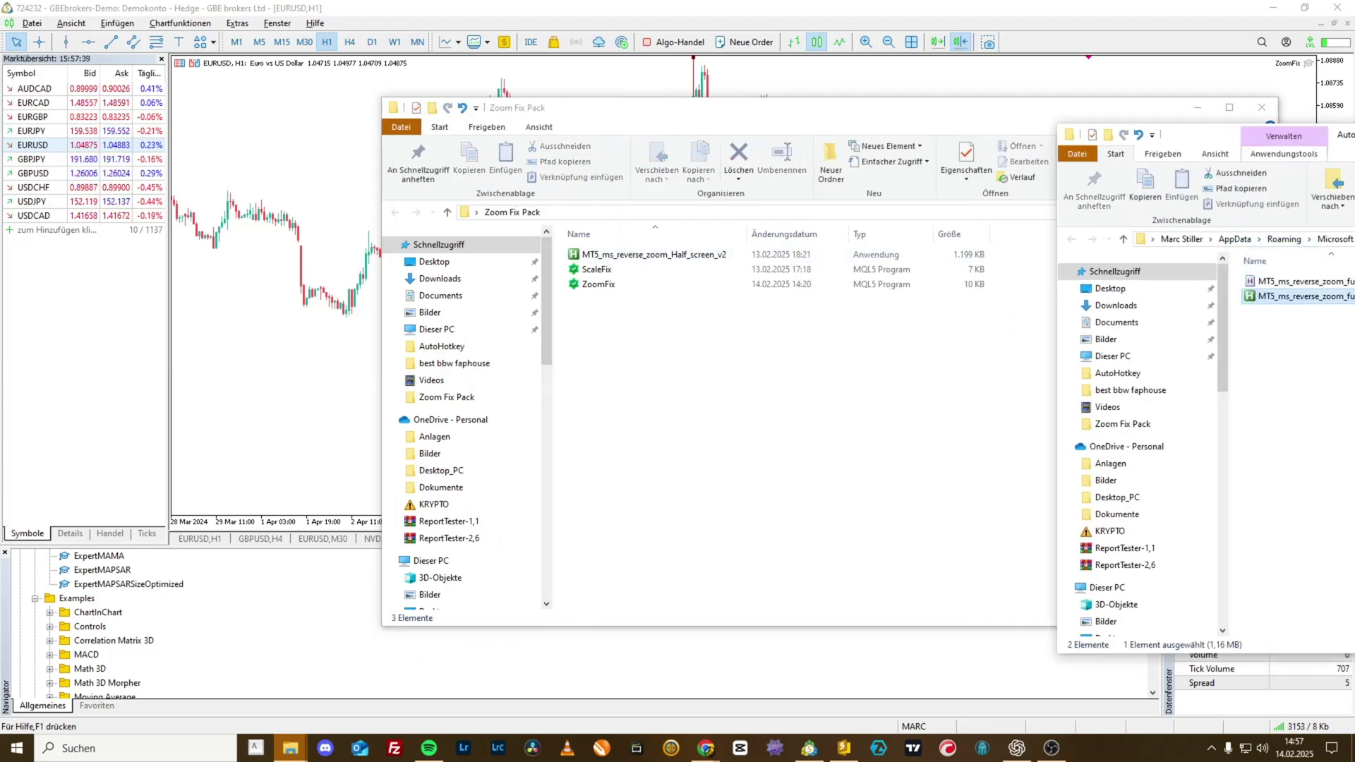
left_click_drag(1350, 137, 829, 132)
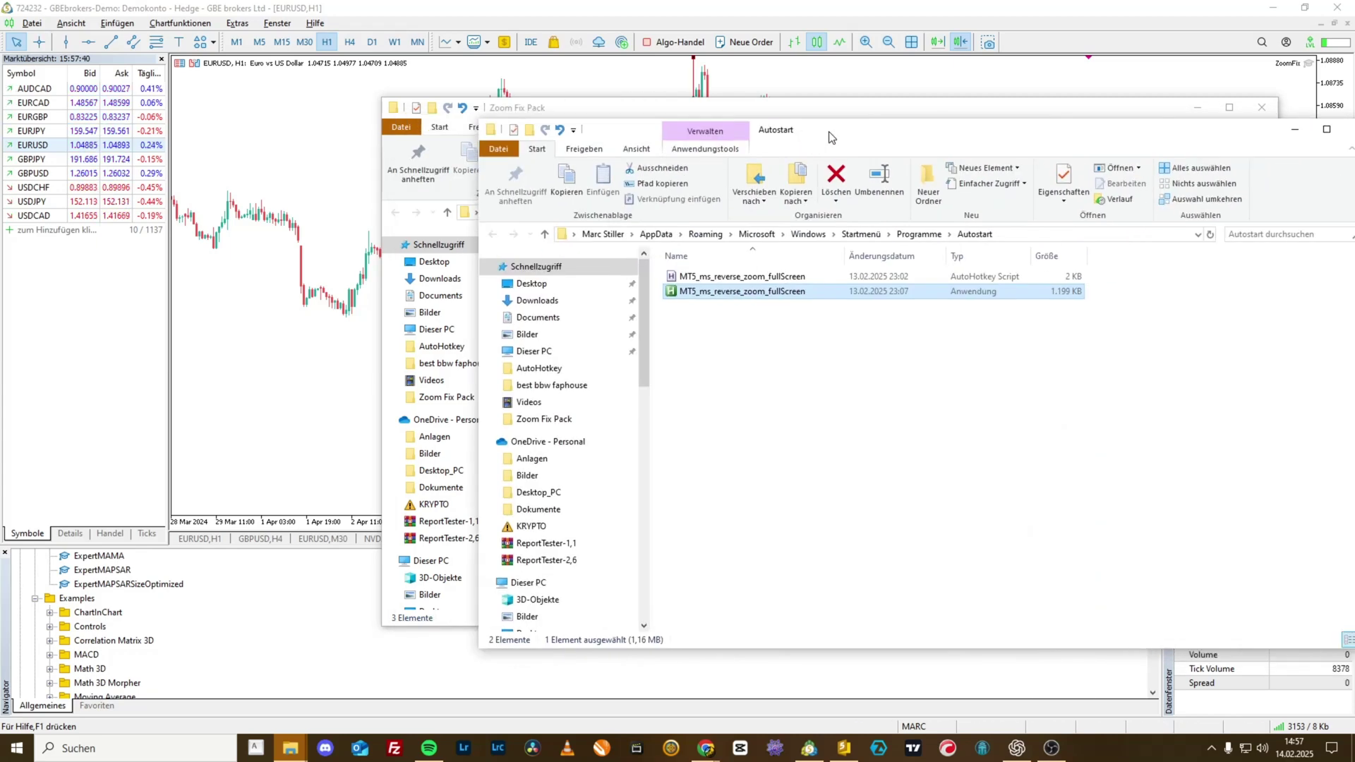
left_click(1211, 749)
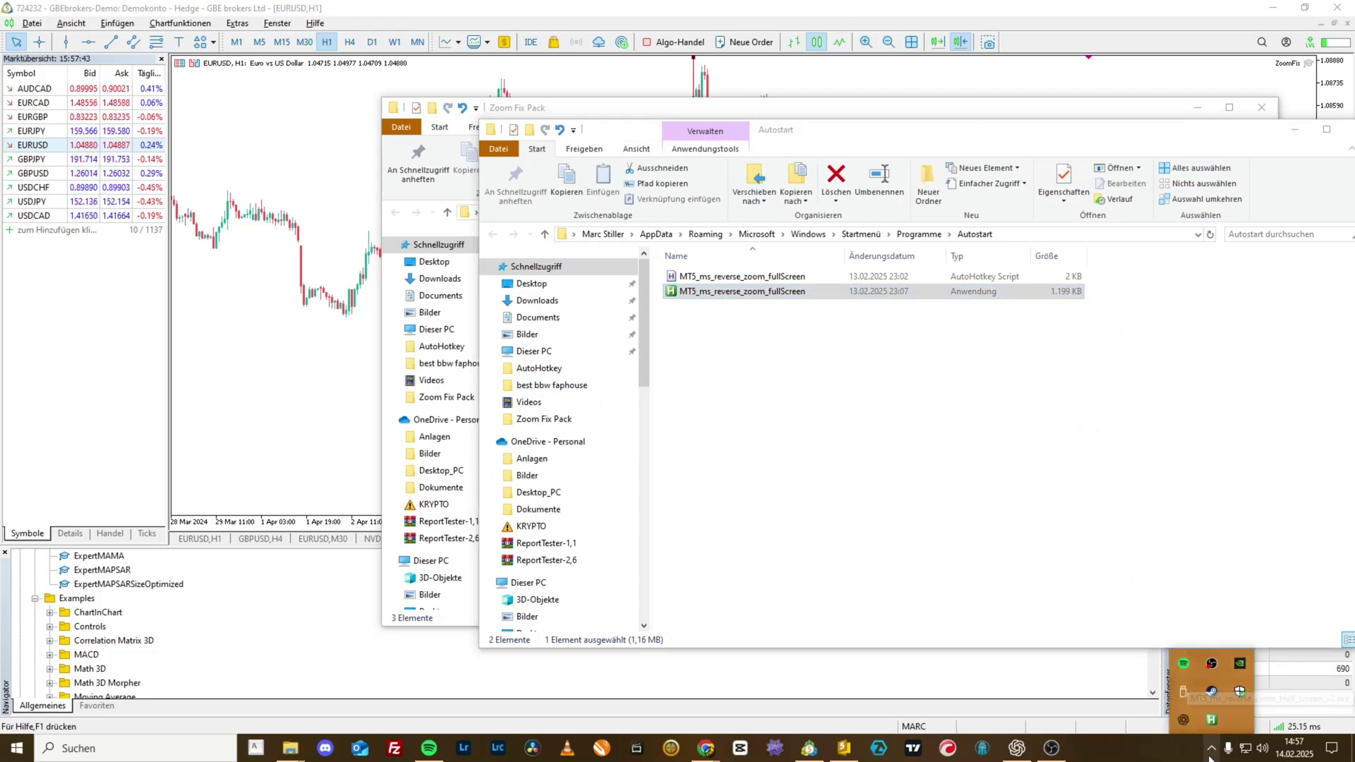
left_click(1212, 747)
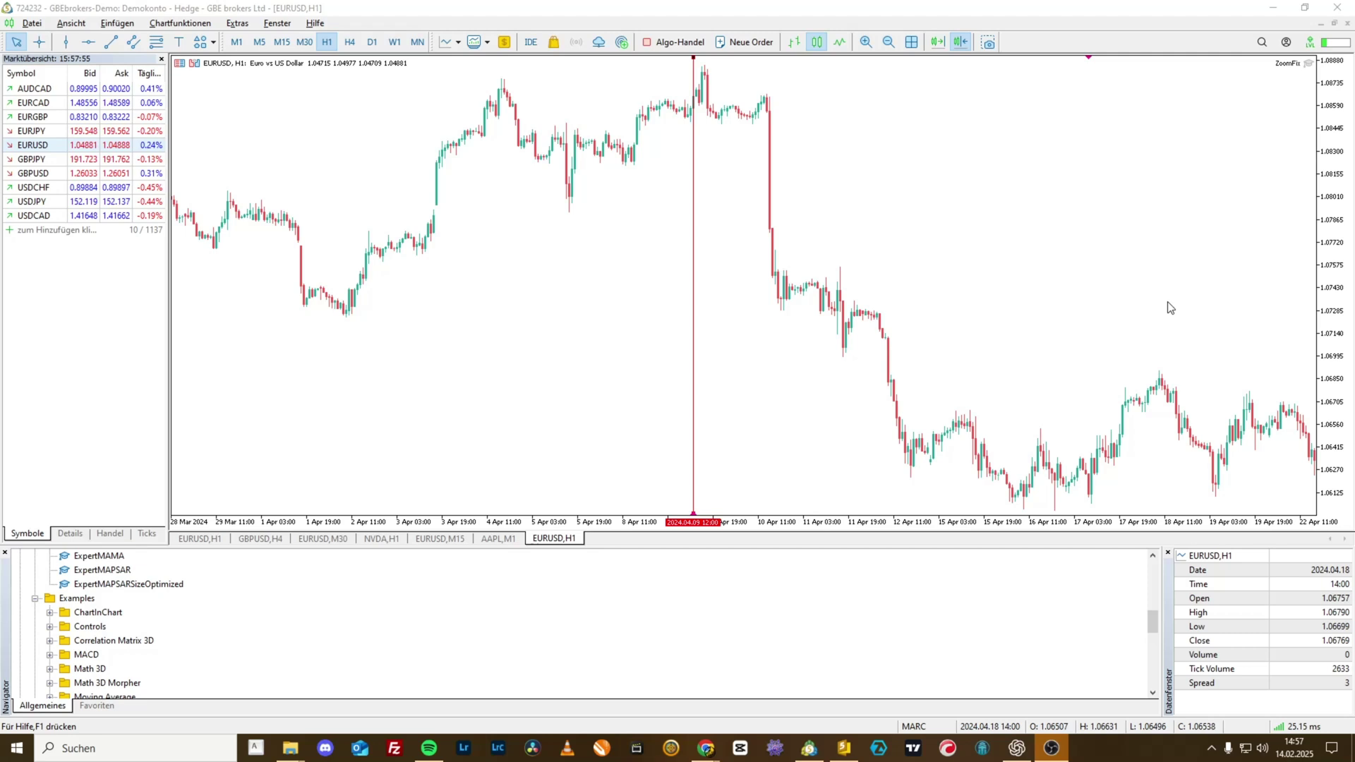
Test zooming on the EURUSD H1 chart around the vertical line and again around the end of February 2024
scroll(862, 282, "down", 1)
scroll(1161, 308, "up", 1)
scroll(1234, 321, "up", 4)
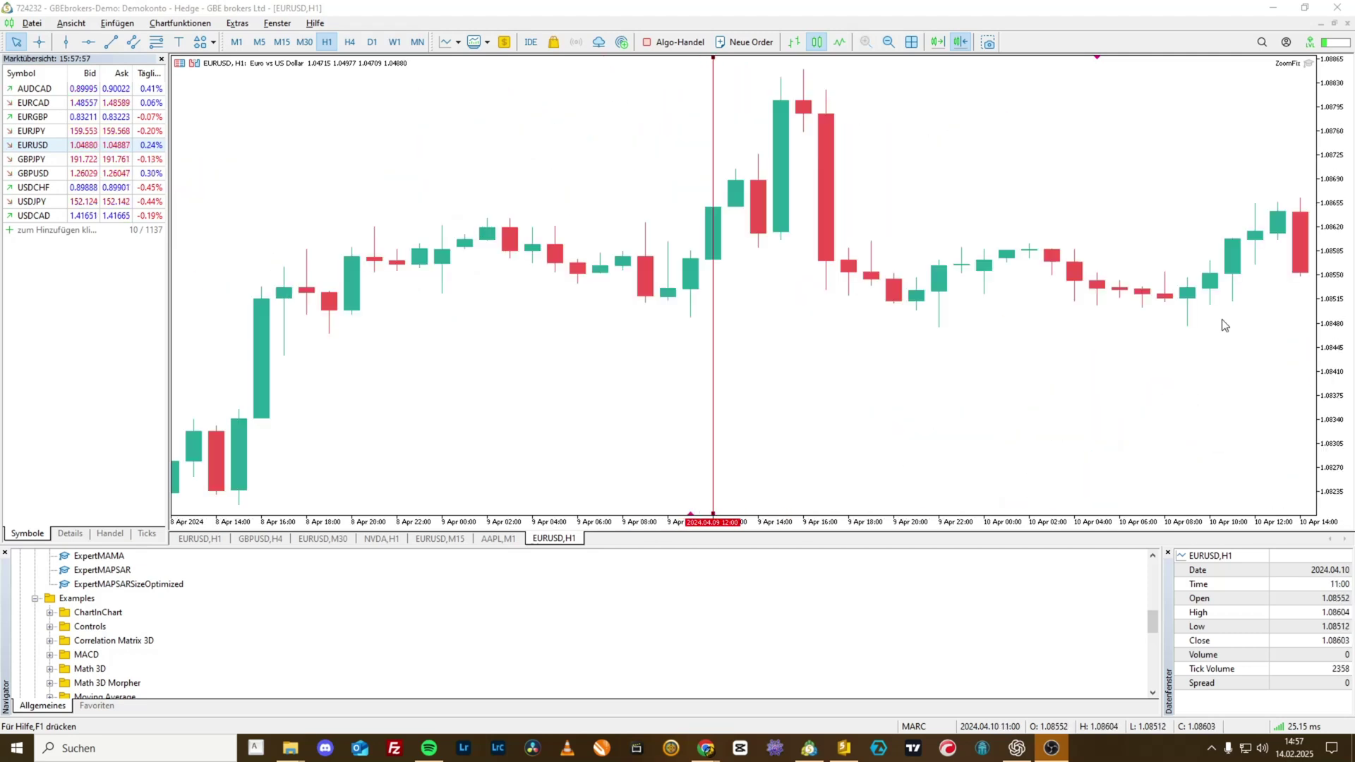
mouse_move(388, 199)
left_mouse_down()
mouse_move(485, 215)
mouse_move(372, 191)
mouse_move(381, 197)
left_mouse_up()
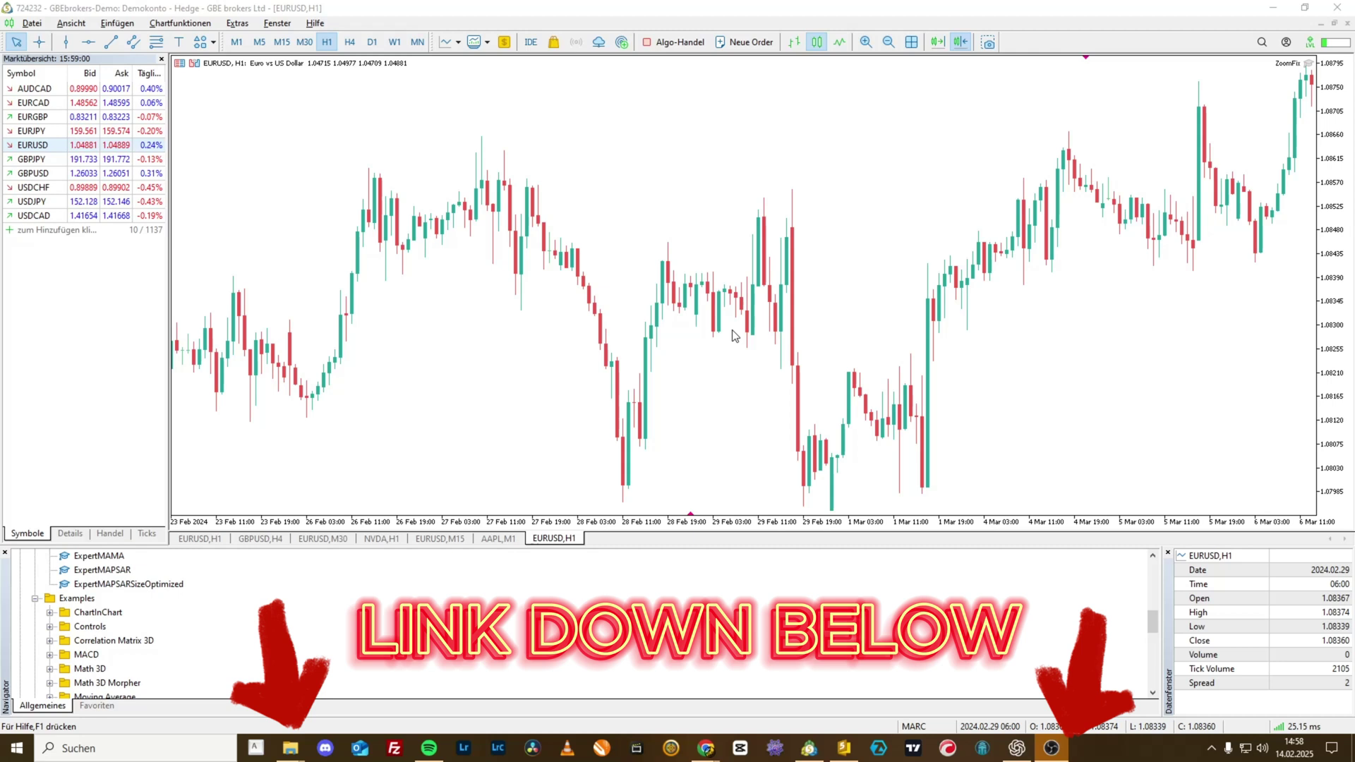
key("plus")
key("plus")
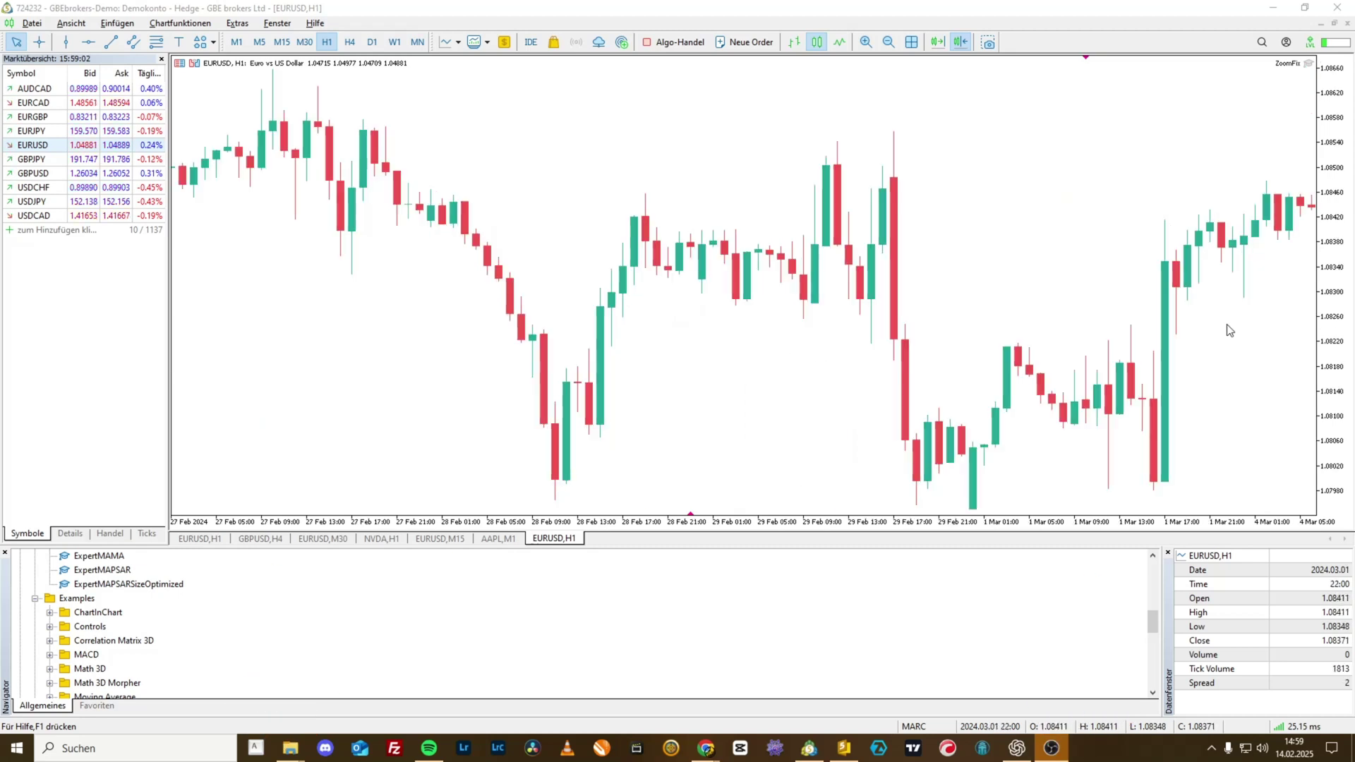